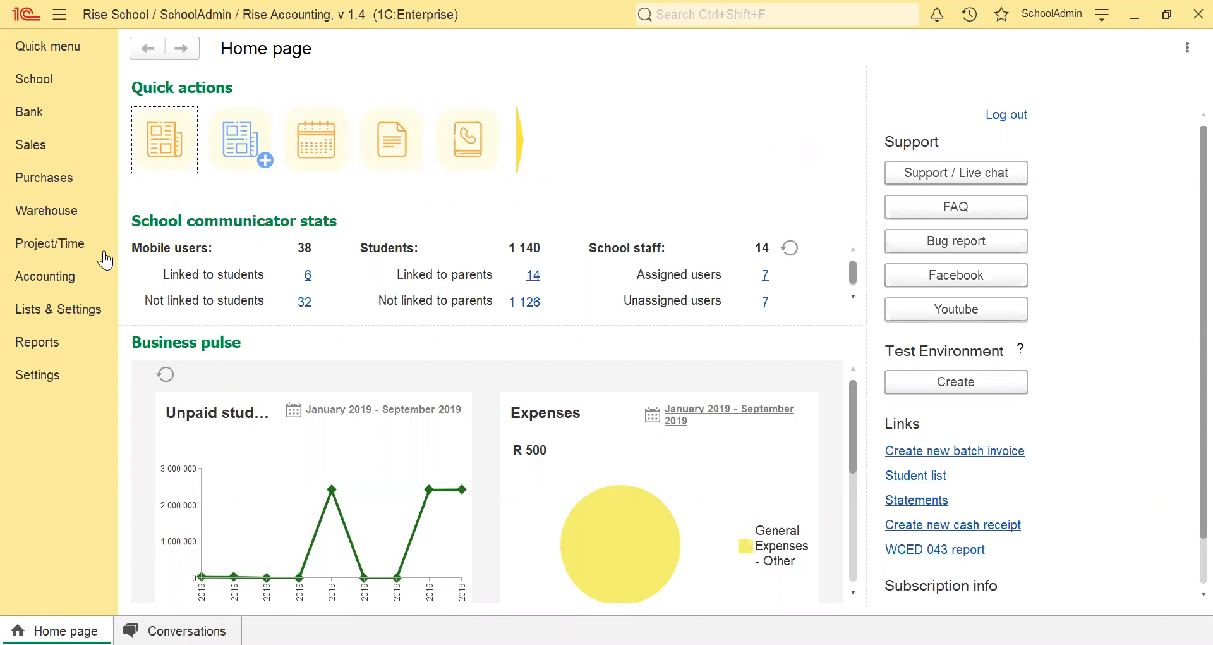
Open the accounting journal entries list and start a new journal entry.
{"action": "left_click", "coordinate": [63, 278]}
{"action": "left_click", "coordinate": [216, 183]}
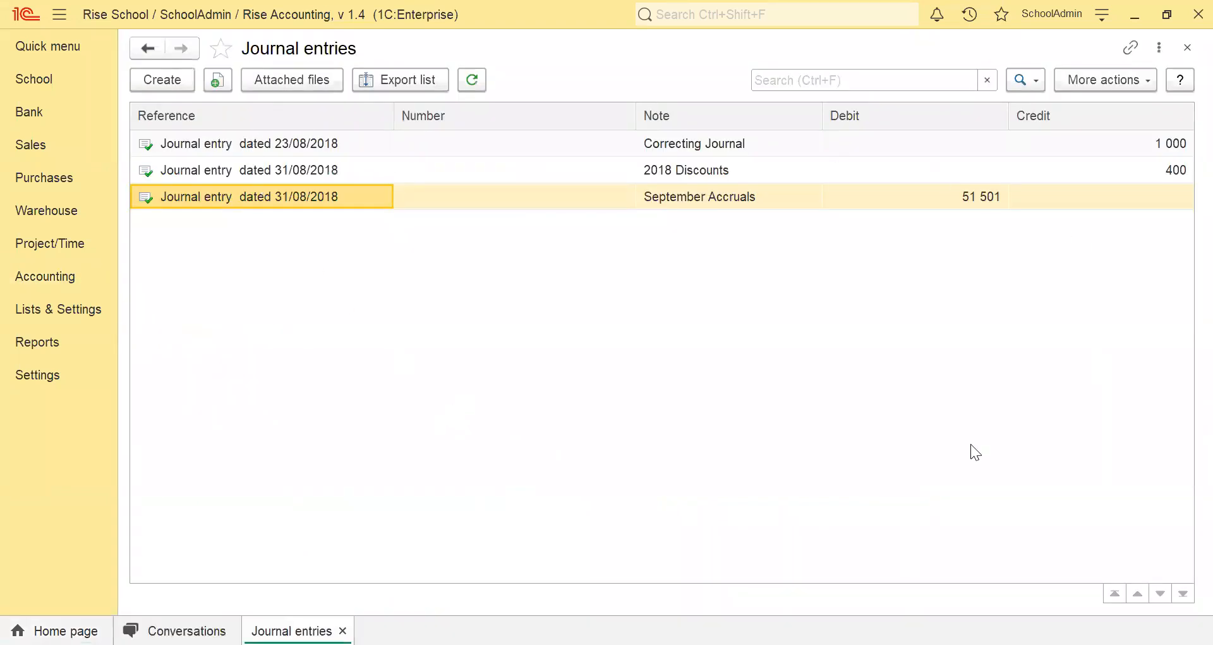
{"action": "left_click", "coordinate": [162, 86]}
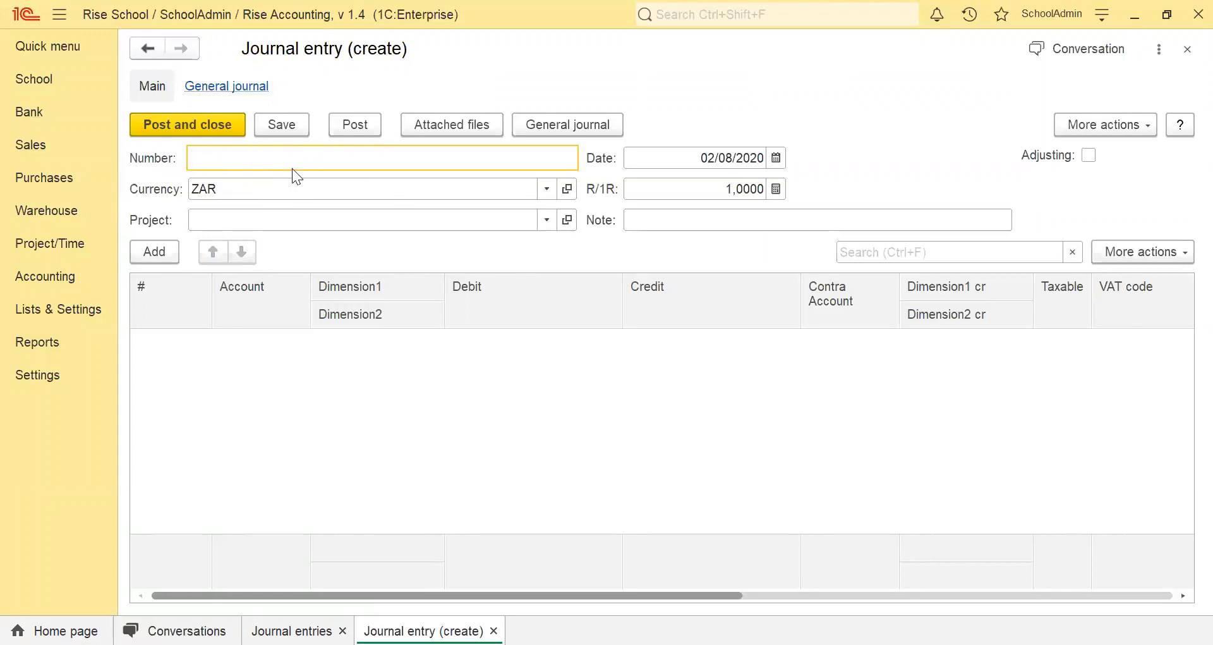
Set the journal entry's date to 31/12/2019 and dismiss the resulting message.
{"action": "left_click", "coordinate": [776, 157]}
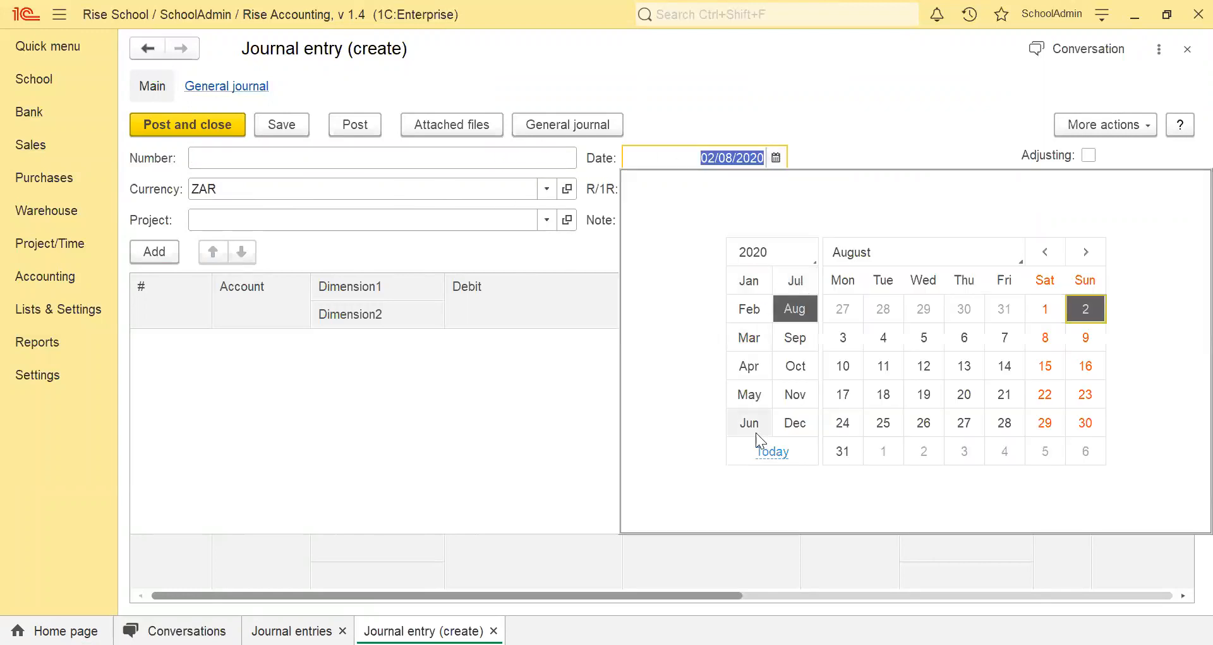
{"action": "left_click", "coordinate": [797, 420]}
{"action": "left_click", "coordinate": [768, 257]}
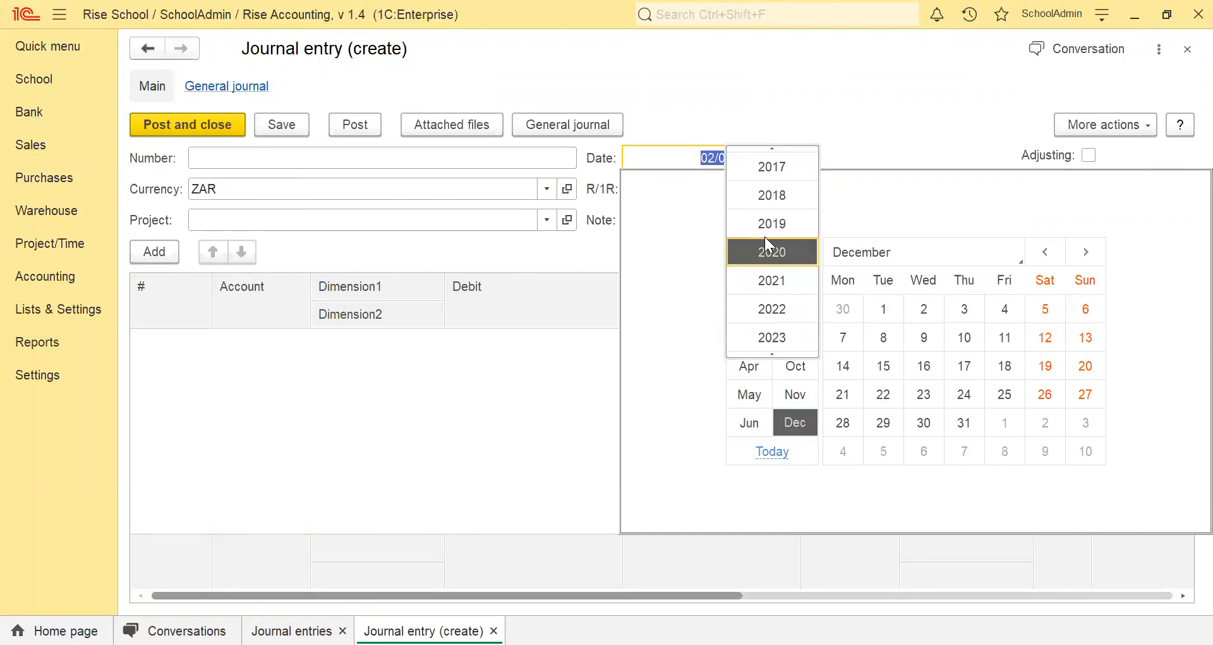
{"action": "left_click", "coordinate": [803, 259]}
{"action": "left_click", "coordinate": [795, 253]}
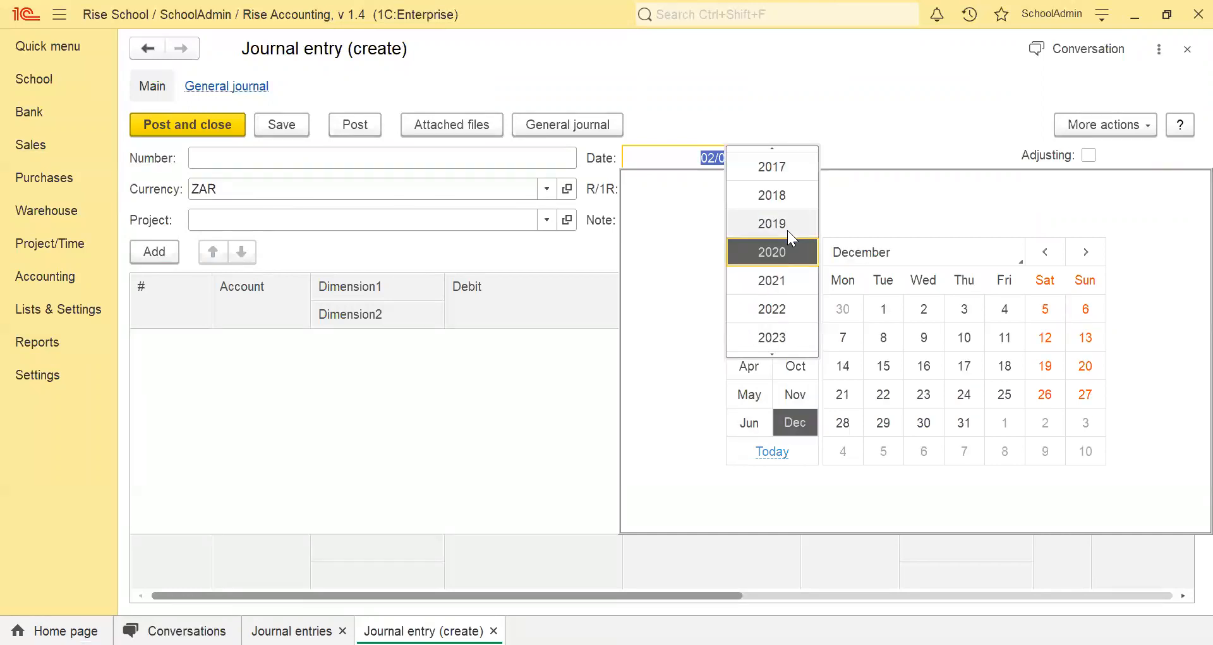
{"action": "left_click", "coordinate": [787, 230]}
{"action": "left_click", "coordinate": [883, 451]}
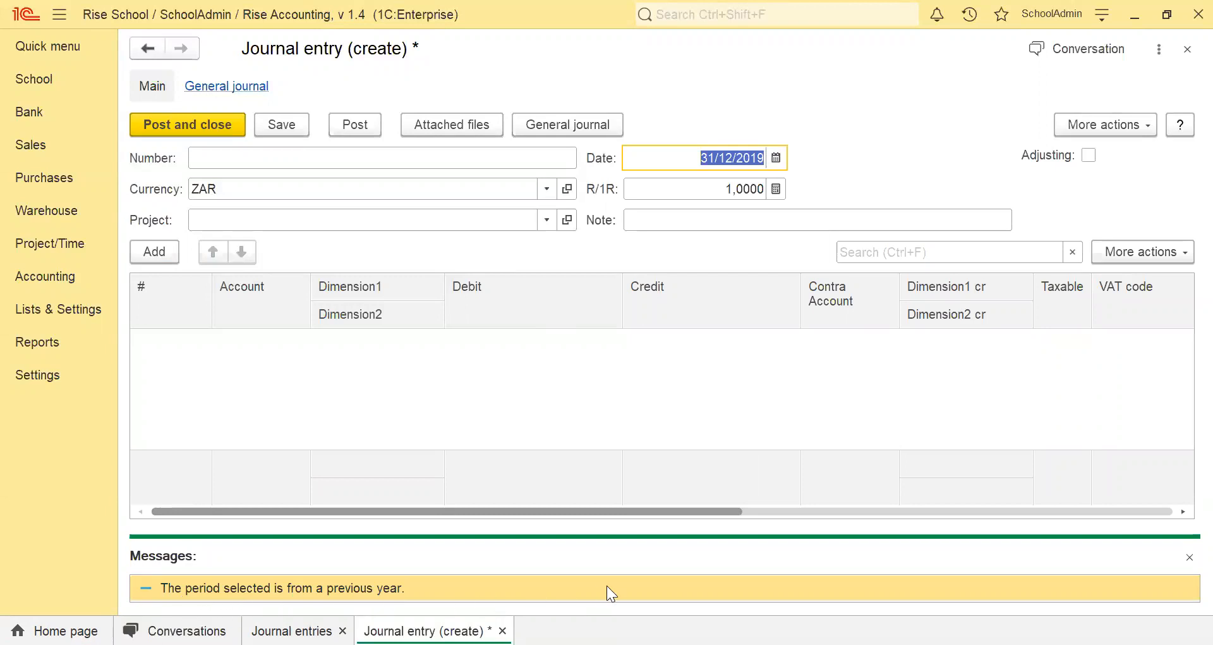
{"action": "left_click", "coordinate": [1187, 556]}
Enter "December 2019 Closing Balance - Bank" as the journal entry's note.
{"action": "left_click", "coordinate": [646, 223]}
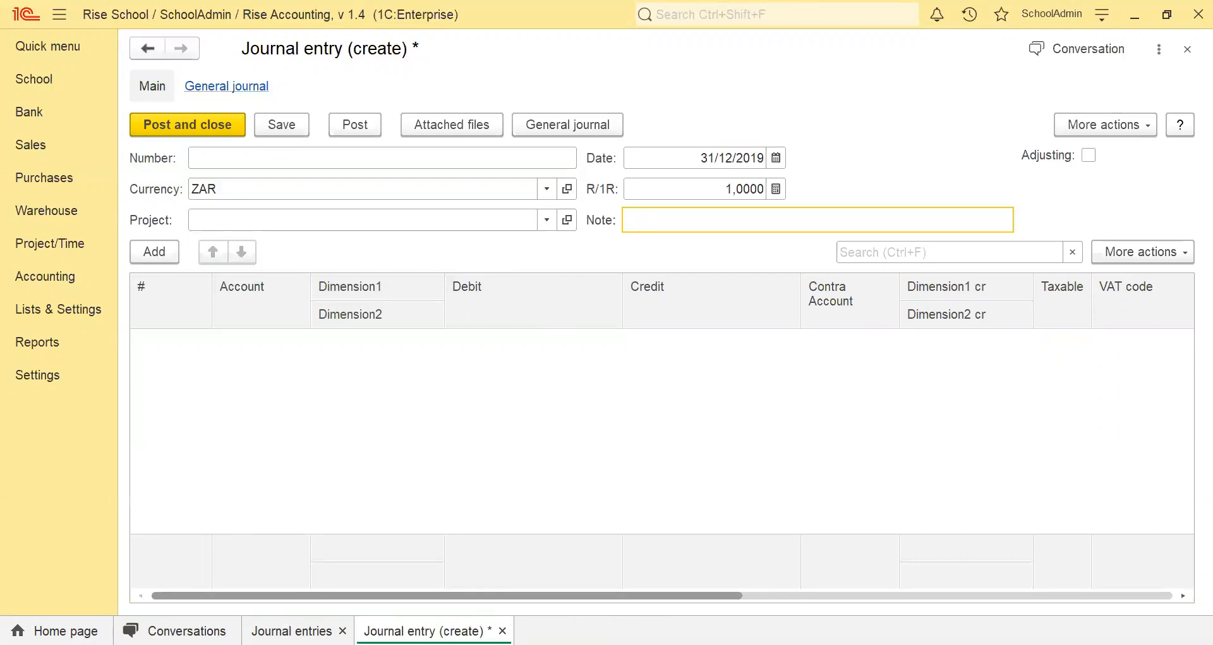
{"action": "left_click", "coordinate": [292, 631]}
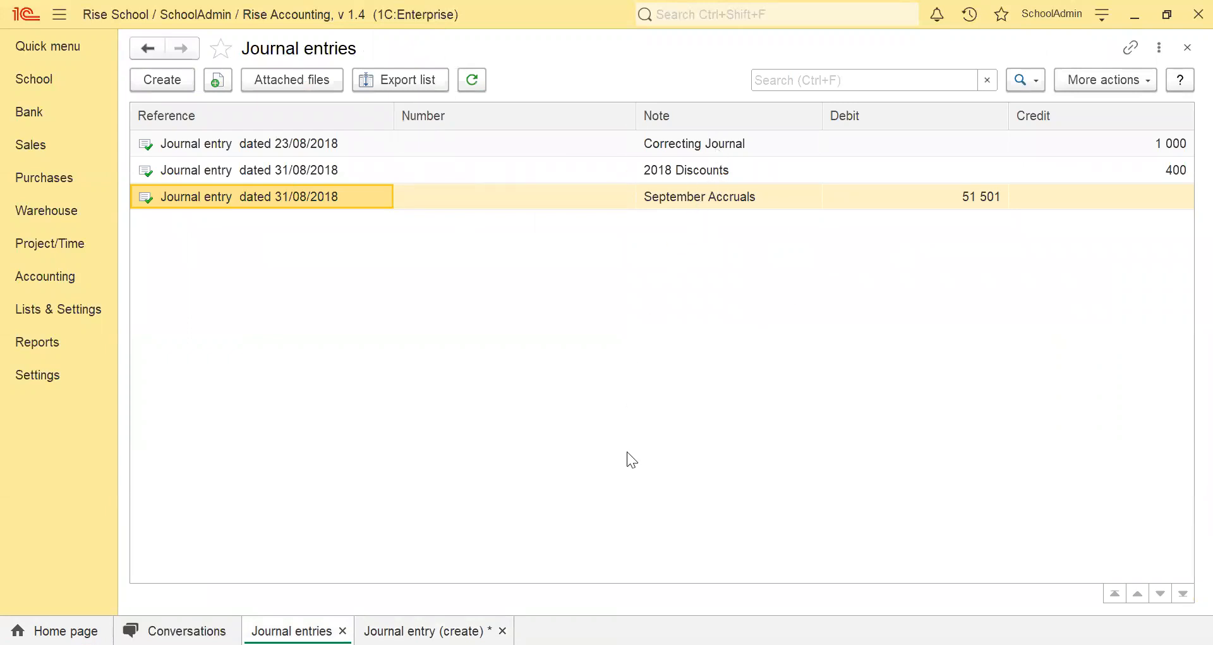
{"action": "left_click", "coordinate": [423, 631]}
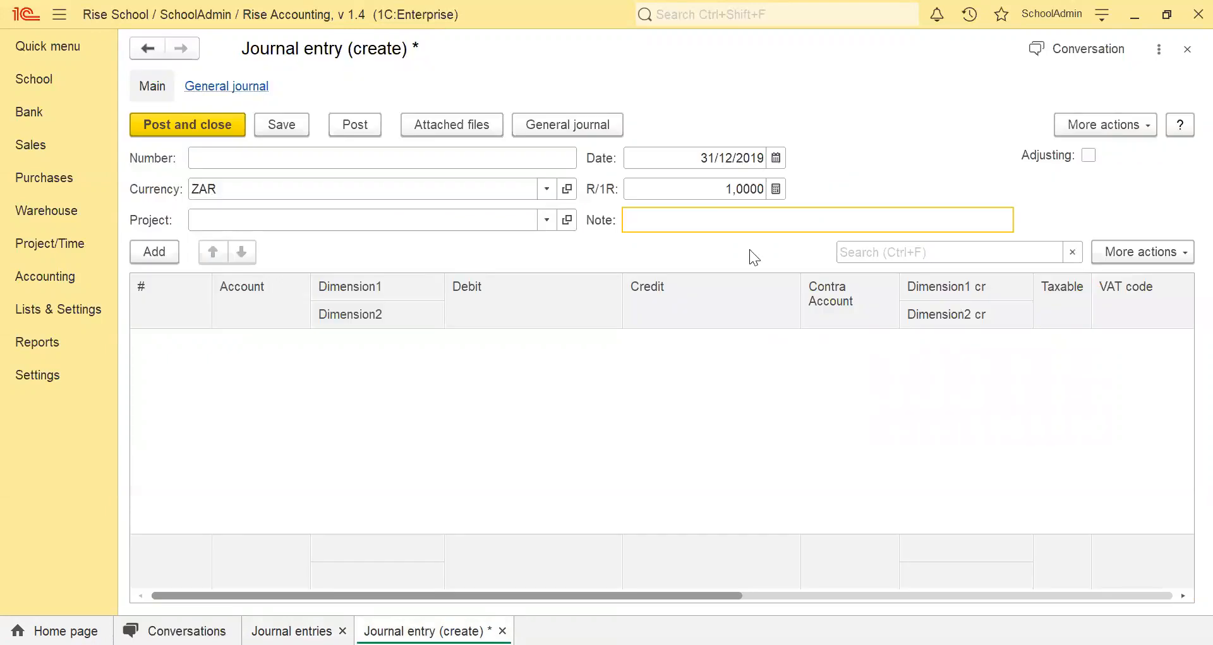
{"action": "type", "text": "December 2019 Clo"}
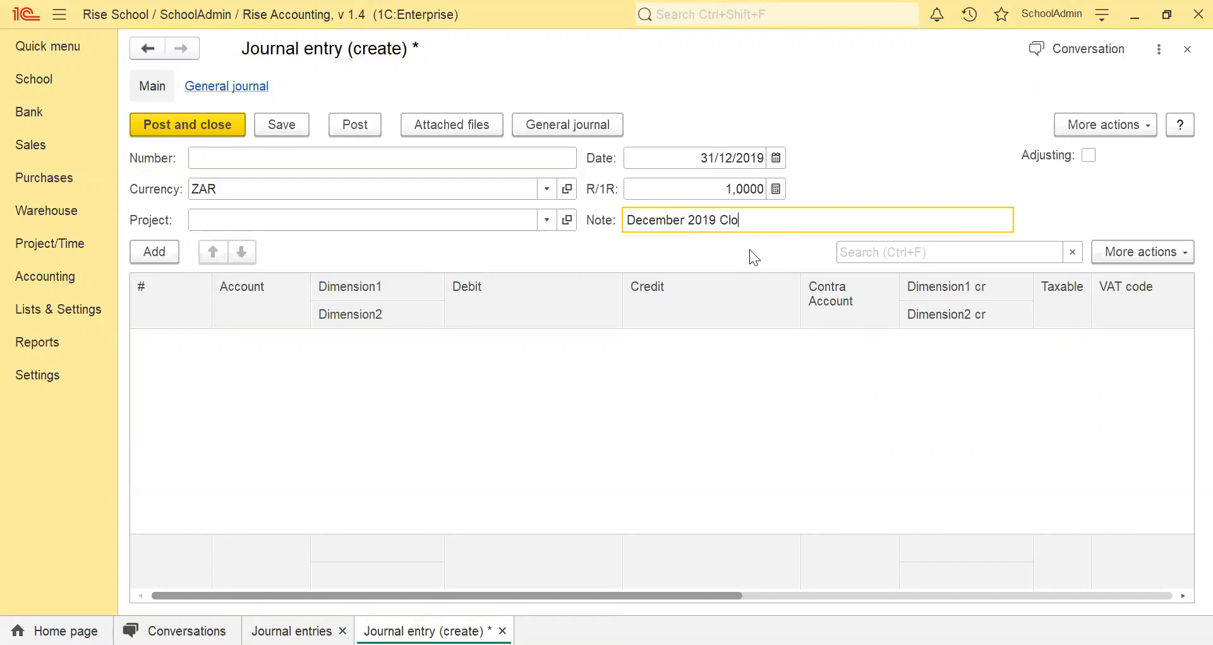
{"action": "type", "text": "sing Balance - Bank"}
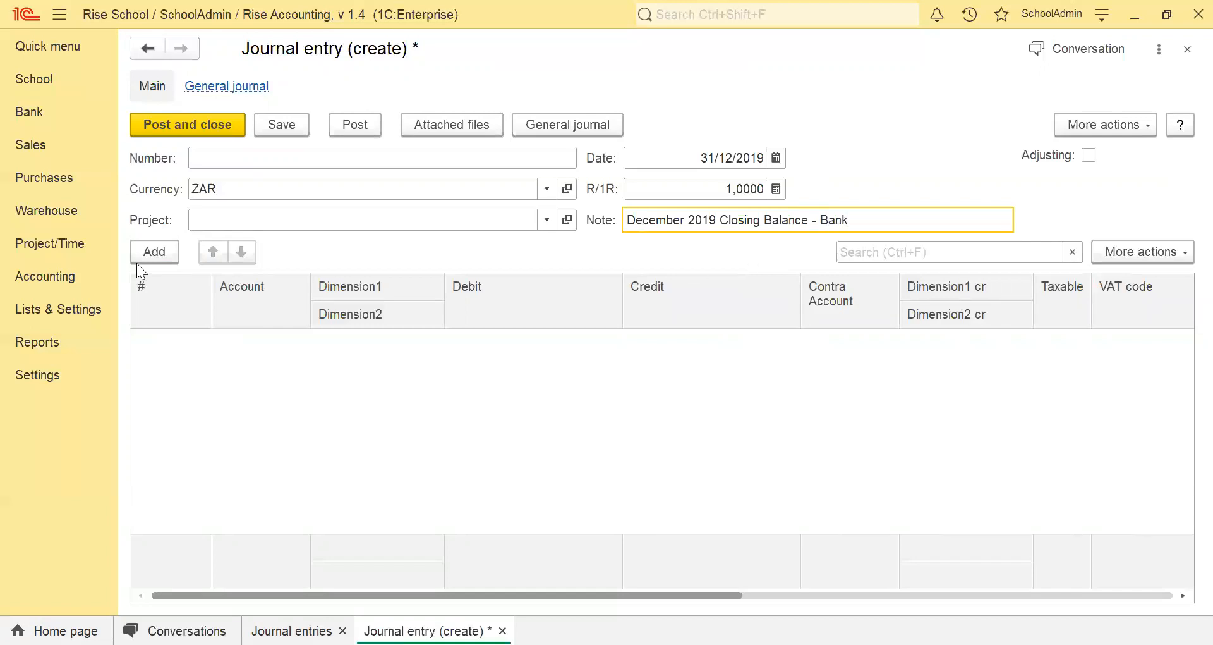
Add a journal line for the Main Bank Account with a debit of 100 000,00.
{"action": "left_click", "coordinate": [145, 254]}
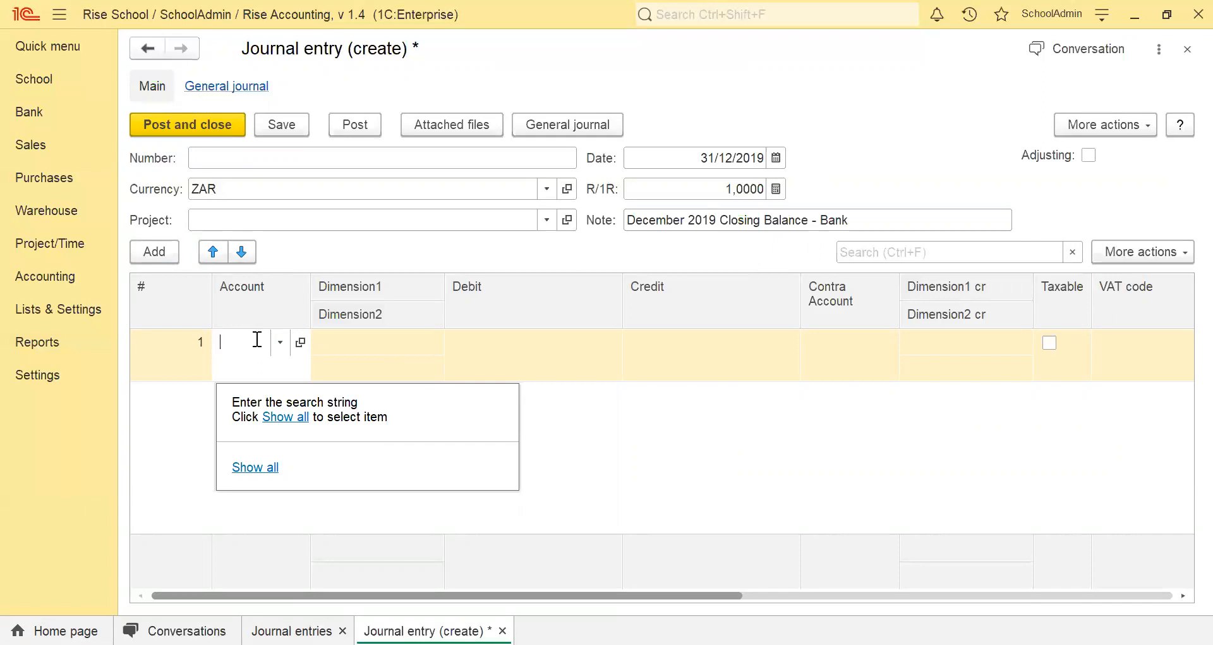
{"action": "type", "text": "main"}
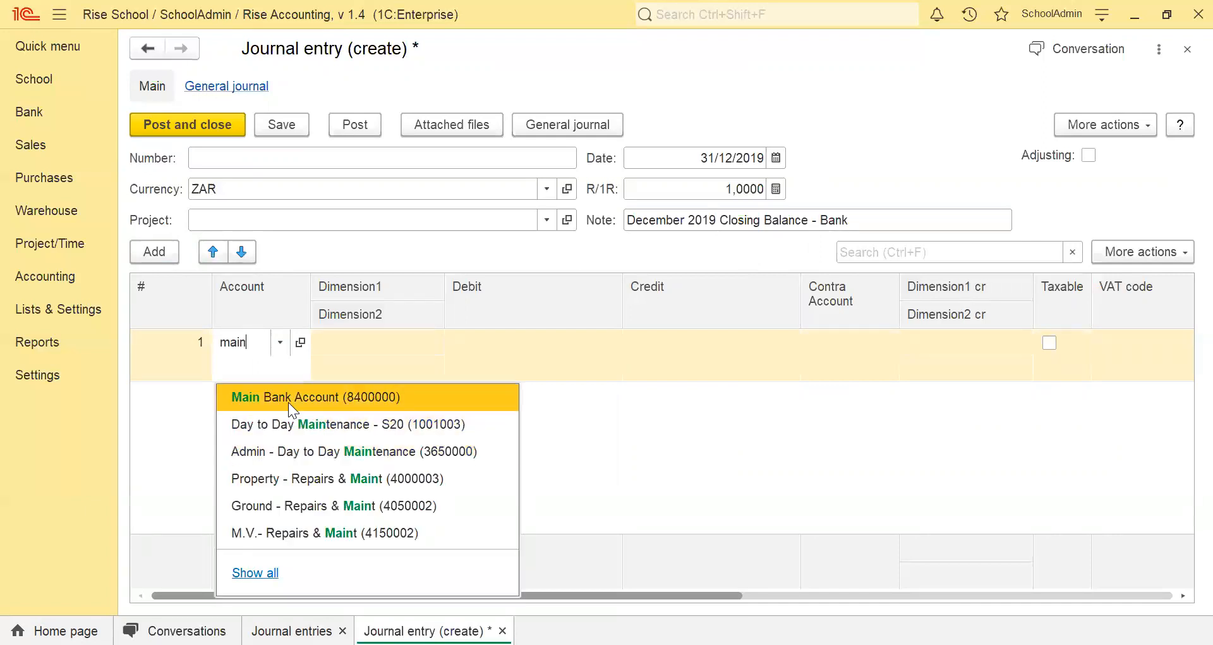
{"action": "left_click", "coordinate": [288, 402]}
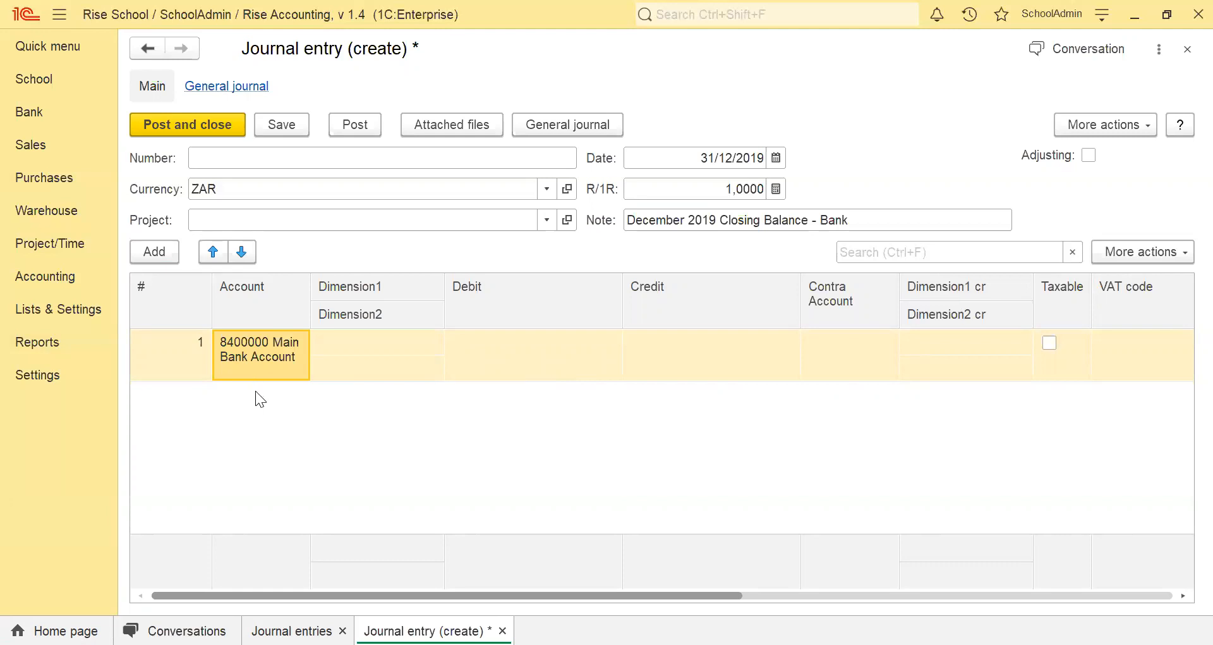
{"action": "left_click", "coordinate": [511, 360]}
{"action": "left_click", "coordinate": [511, 360]}
{"action": "type", "text": "100 000"}
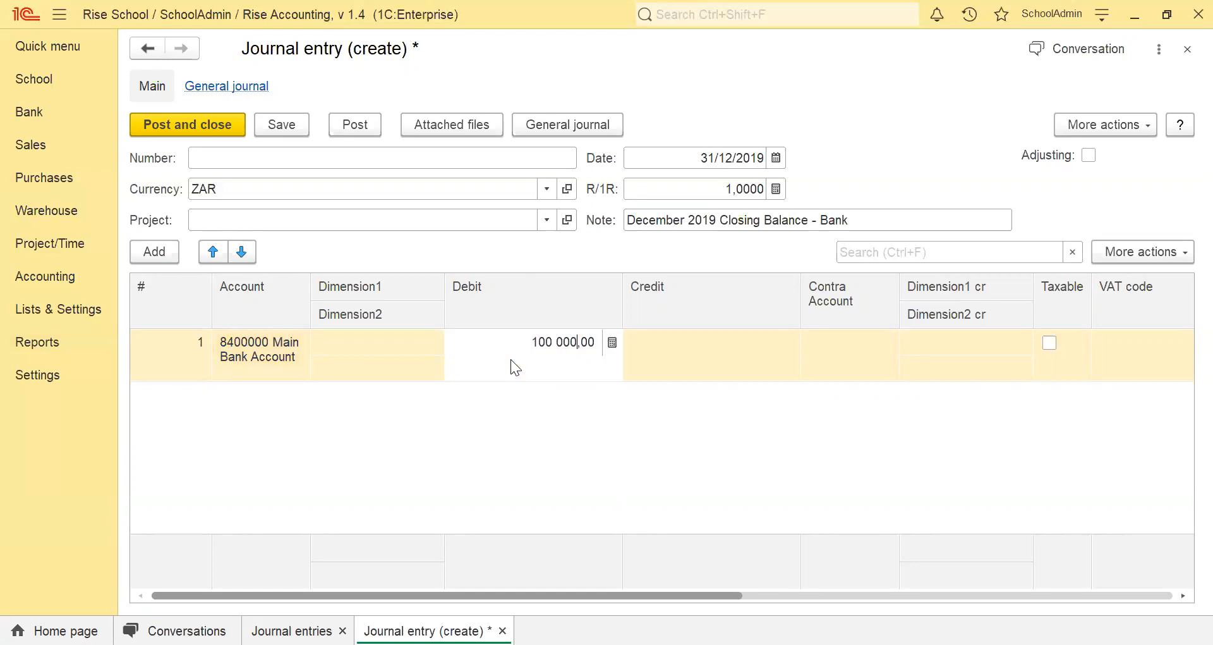
{"action": "key", "text": "Return"}
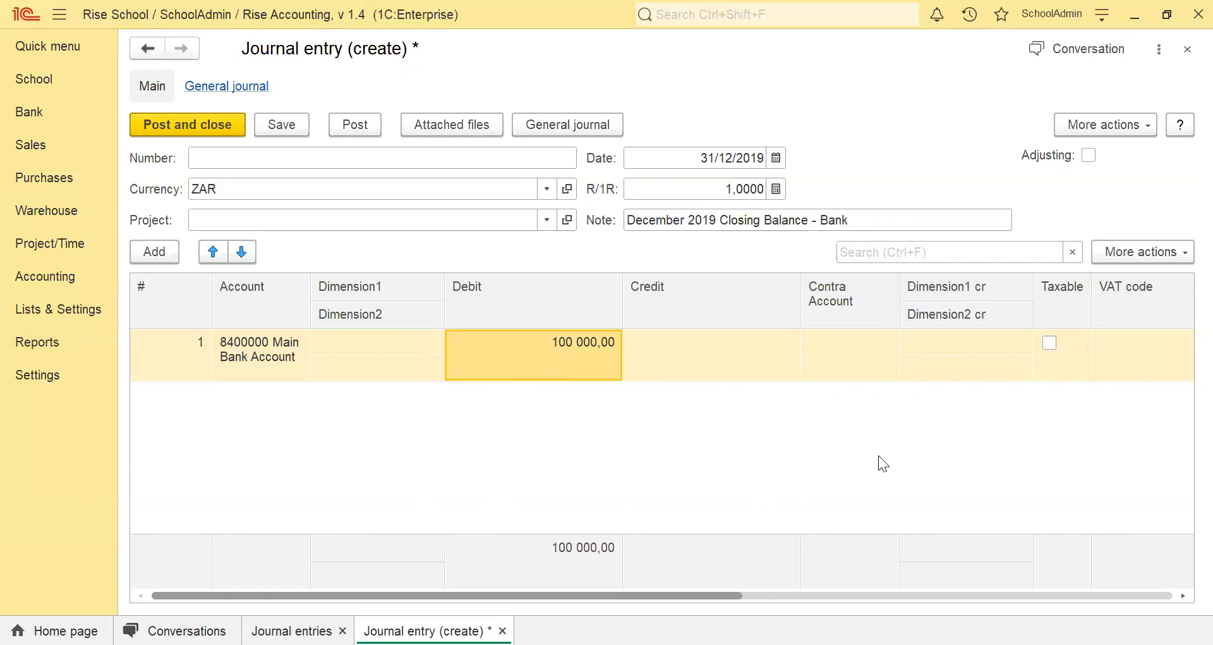
Set the bank line's contra account to the Opening Balance / Suspense Account.
{"action": "double_click", "coordinate": [851, 352]}
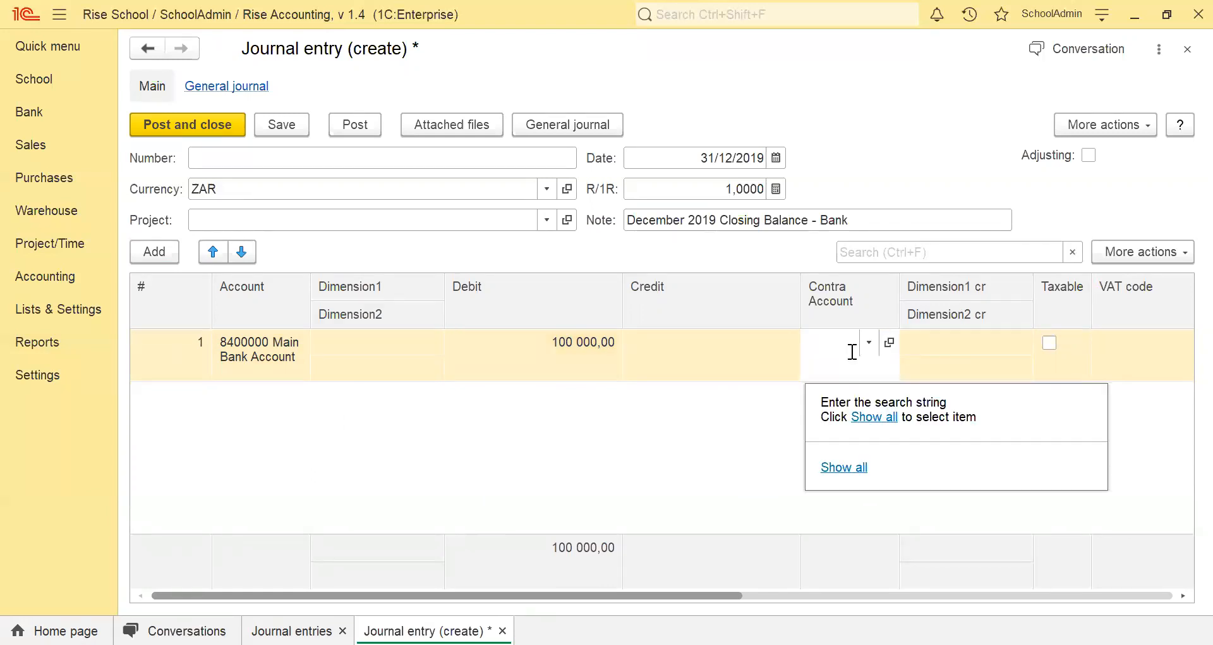
{"action": "type", "text": "999"}
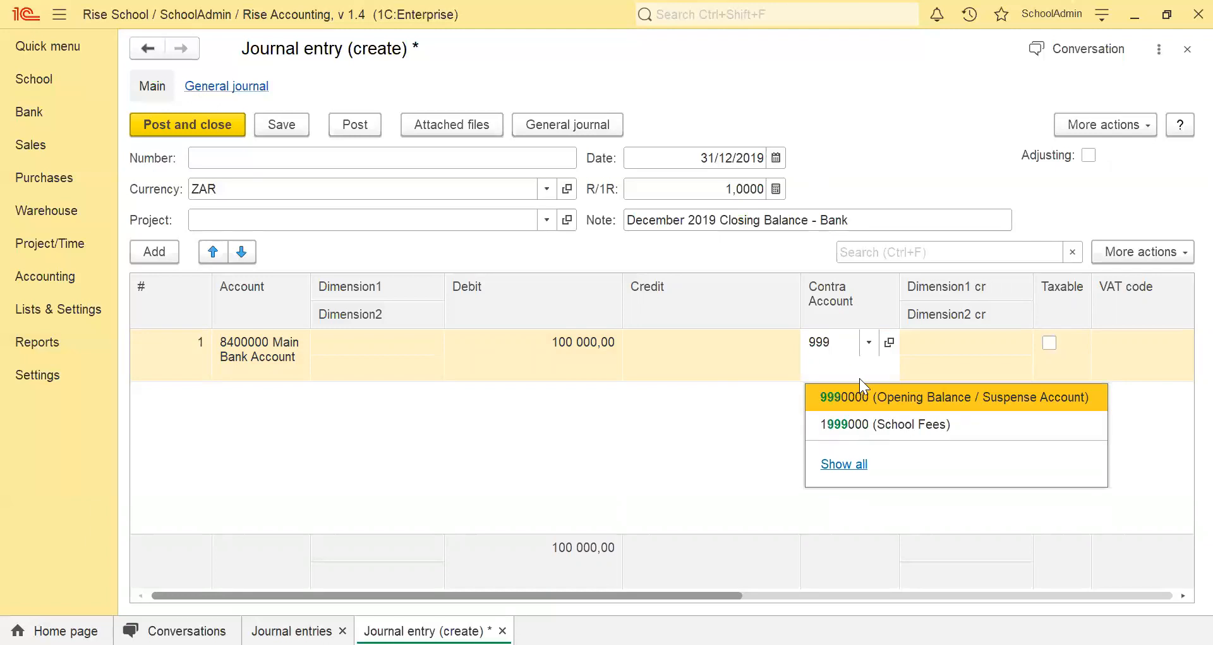
{"action": "left_click", "coordinate": [863, 395]}
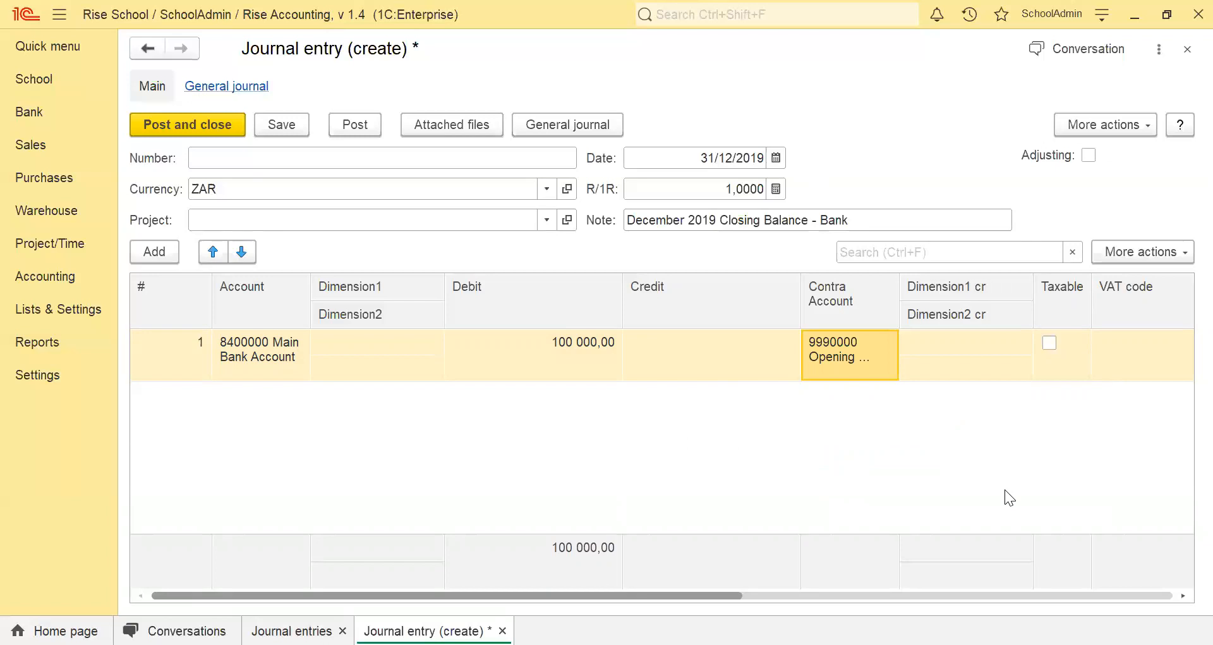
Enter "Bank OB" as the note on the Main Bank Account line.
{"action": "left_click_drag", "start_coordinate": [724, 596], "coordinate": [1167, 592]}
{"action": "left_click", "coordinate": [826, 342]}
{"action": "left_click", "coordinate": [826, 342]}
{"action": "type", "text": "Ba"}
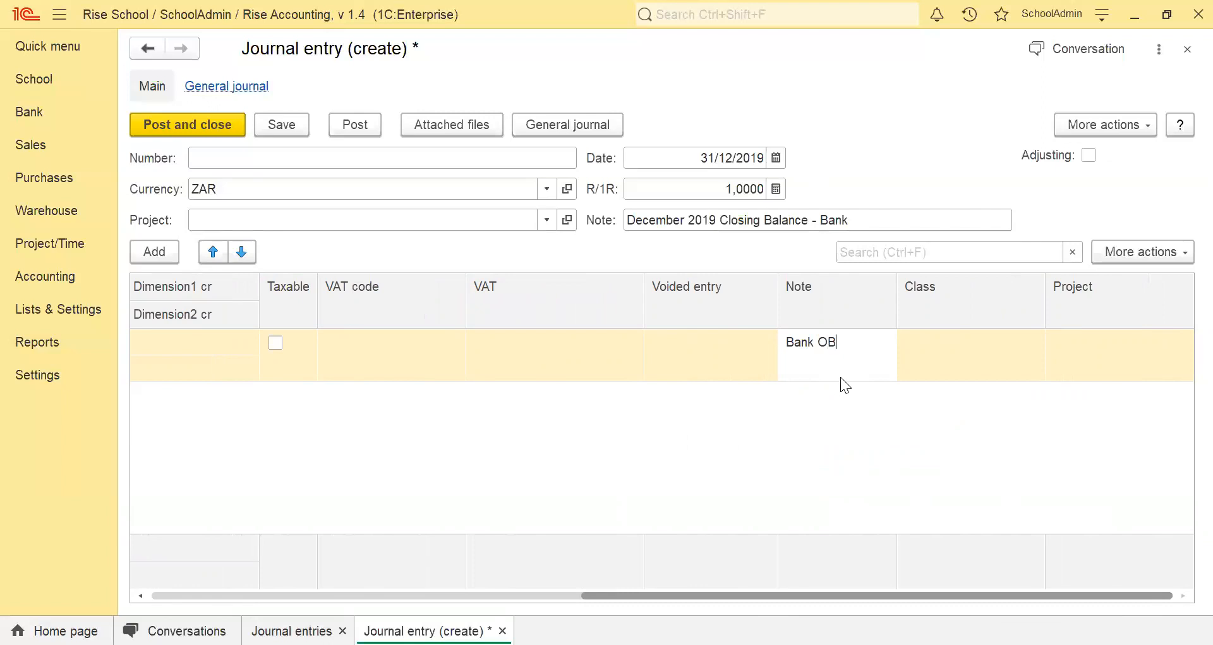
{"action": "type", "text": "nk OB"}
{"action": "left_click_drag", "start_coordinate": [706, 594], "coordinate": [276, 594]}
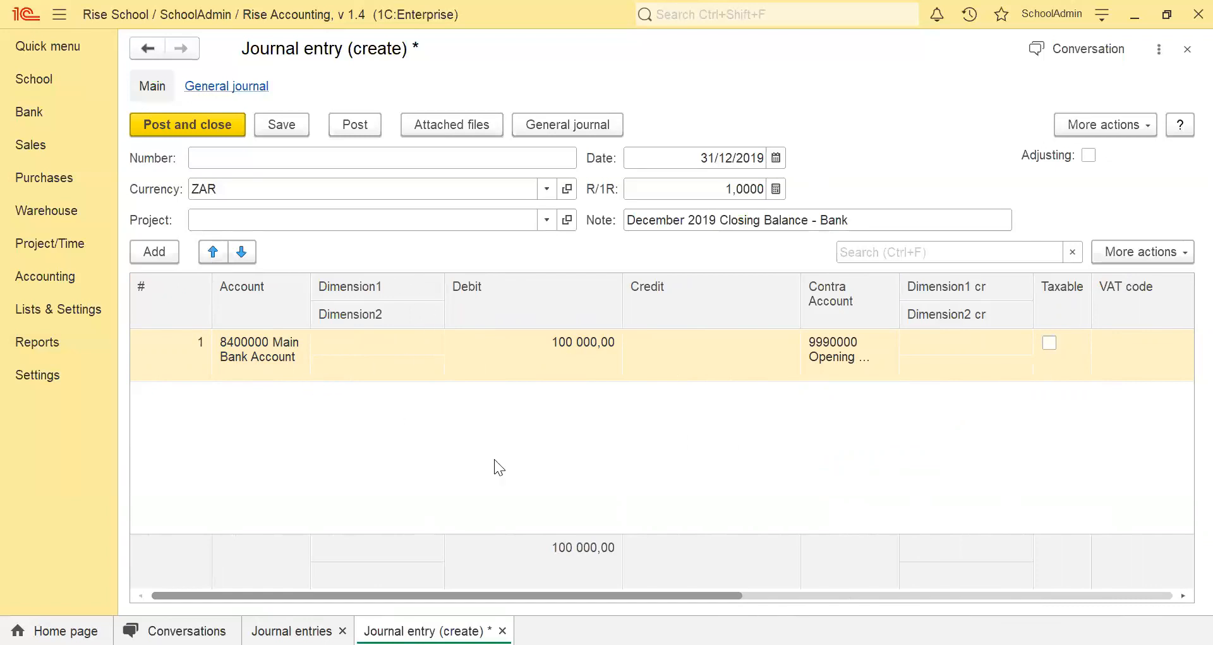
{"action": "left_click", "coordinate": [154, 251]}
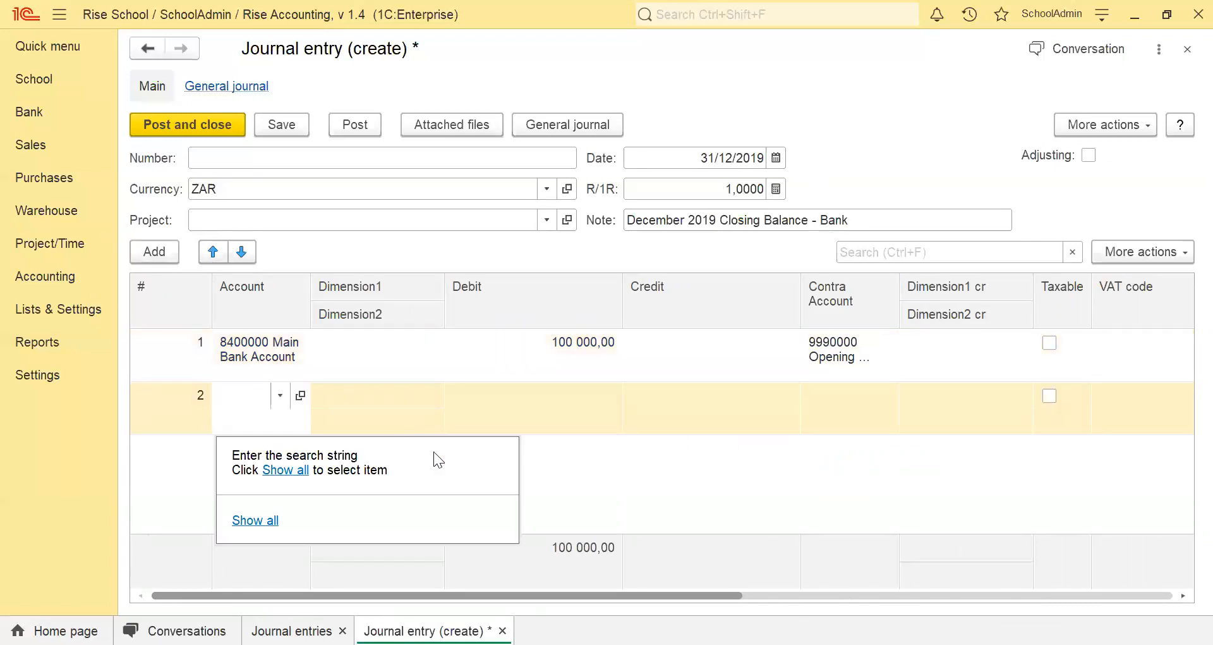
{"action": "type", "text": "Pett"}
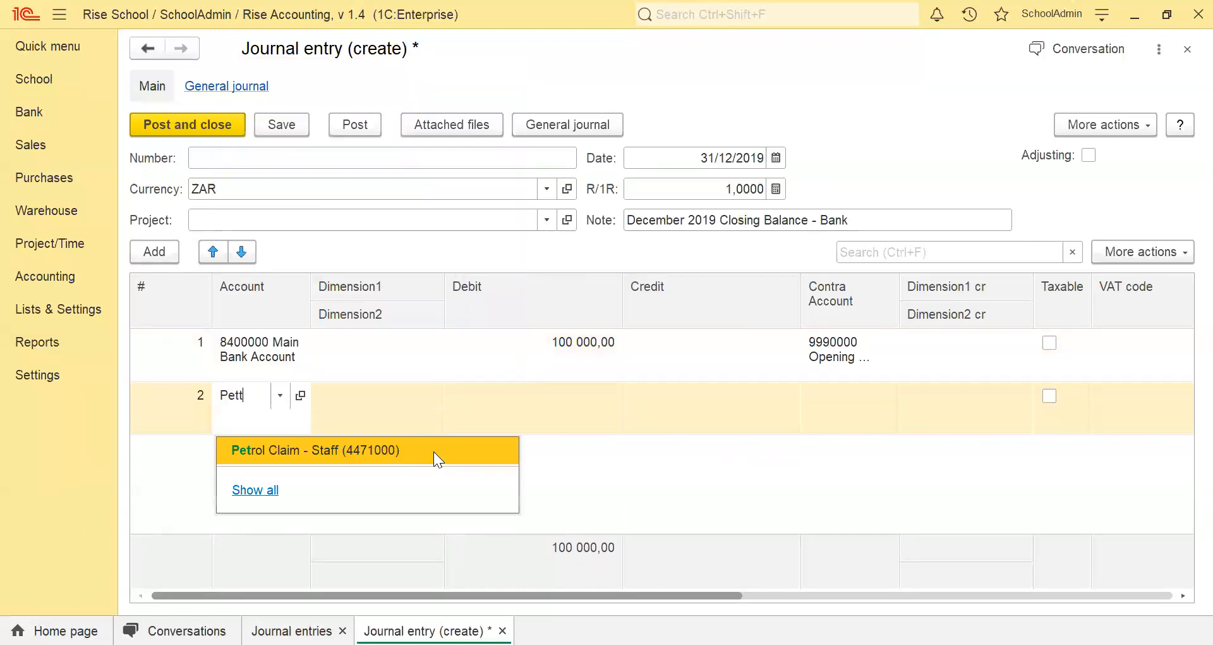
{"action": "key", "text": "BackSpace"}
{"action": "key", "text": "BackSpace"}
{"action": "key", "text": "BackSpace"}
{"action": "key", "text": "BackSpace"}
{"action": "type", "text": "Ca"}
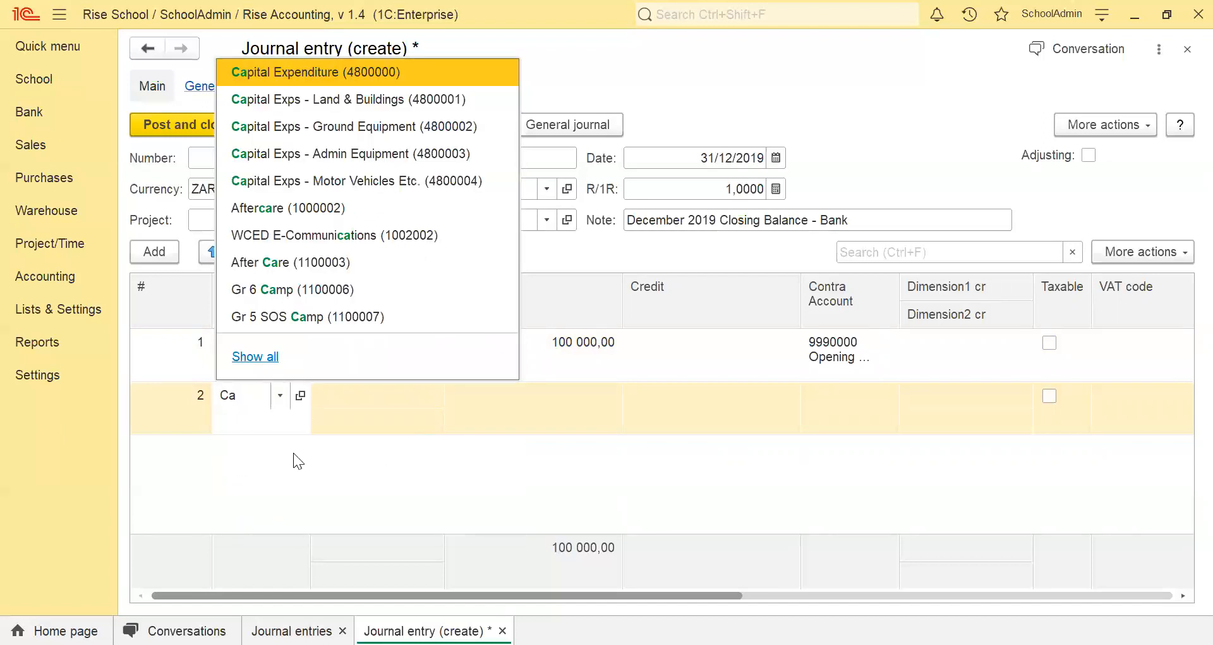
{"action": "type", "text": "s"}
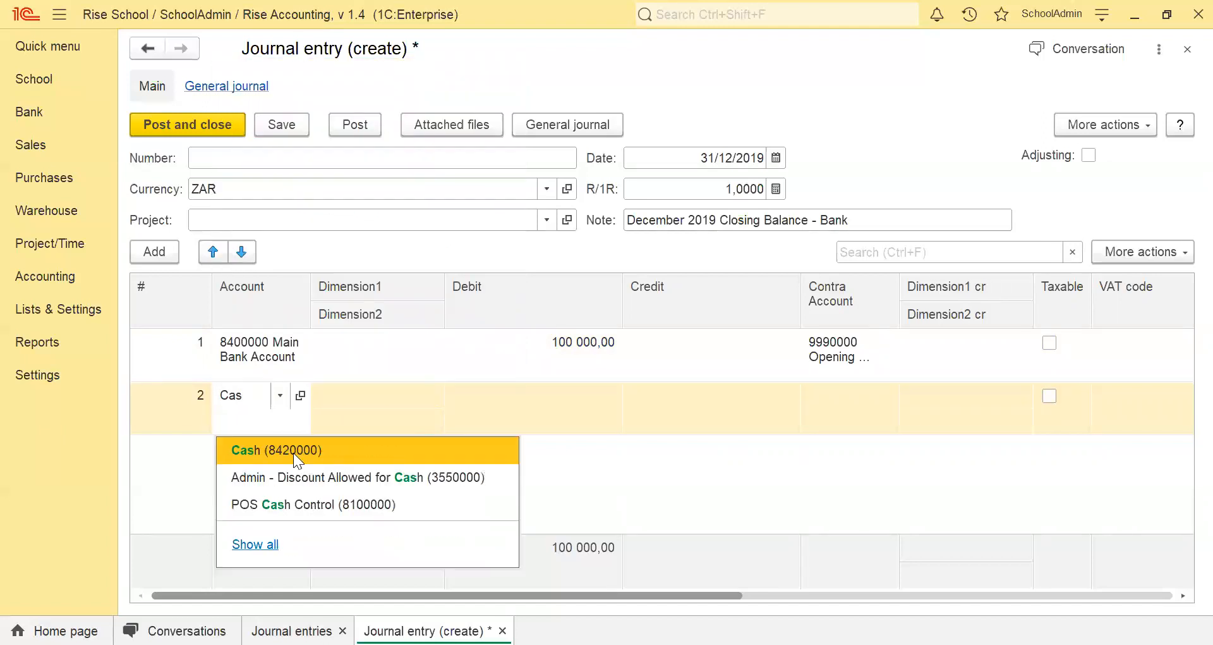
{"action": "left_click", "coordinate": [293, 452]}
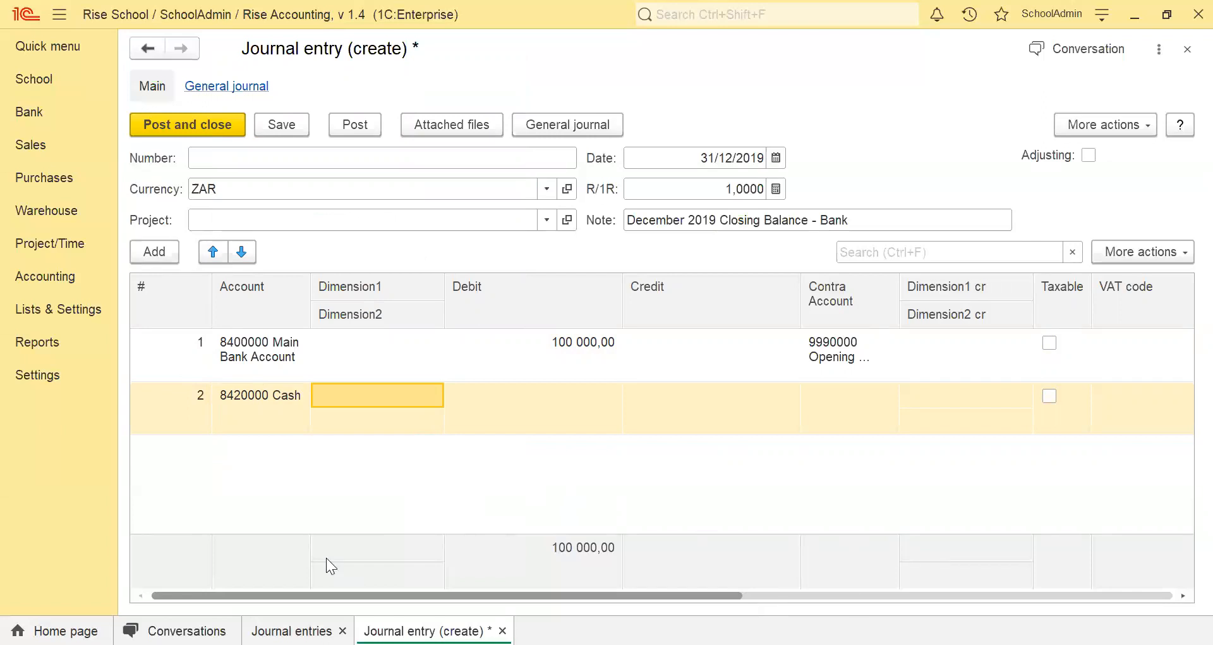
{"action": "left_click", "coordinate": [178, 424]}
{"action": "key", "text": "Delete"}
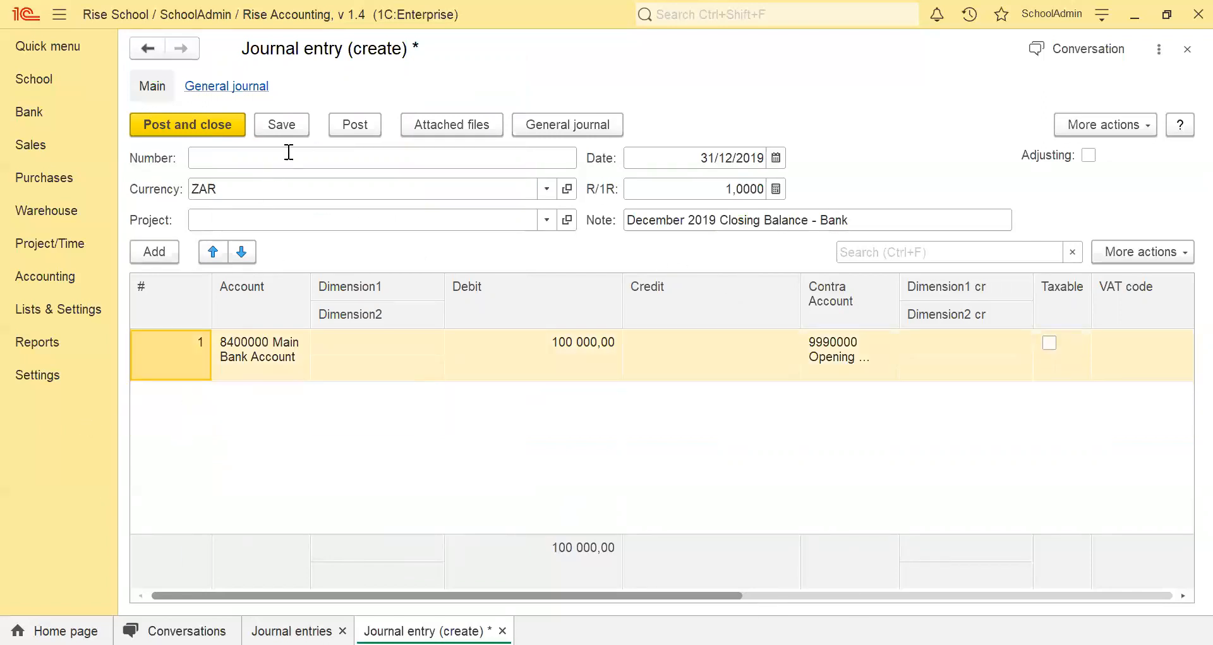
Post the journal entry and review its debit and credit postings in the general journal before closing it.
{"action": "left_click", "coordinate": [343, 126]}
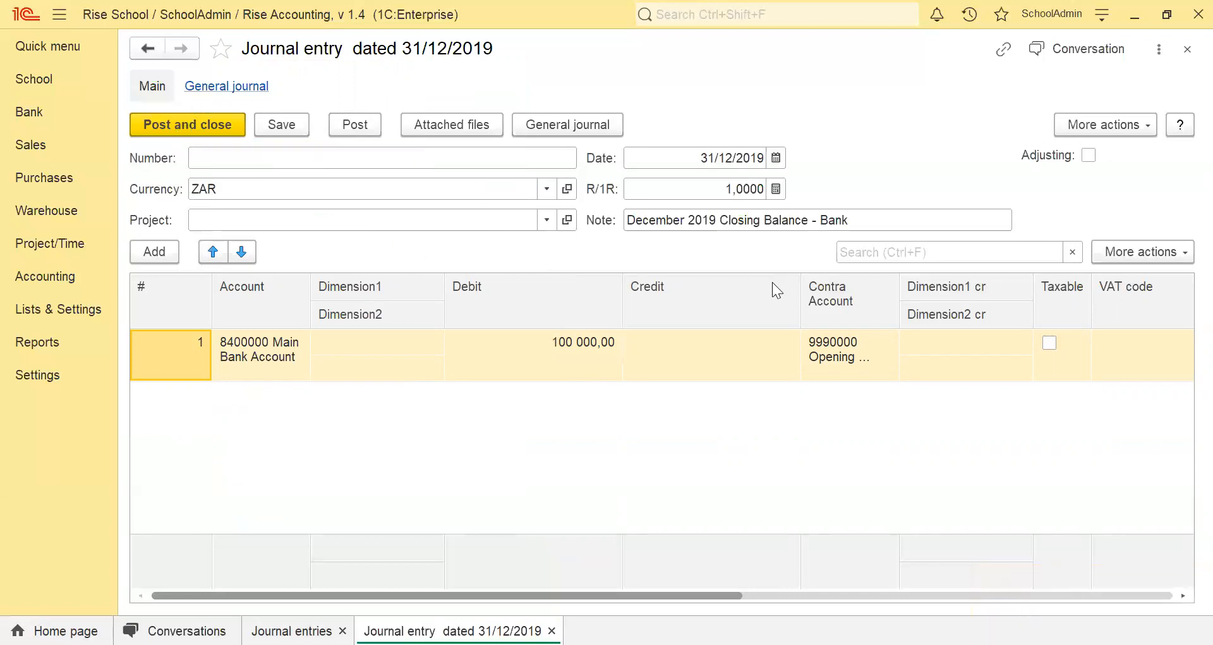
{"action": "left_click", "coordinate": [215, 88]}
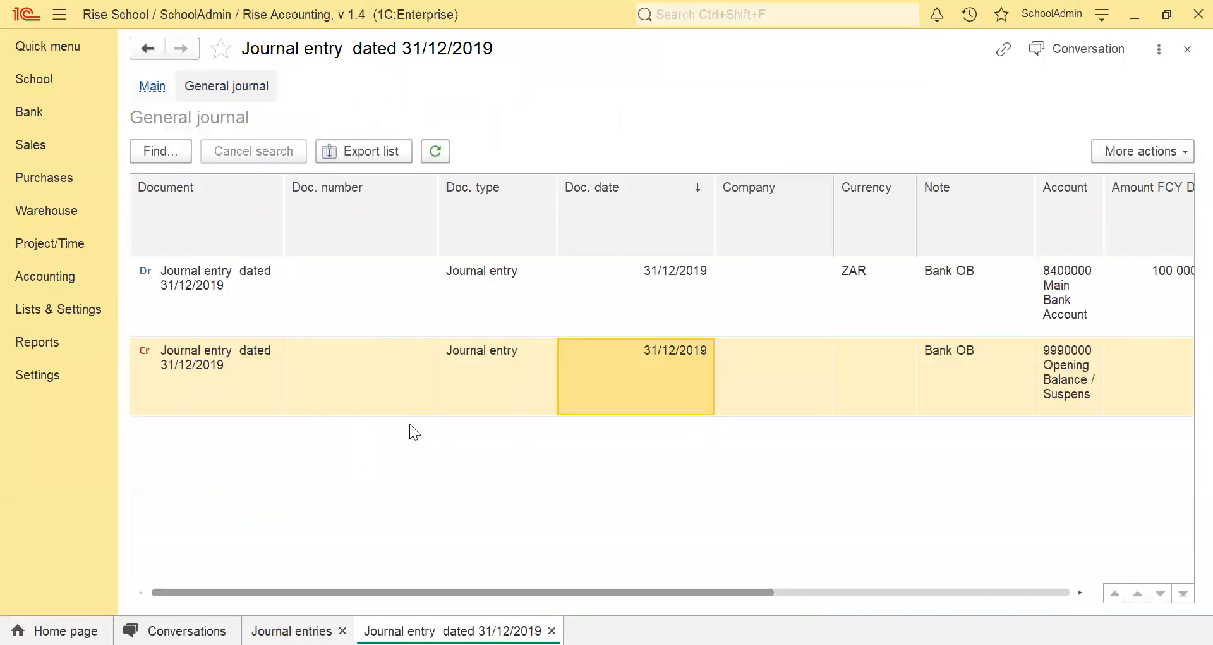
{"action": "left_click_drag", "start_coordinate": [476, 593], "coordinate": [690, 594]}
{"action": "left_click", "coordinate": [699, 318]}
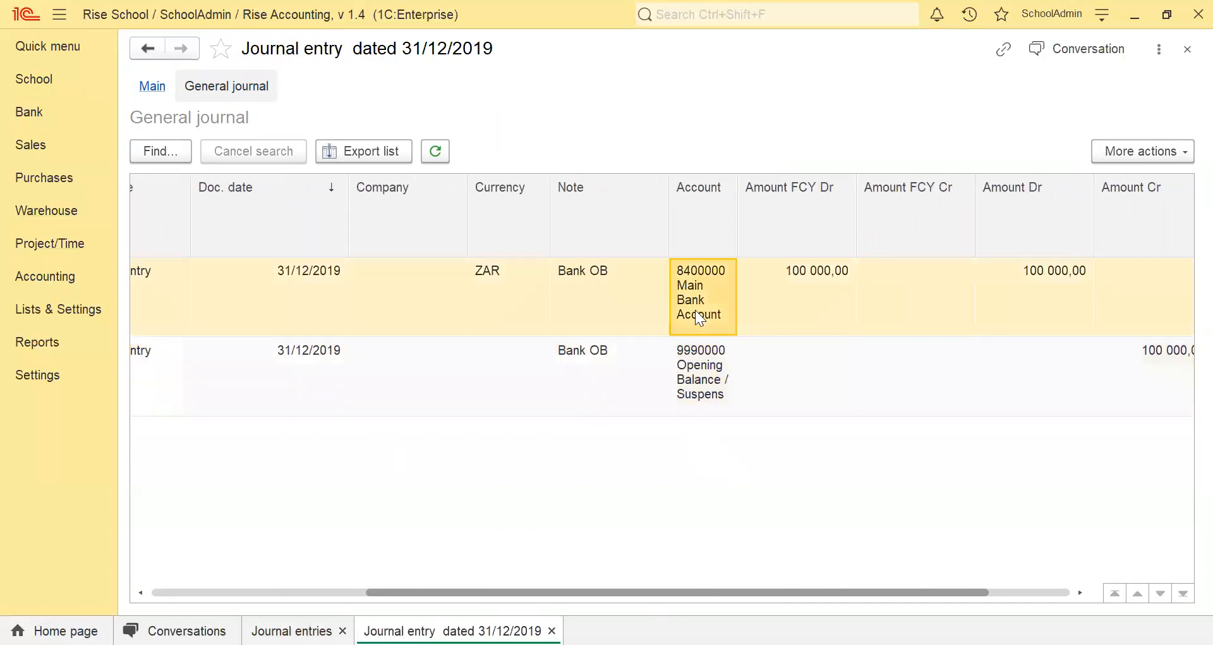
{"action": "left_click", "coordinate": [1016, 317]}
{"action": "left_click_drag", "start_coordinate": [672, 593], "coordinate": [716, 606]}
{"action": "left_click", "coordinate": [188, 389]}
{"action": "left_click", "coordinate": [572, 410]}
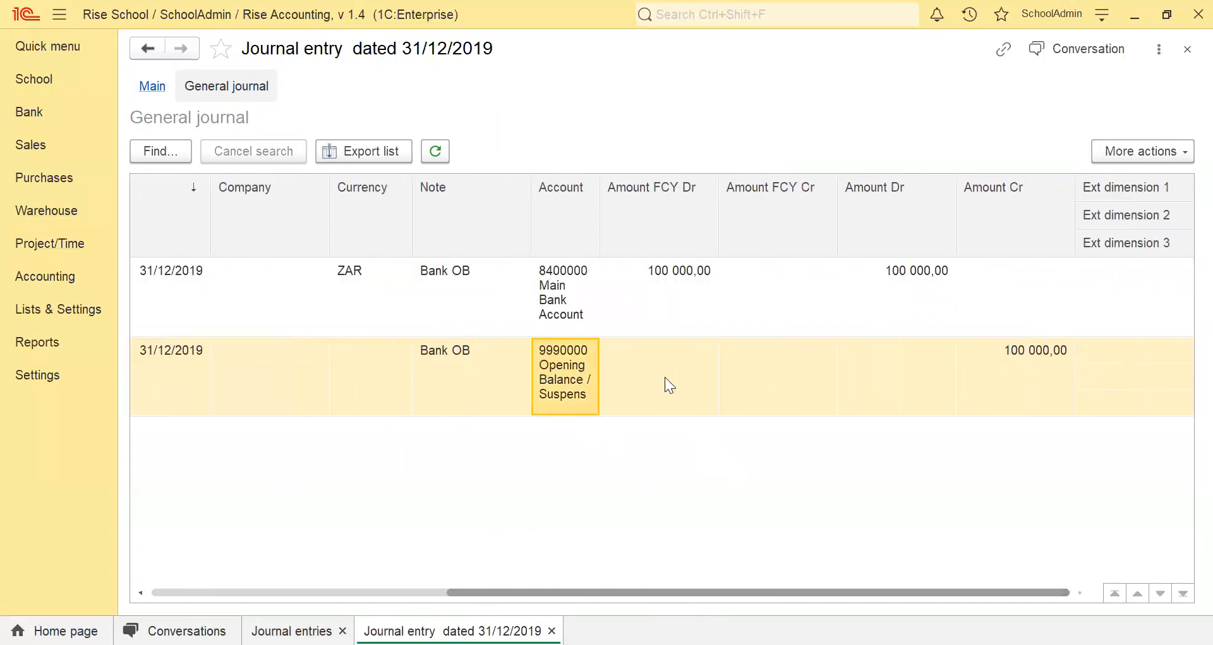
{"action": "left_click", "coordinate": [1063, 365]}
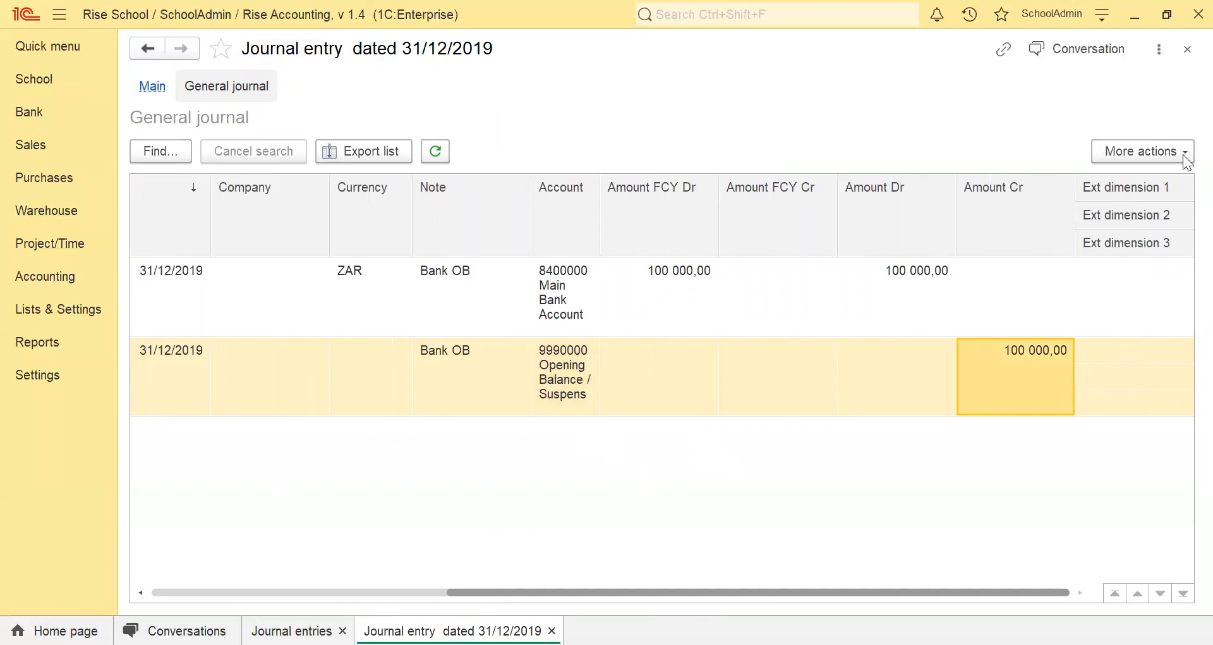
{"action": "left_click", "coordinate": [1187, 48]}
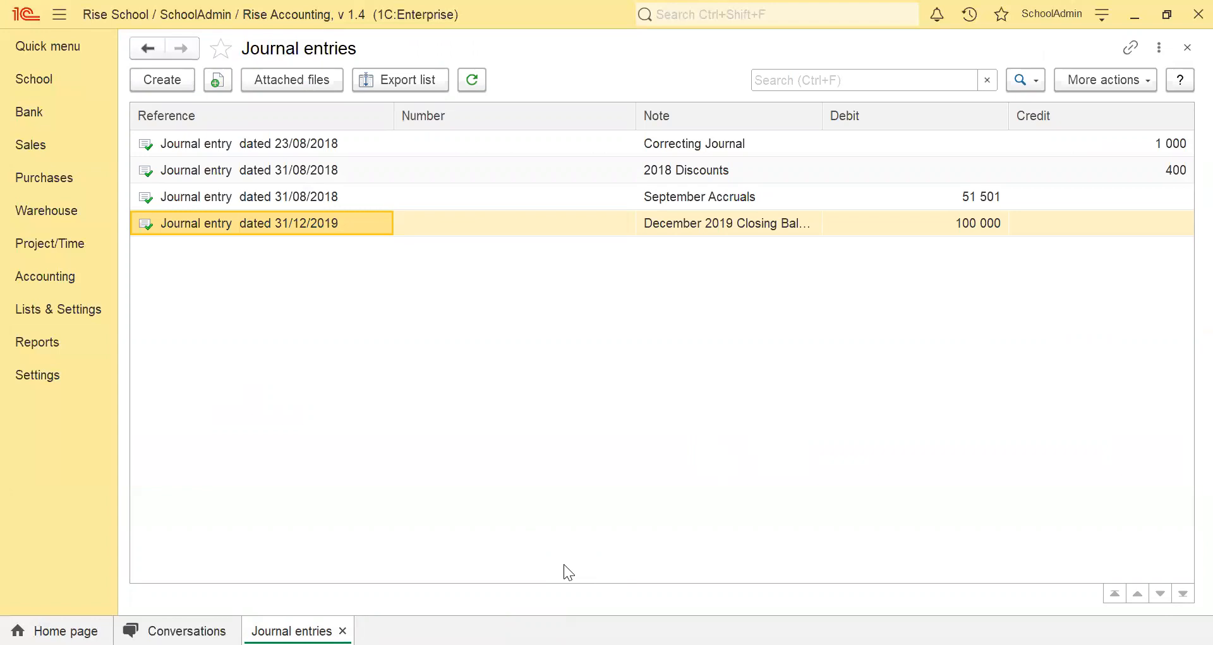
Create a new journal entry dated 31/03/2020 with the note "2020 Discounts 10%".
{"action": "left_click", "coordinate": [163, 80]}
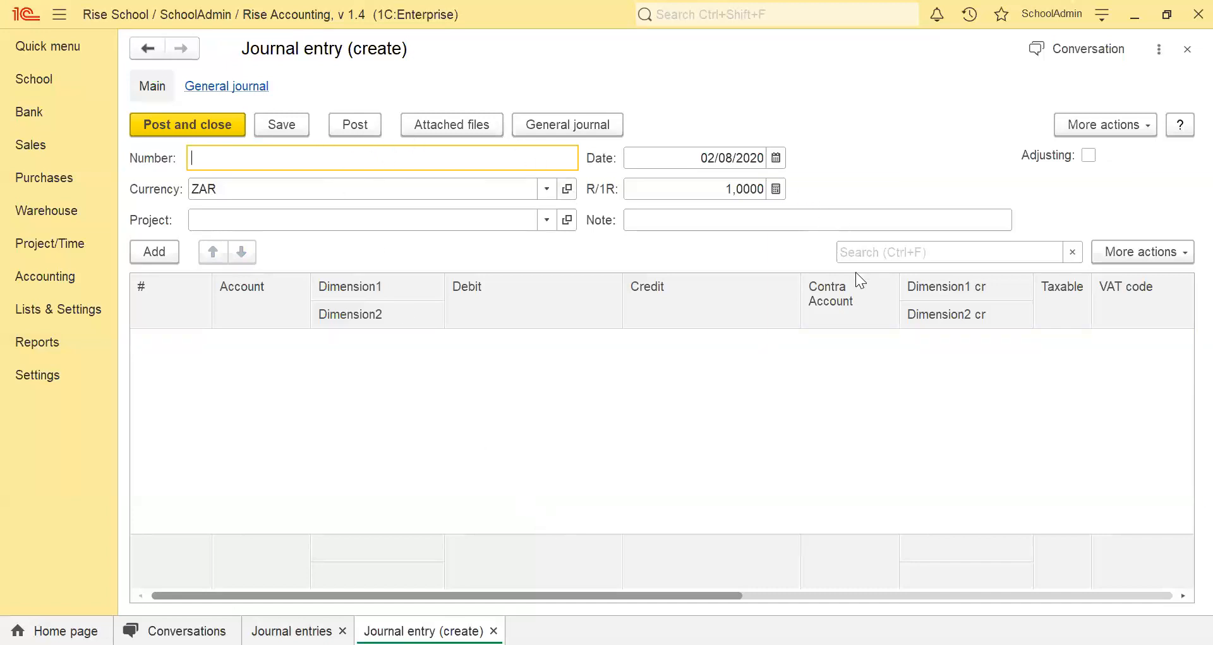
{"action": "left_click", "coordinate": [776, 158]}
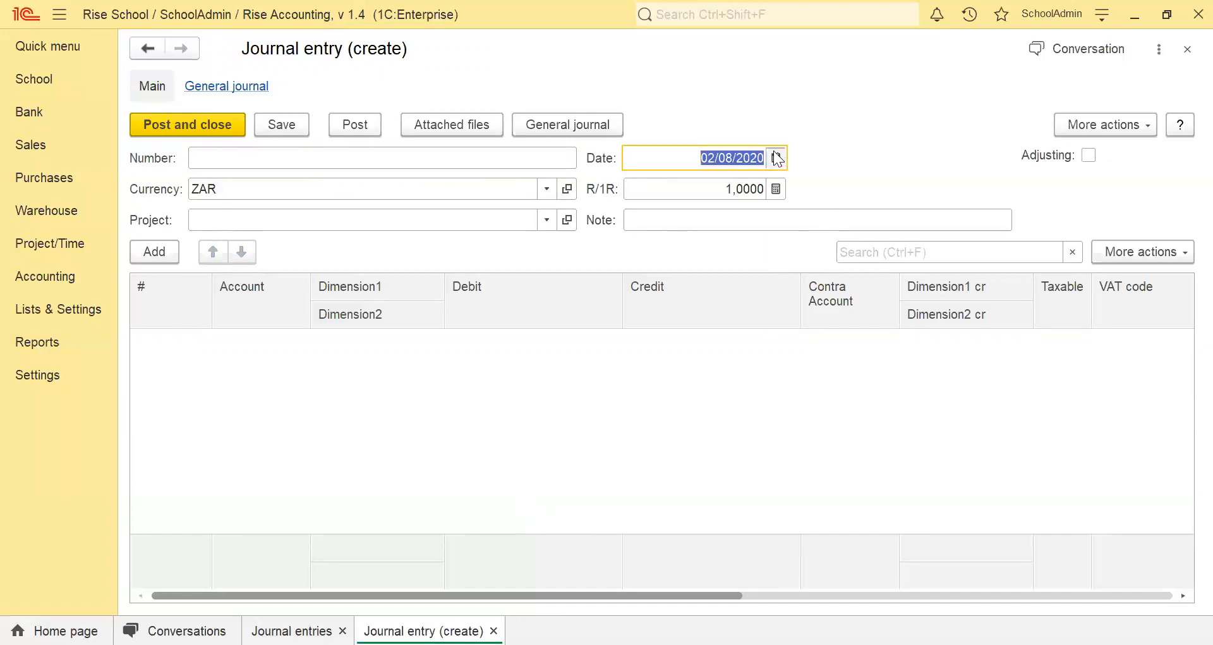
{"action": "left_click", "coordinate": [740, 341]}
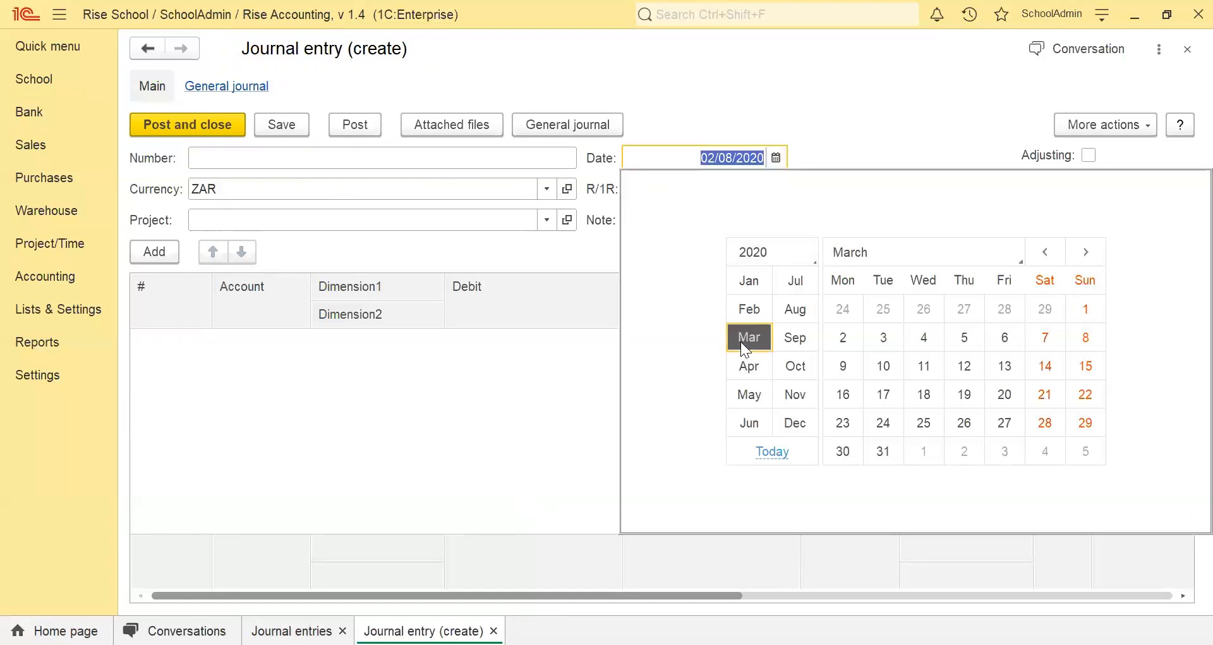
{"action": "left_click", "coordinate": [884, 451]}
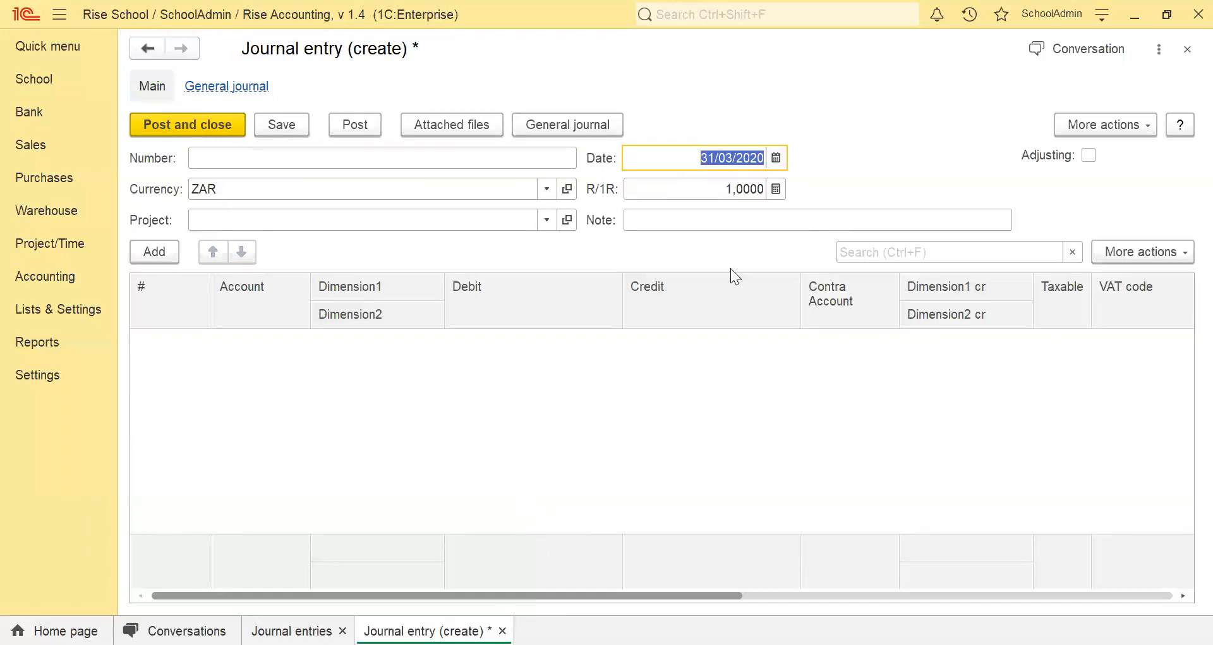
{"action": "left_click", "coordinate": [688, 216]}
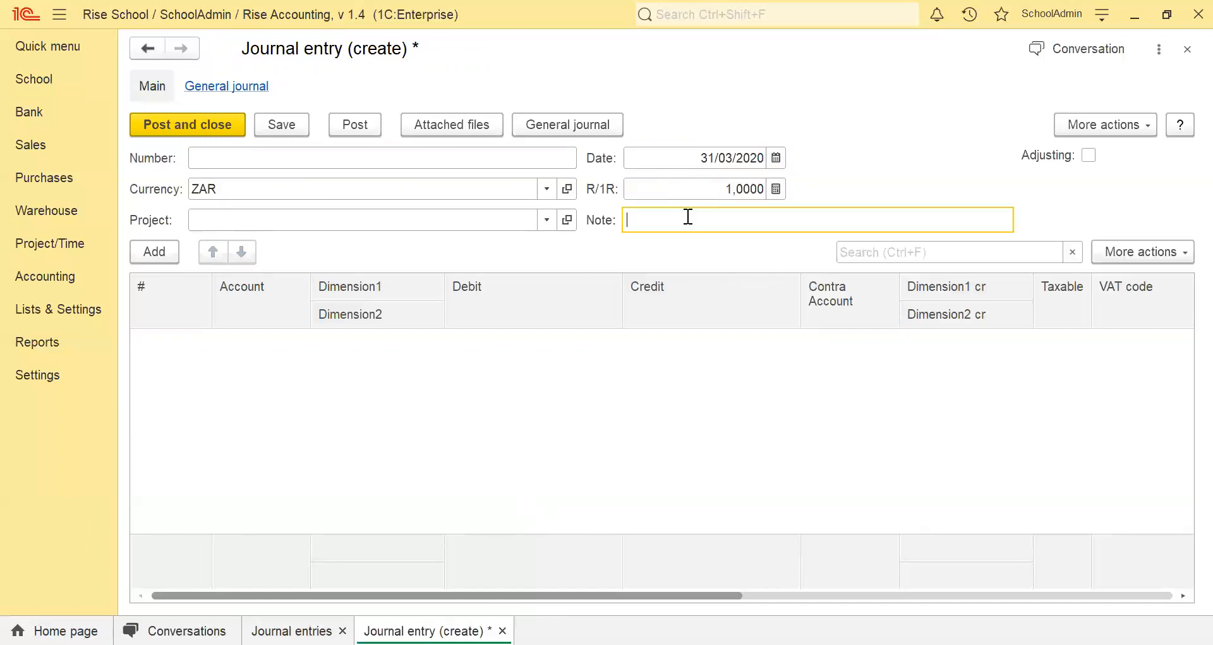
{"action": "type", "text": "2020 Discounts 10%"}
Add a journal line using the Customer / Fee Control Account.
{"action": "left_click", "coordinate": [162, 248]}
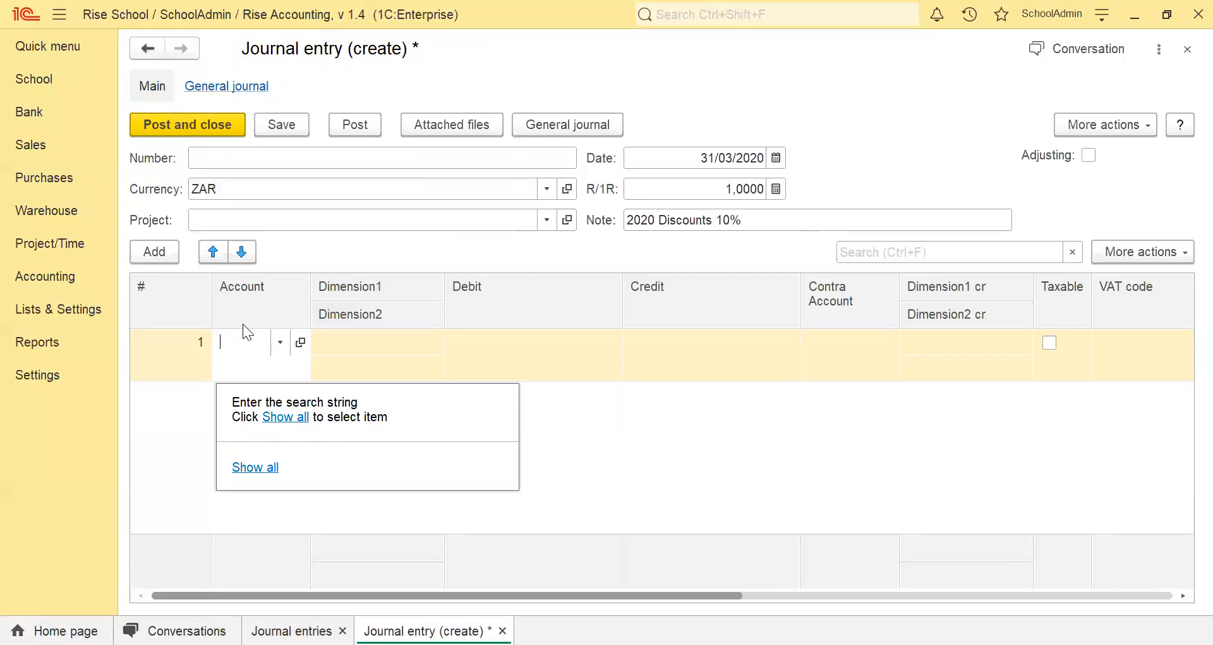
{"action": "type", "text": "cus"}
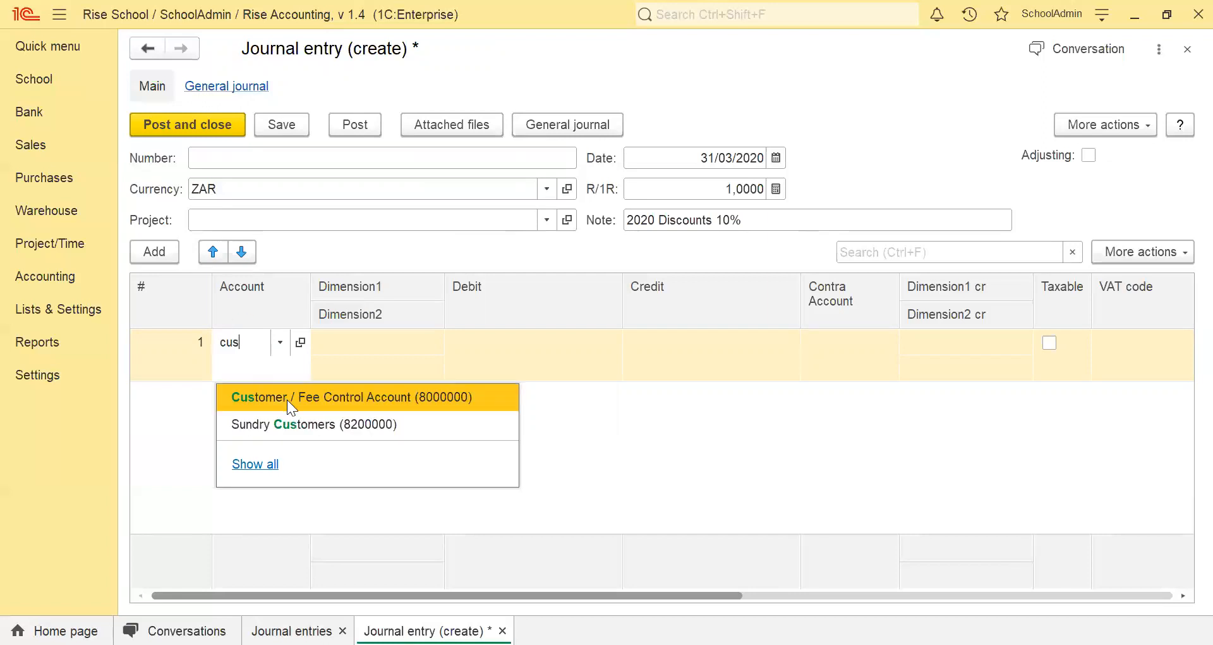
{"action": "left_click", "coordinate": [287, 399]}
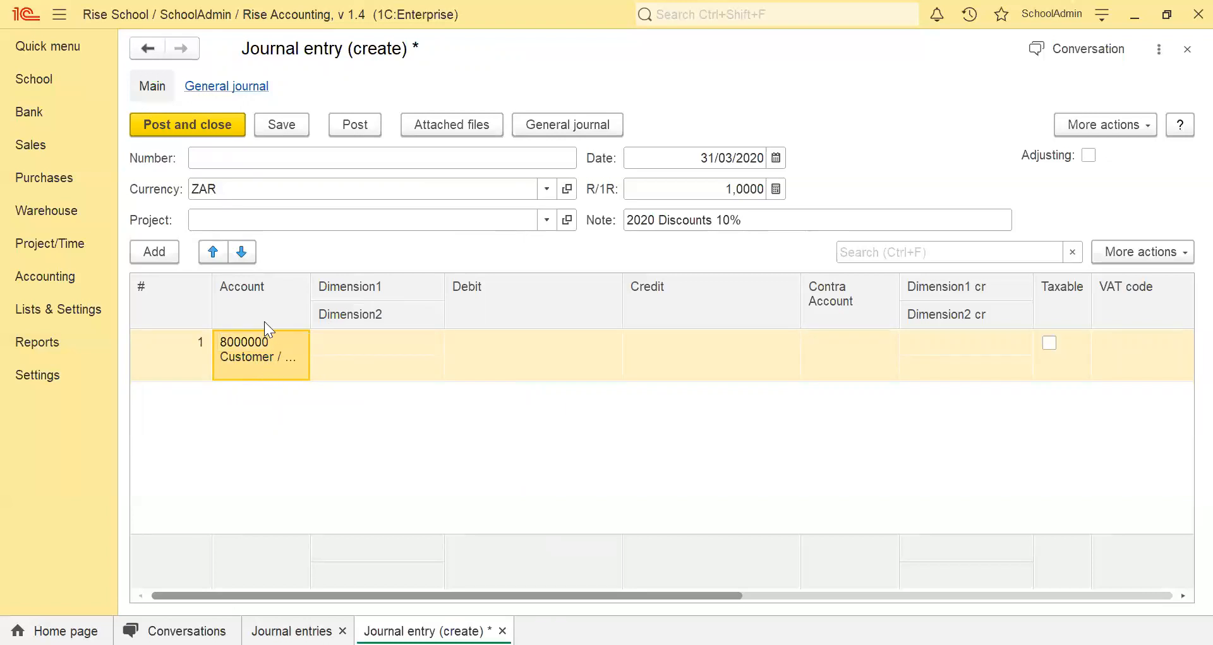
Look up the student by surname and set them as the first dimension of the customer control line.
{"action": "left_click", "coordinate": [381, 348]}
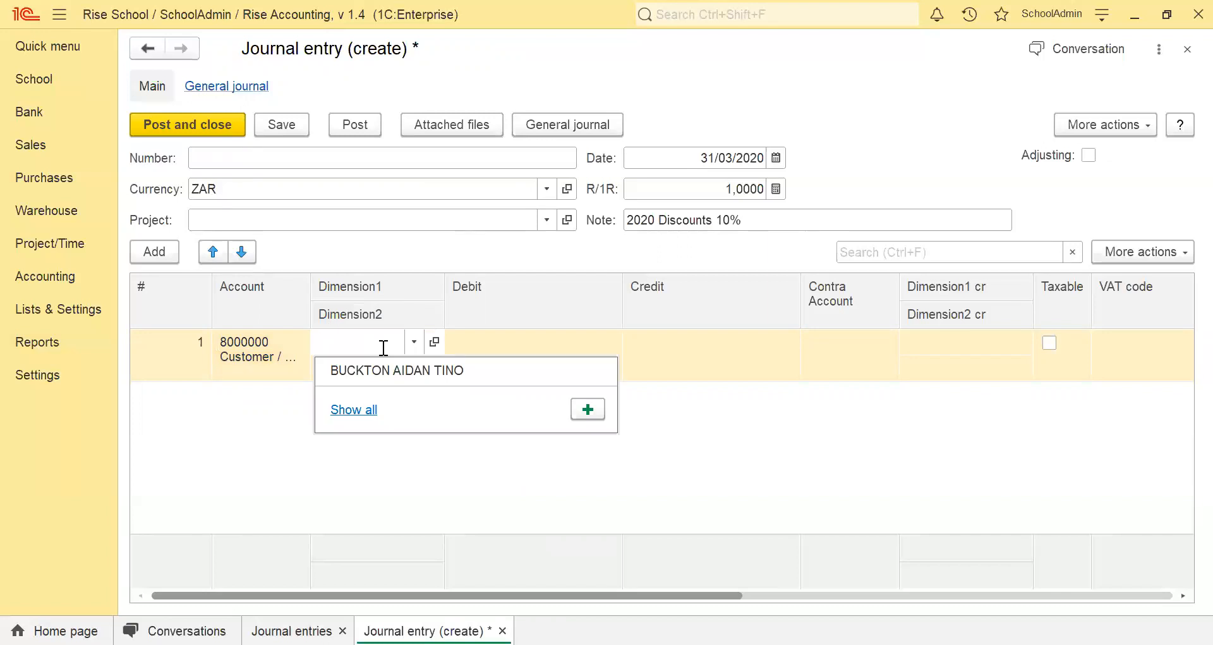
{"action": "type", "text": "na"}
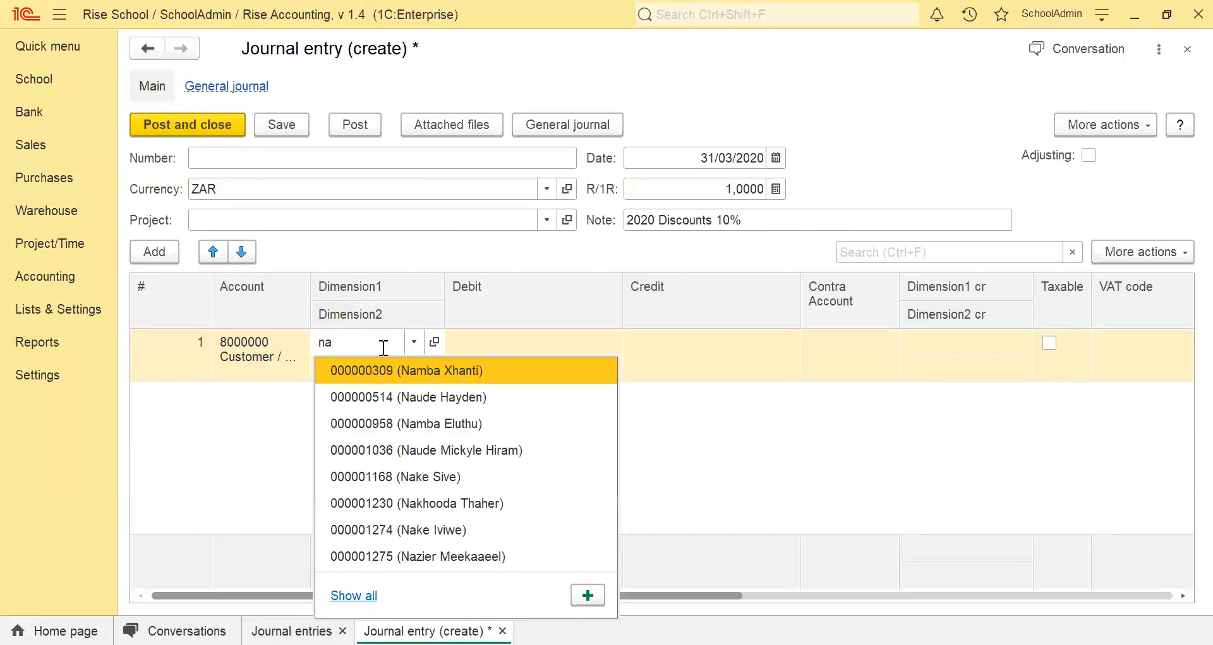
{"action": "type", "text": "ta"}
{"action": "key", "text": "BackSpace"}
{"action": "key", "text": "BackSpace"}
{"action": "key", "text": "BackSpace"}
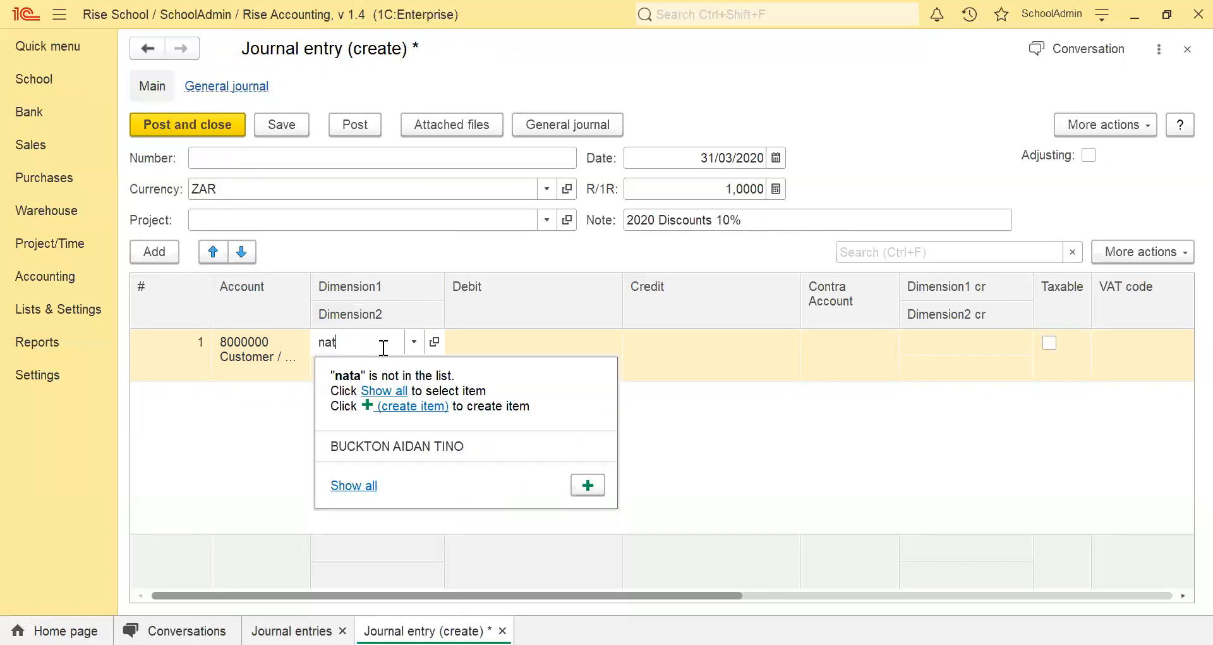
{"action": "type", "text": "evi"}
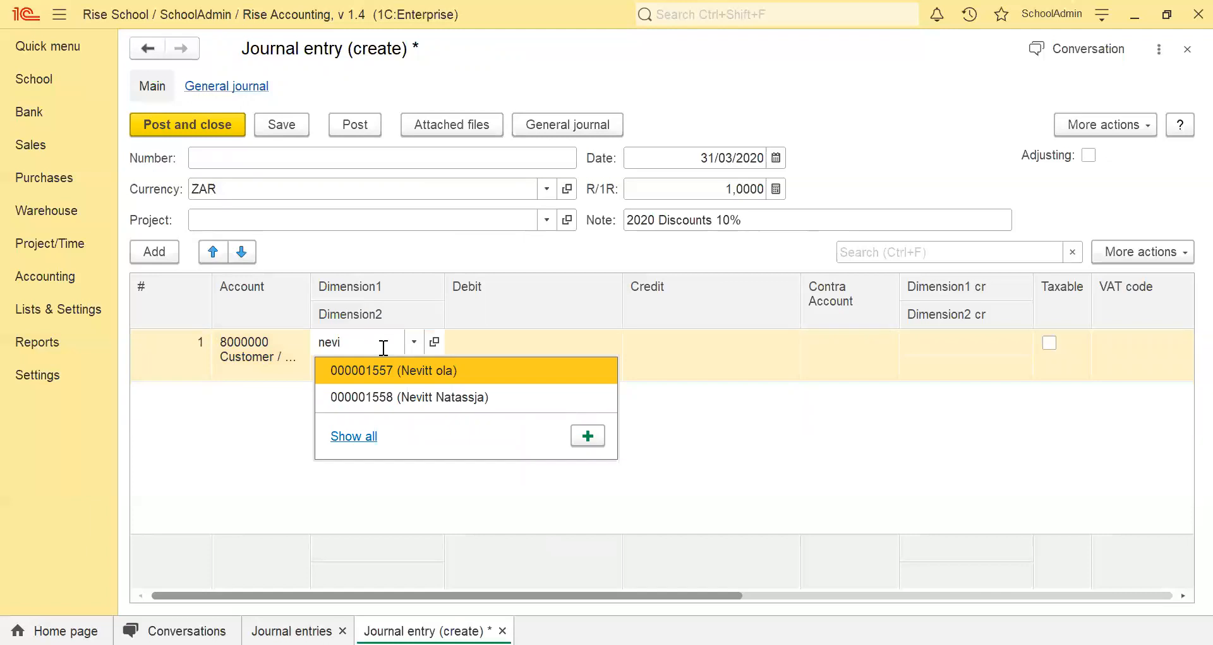
{"action": "key", "text": "Down"}
{"action": "key", "text": "Return"}
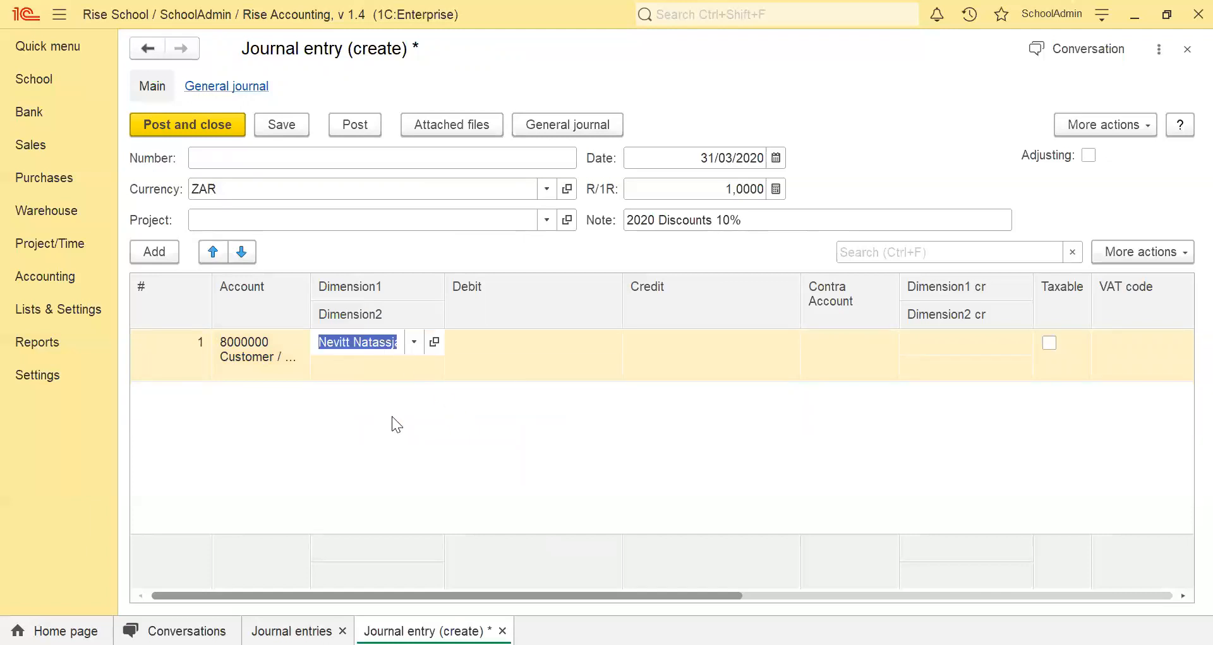
Link the student's tax invoice dated 01/01/2020 as the second dimension of the customer control line.
{"action": "key", "text": "Tab"}
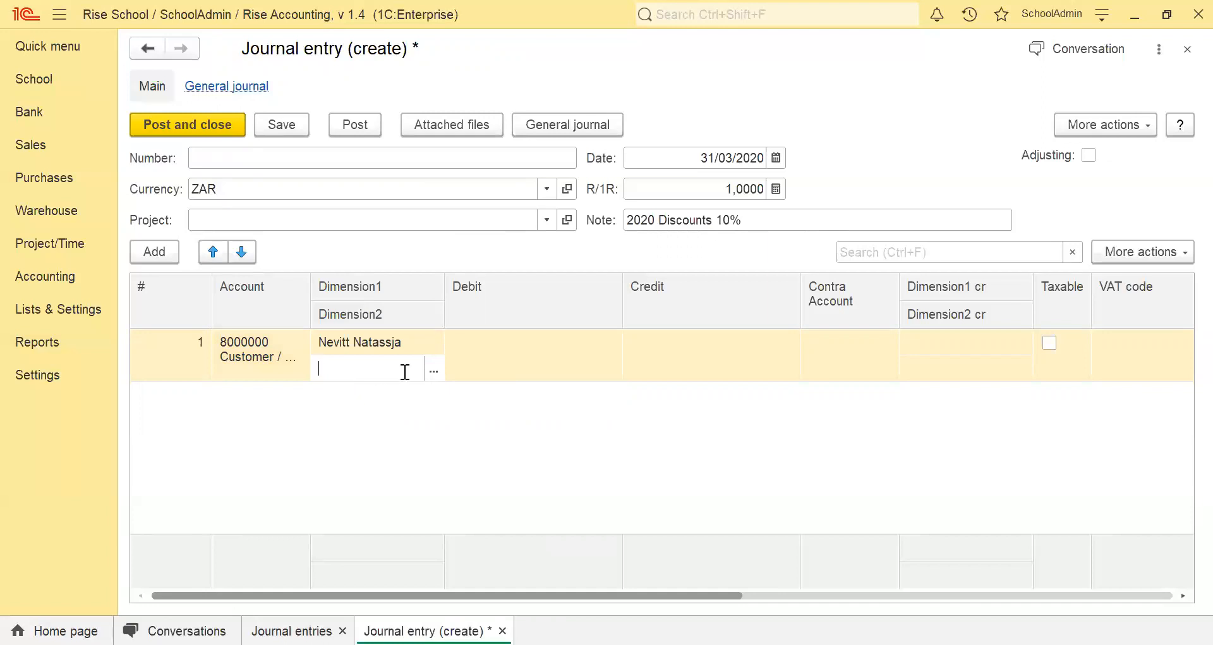
{"action": "left_click", "coordinate": [433, 372]}
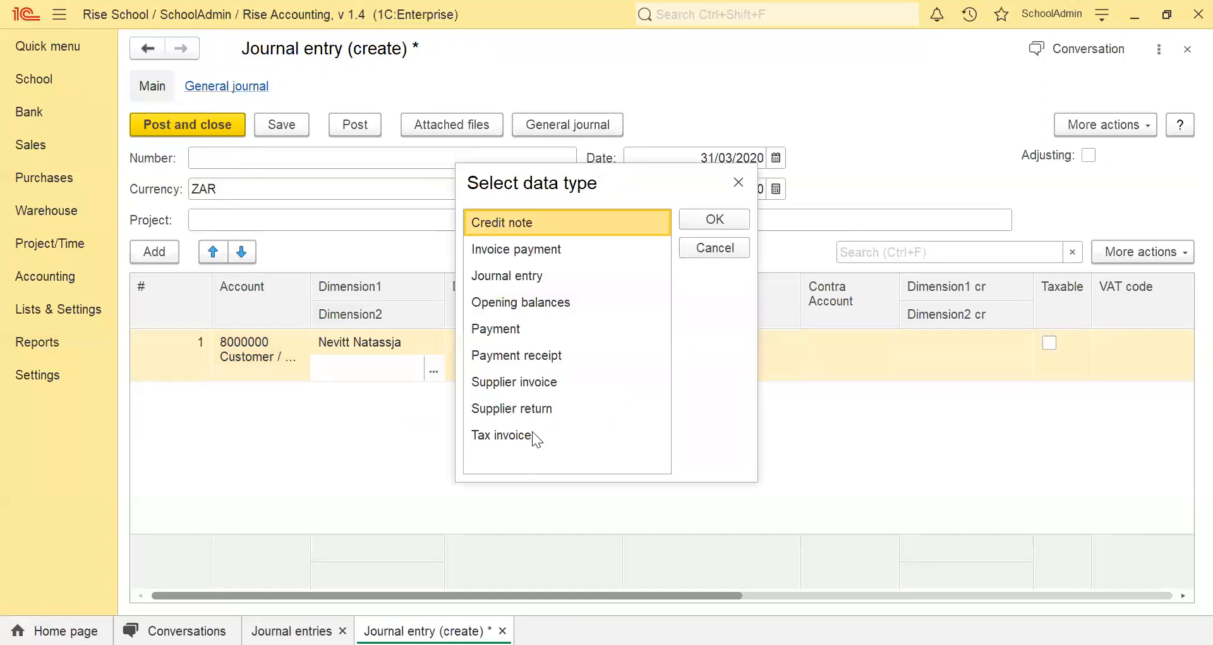
{"action": "left_click", "coordinate": [532, 435]}
{"action": "left_click", "coordinate": [714, 220]}
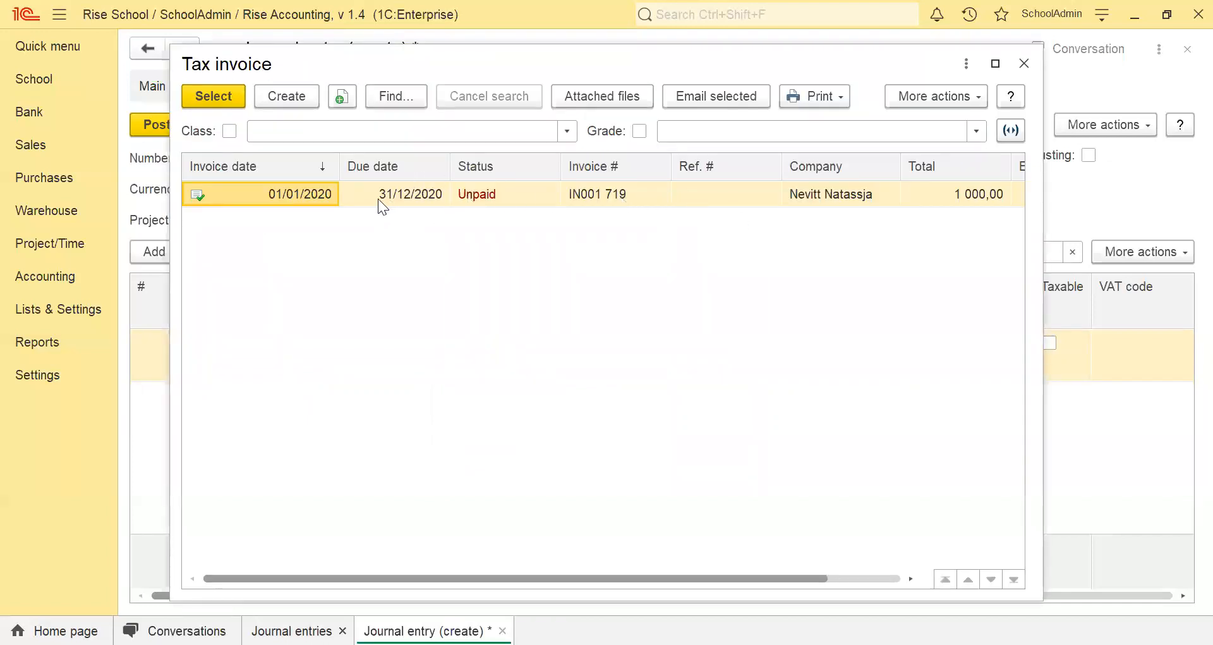
{"action": "left_click_drag", "start_coordinate": [412, 577], "coordinate": [308, 595]}
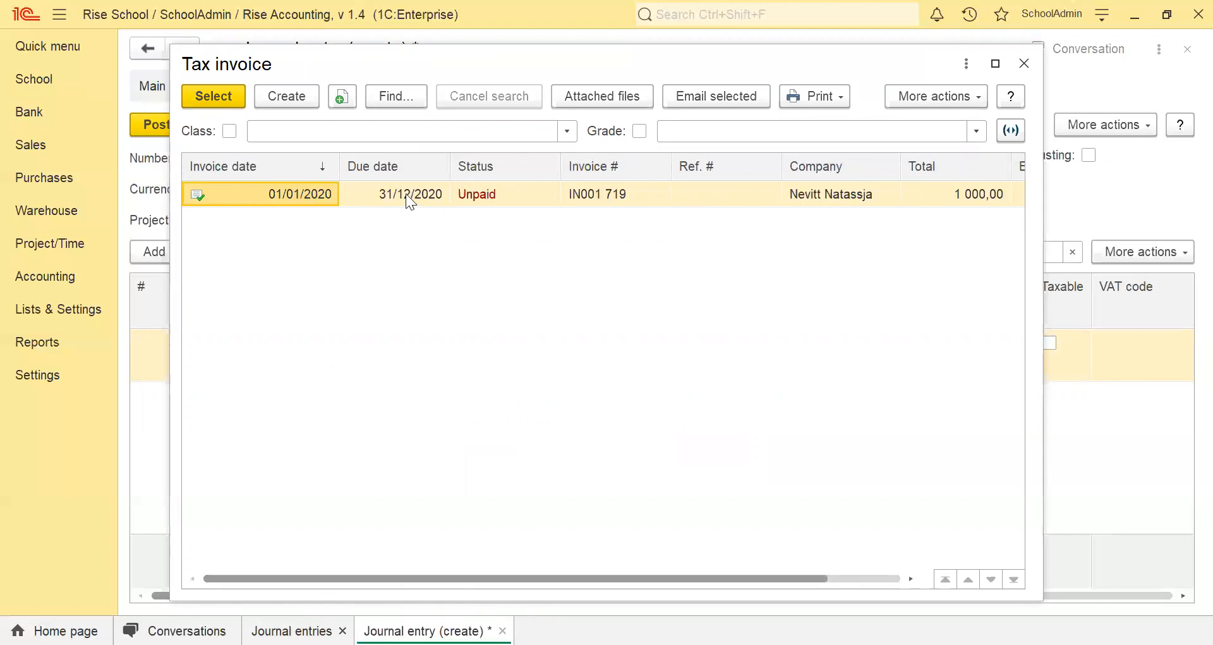
{"action": "left_click", "coordinate": [226, 93]}
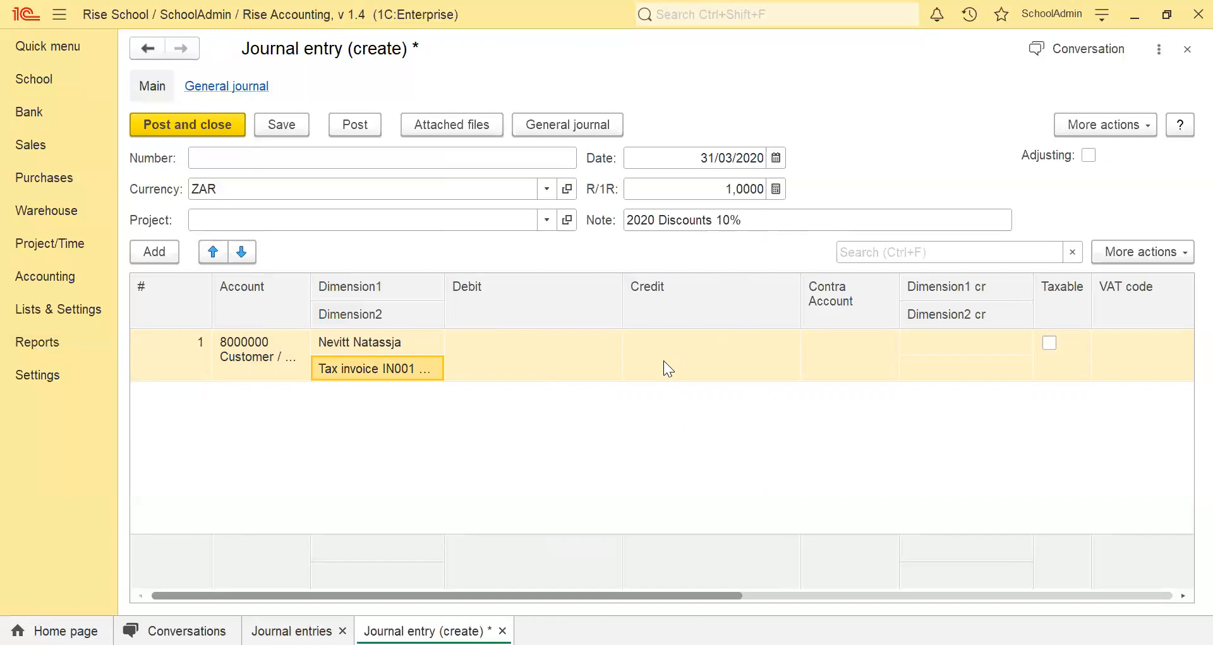
Set the credit amount on the student's journal line to 100,00.
{"action": "left_click", "coordinate": [708, 354]}
{"action": "left_click", "coordinate": [484, 359]}
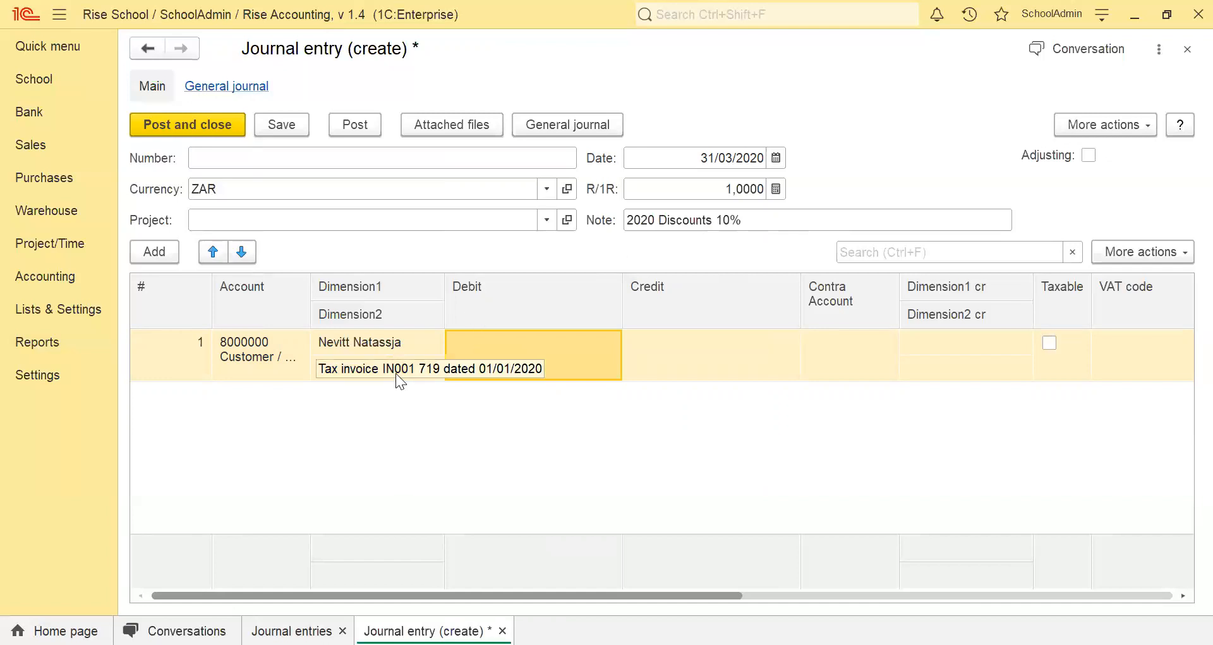
{"action": "left_click", "coordinate": [713, 360]}
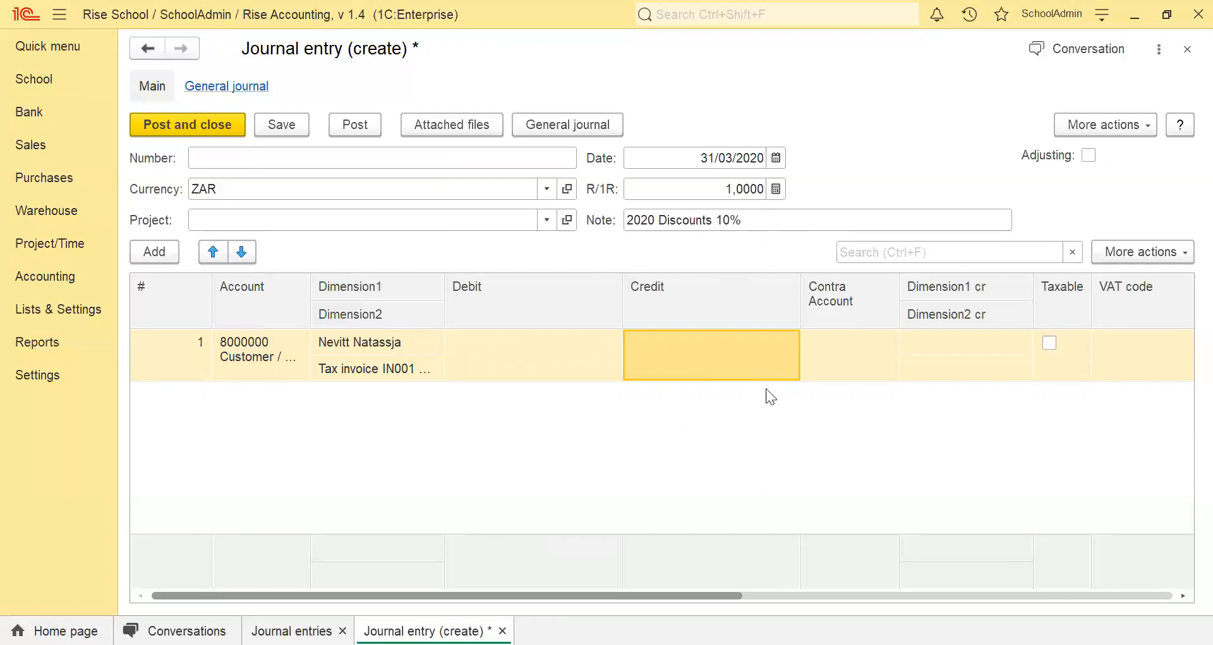
{"action": "left_click", "coordinate": [726, 368]}
{"action": "type", "text": "10"}
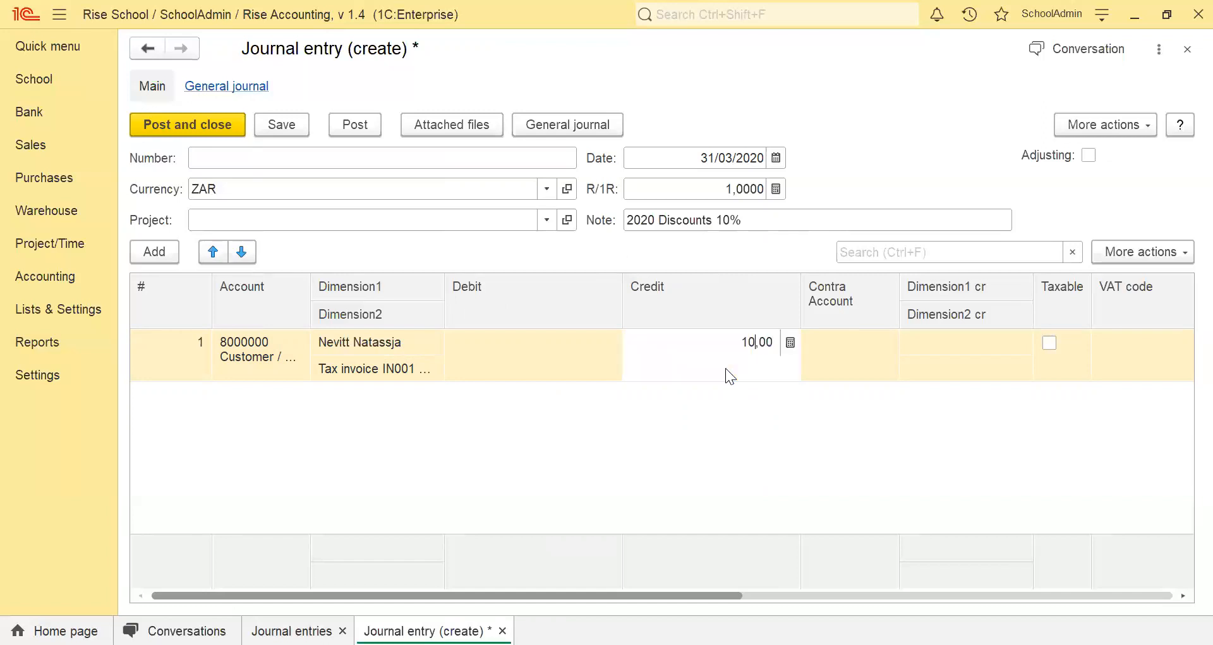
{"action": "type", "text": "0"}
{"action": "key", "text": "Return"}
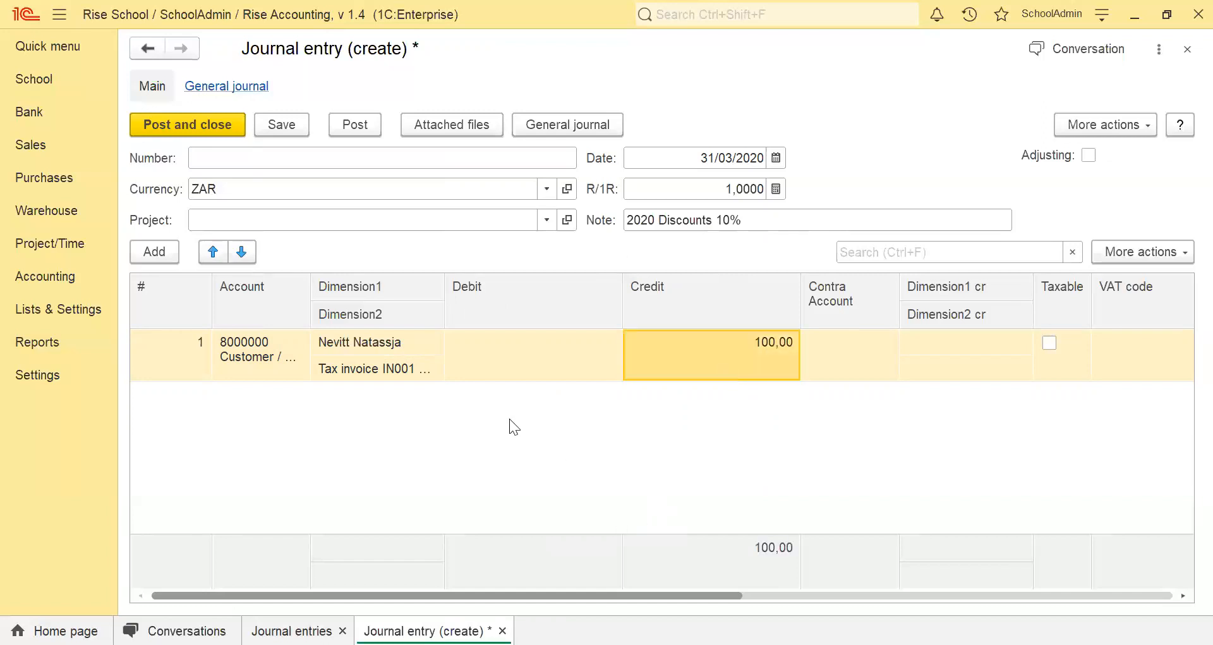
Set the line's contra account to Admin - Discount Allowed for Cash.
{"action": "left_click", "coordinate": [856, 353]}
{"action": "type", "text": "dis"}
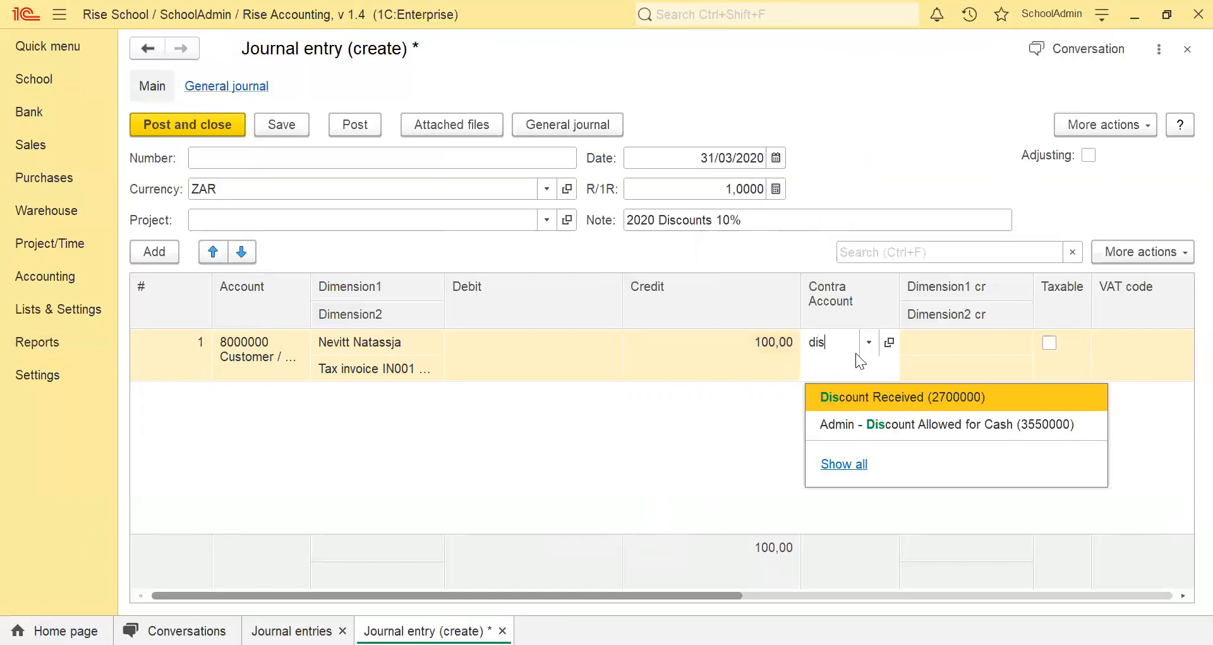
{"action": "left_click", "coordinate": [1026, 426]}
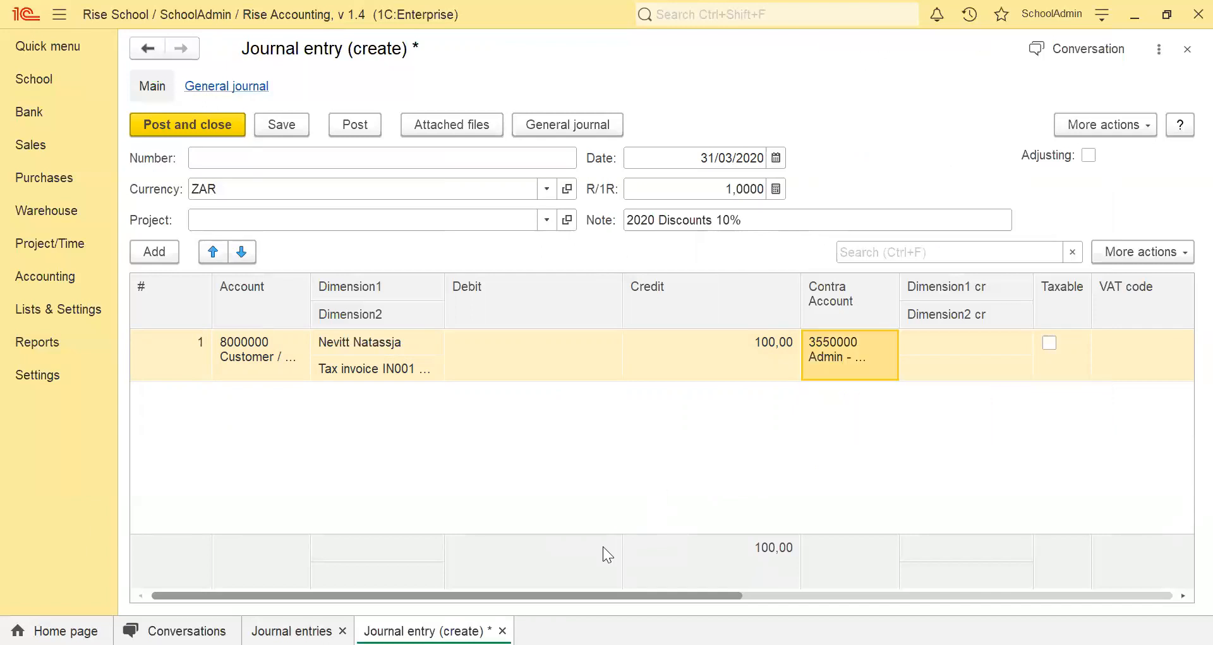
Enter "Paid on 20th Feb" as the note on the student's discount line.
{"action": "left_click_drag", "start_coordinate": [507, 595], "coordinate": [893, 595]}
{"action": "left_click", "coordinate": [934, 371]}
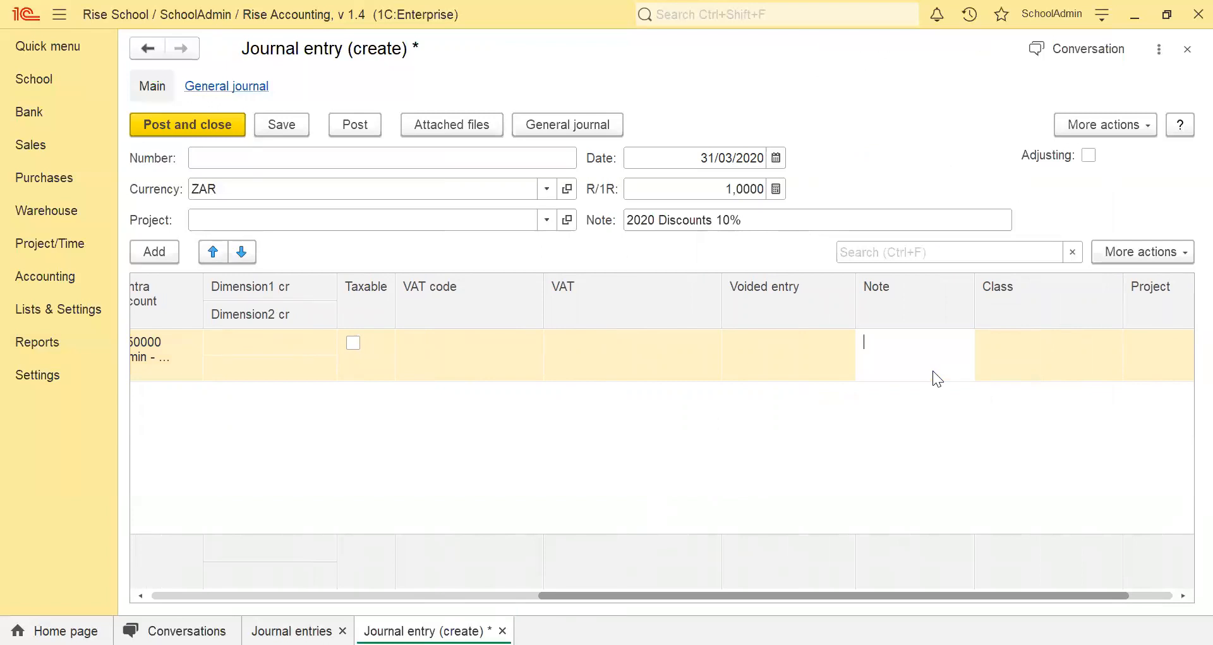
{"action": "type", "text": "Paid on 20th Feb"}
{"action": "left_click", "coordinate": [773, 473]}
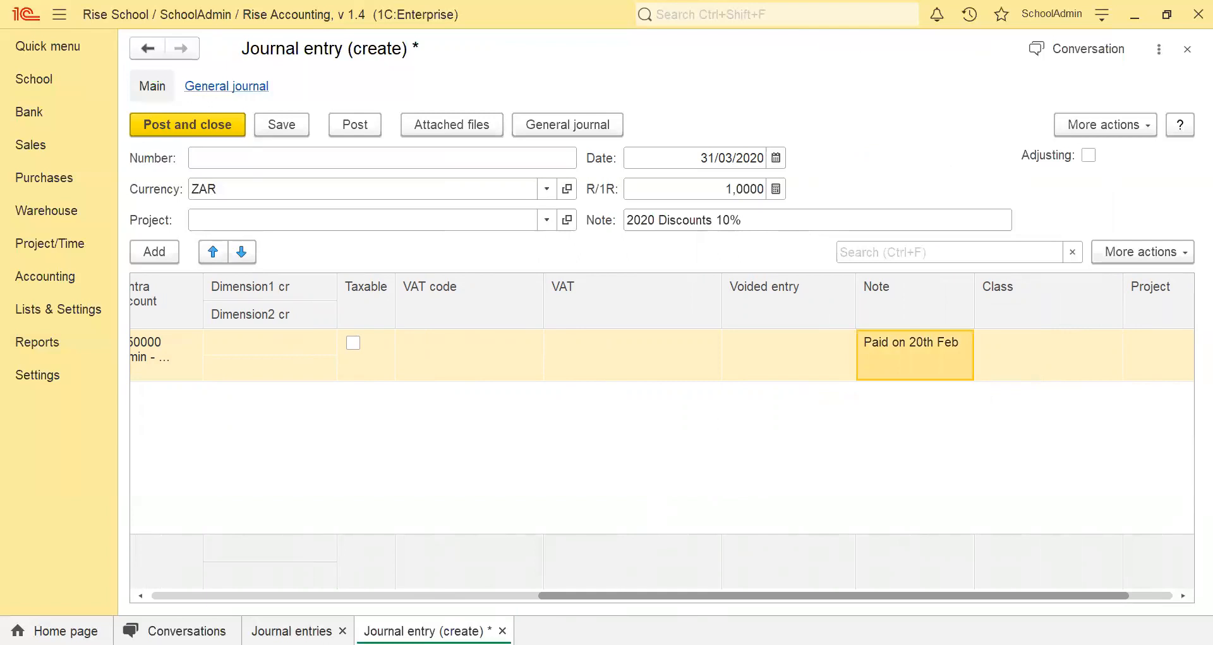
{"action": "left_click_drag", "start_coordinate": [653, 598], "coordinate": [239, 561]}
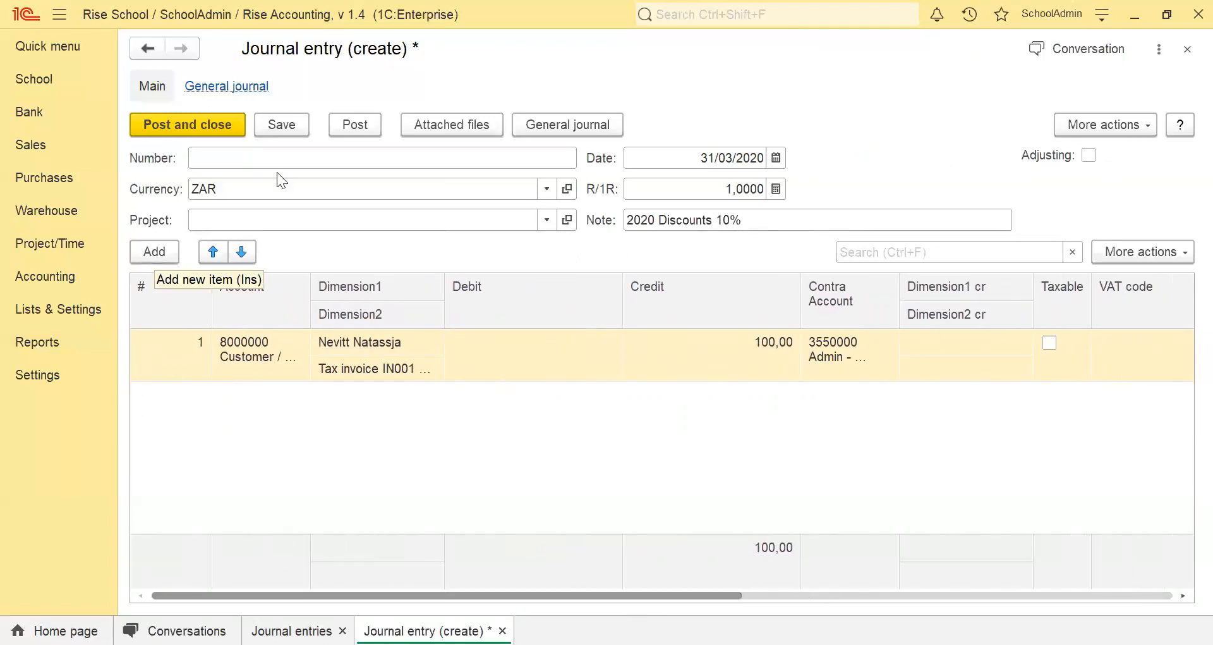
Save the discount journal entry without posting it, and close both the entry and the journal entries list.
{"action": "left_click", "coordinate": [263, 123]}
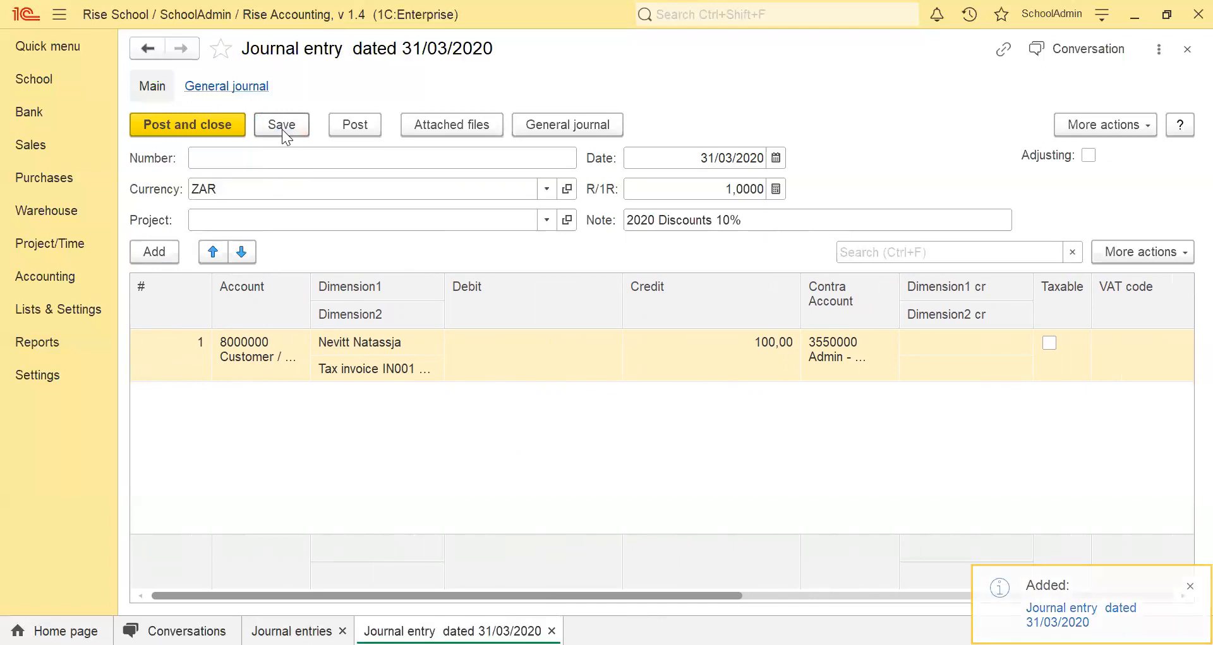
{"action": "left_click", "coordinate": [1186, 50]}
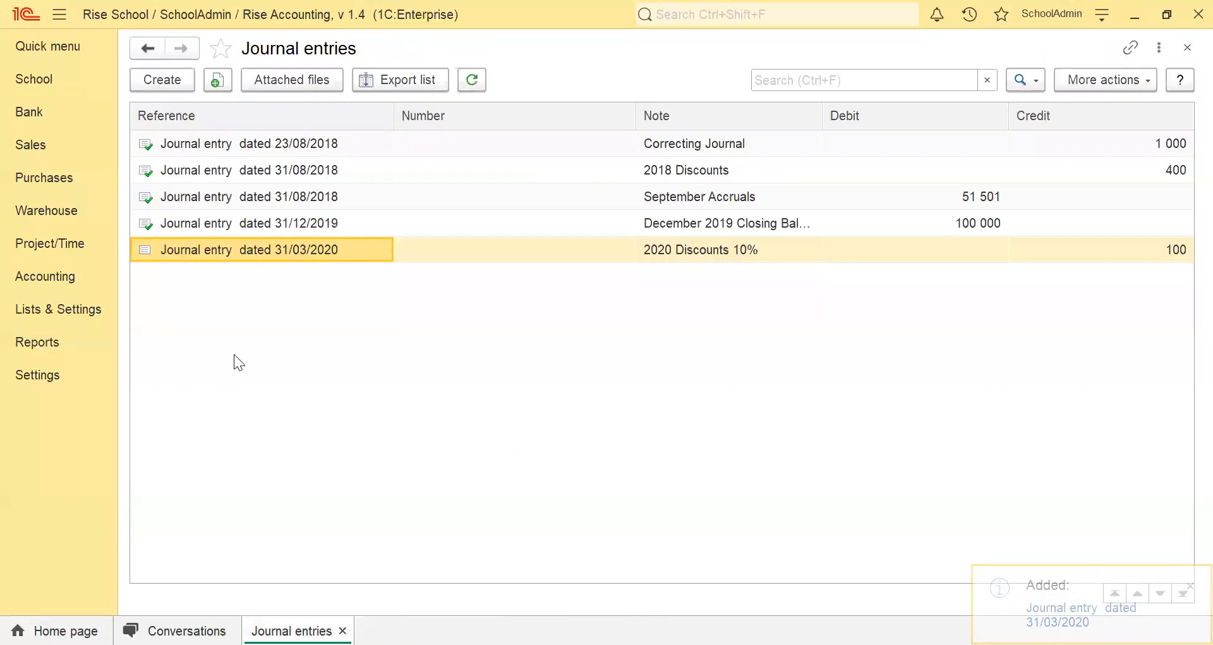
{"action": "left_click", "coordinate": [1188, 51]}
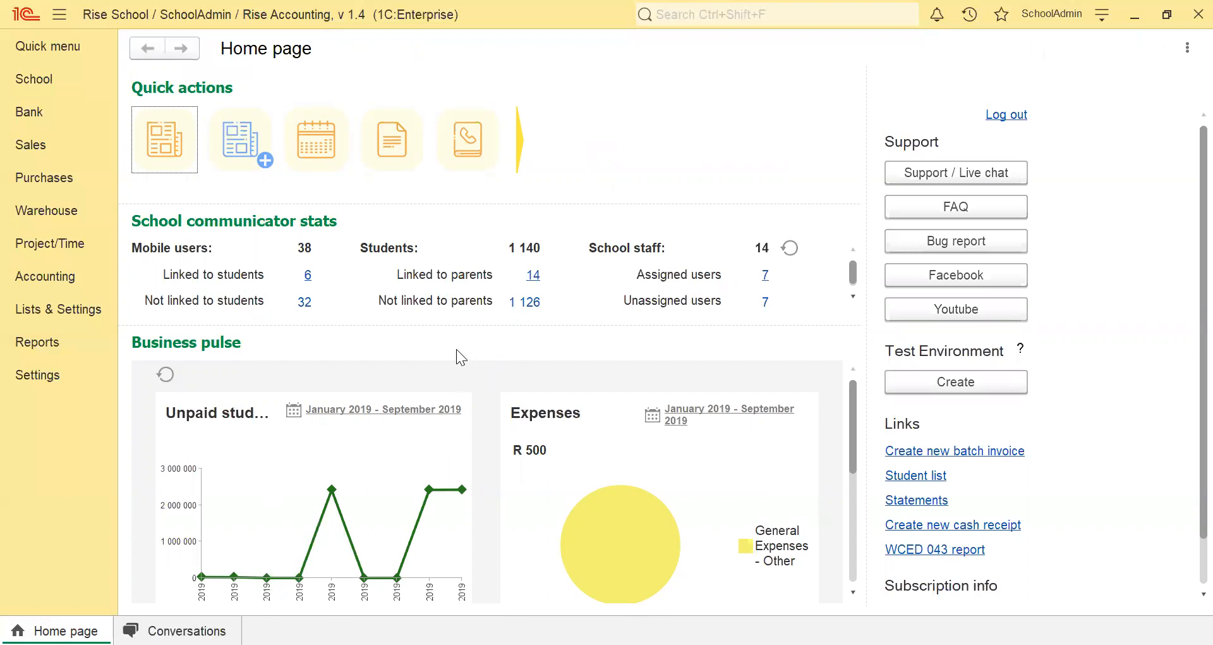
Reopen the saved "2020 Discounts 10%" entry dated 31/03/2020 from the accounting journal entries.
{"action": "left_click", "coordinate": [24, 279]}
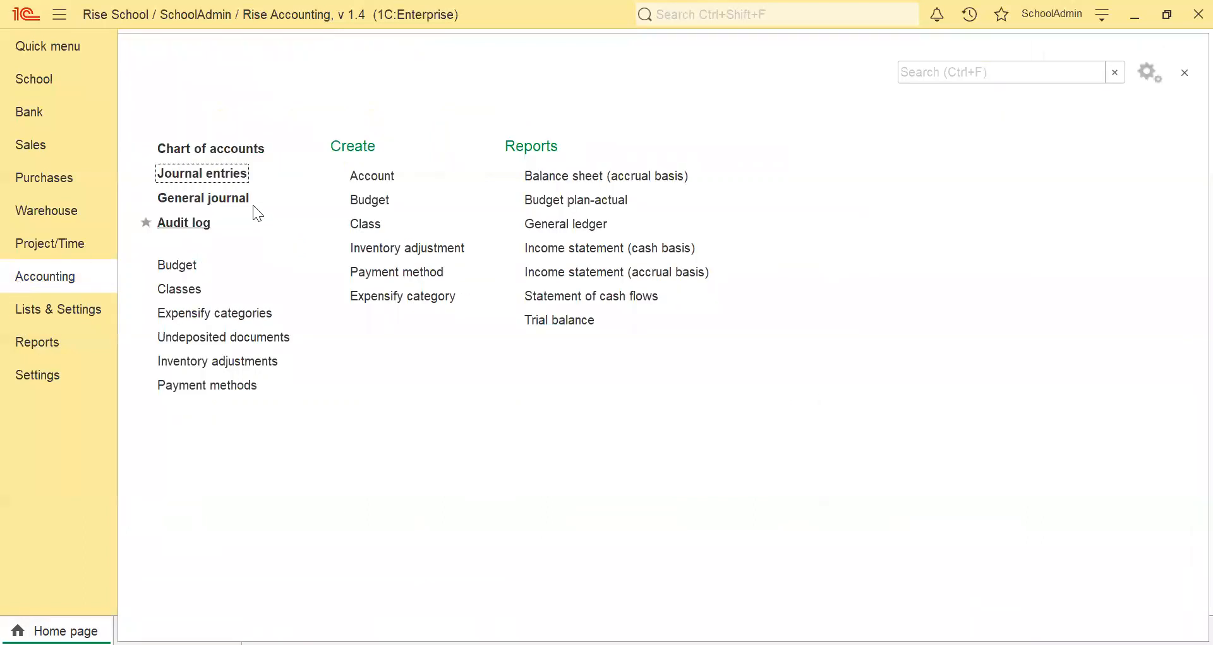
{"action": "left_click", "coordinate": [222, 182]}
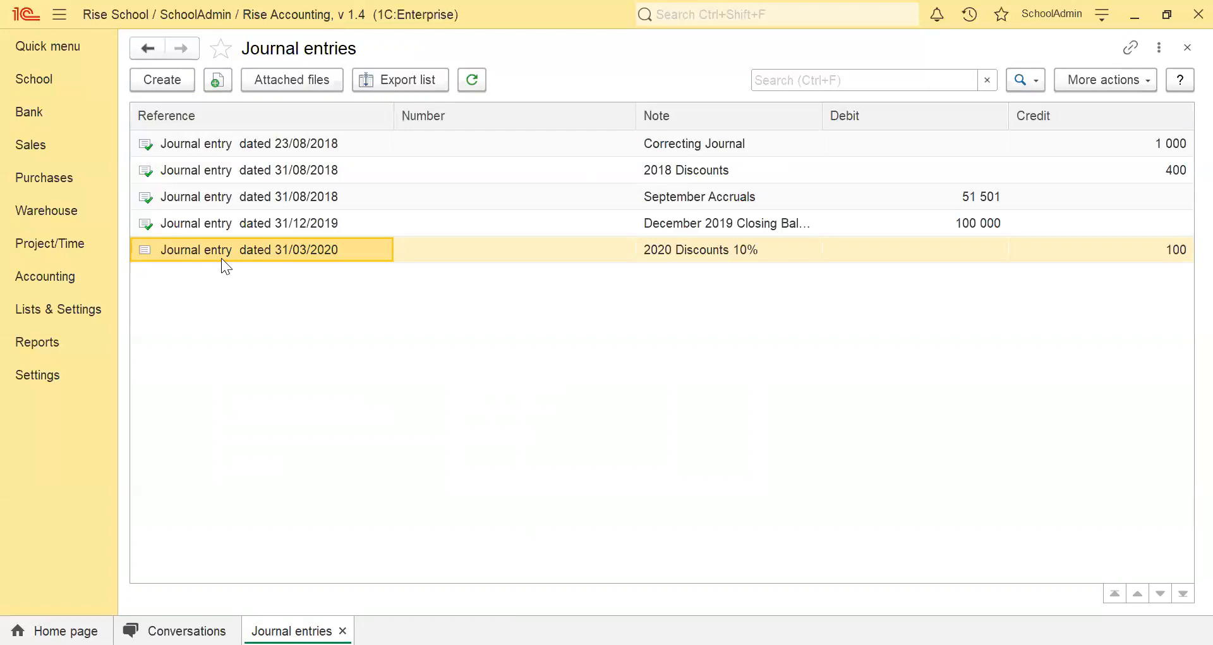
{"action": "double_click", "coordinate": [177, 256]}
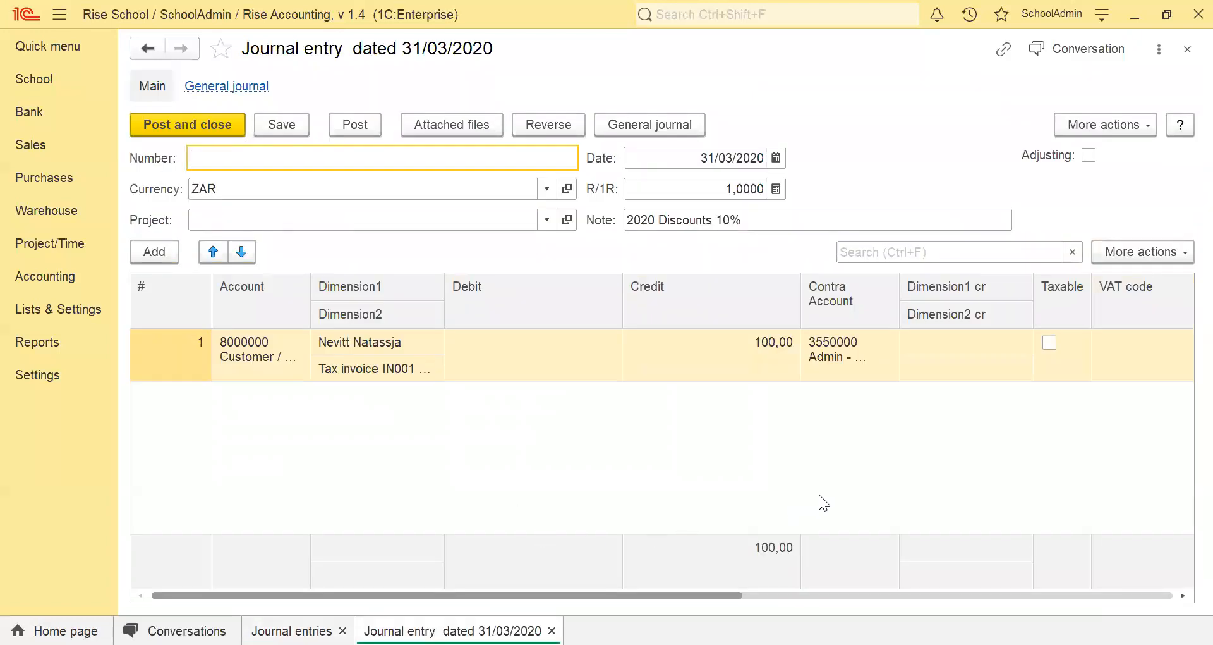
Add a second line to the discount entry using Customer / Fee Control Account (8000000) for the other student with the same surname.
{"action": "left_click", "coordinate": [152, 251]}
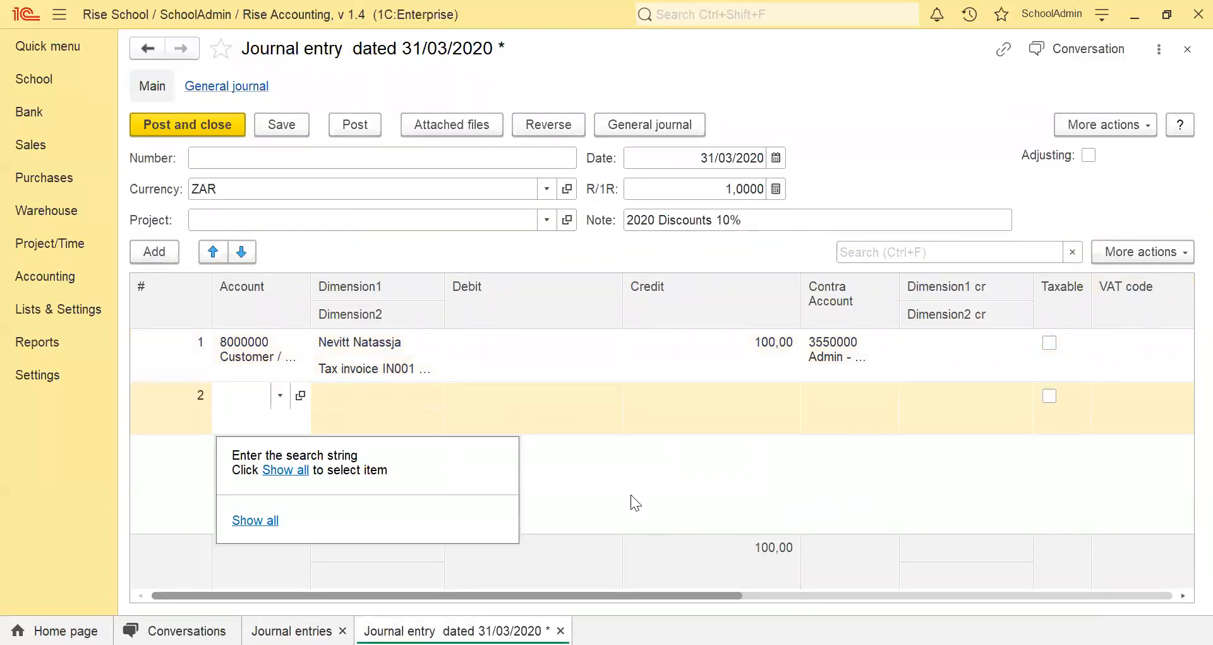
{"action": "type", "text": "cust"}
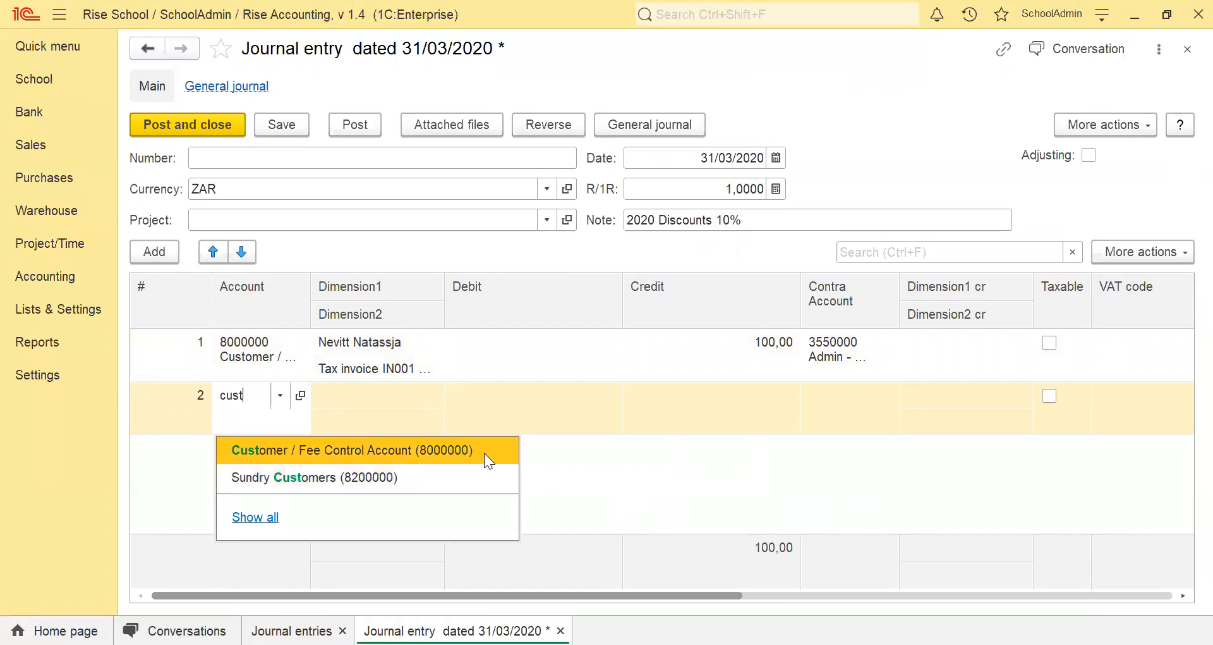
{"action": "left_click", "coordinate": [484, 452]}
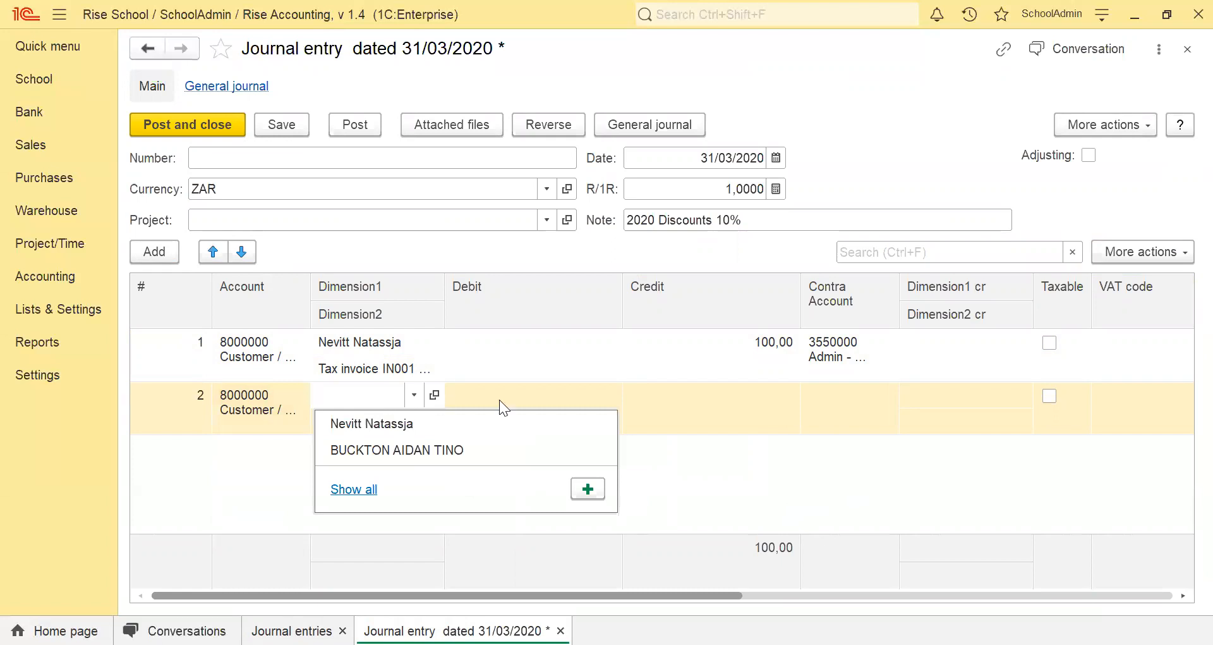
{"action": "type", "text": "nev"}
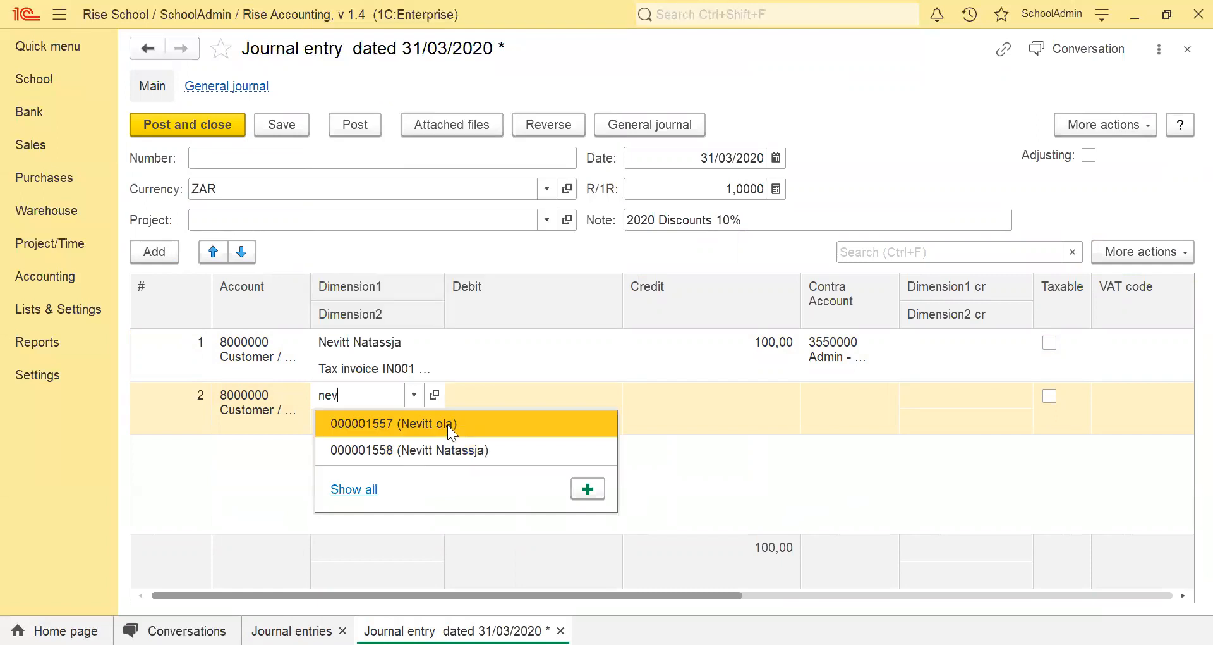
{"action": "left_click", "coordinate": [448, 424]}
Link the second line to that student's tax invoice dated 15/01/2020.
{"action": "left_click", "coordinate": [353, 423]}
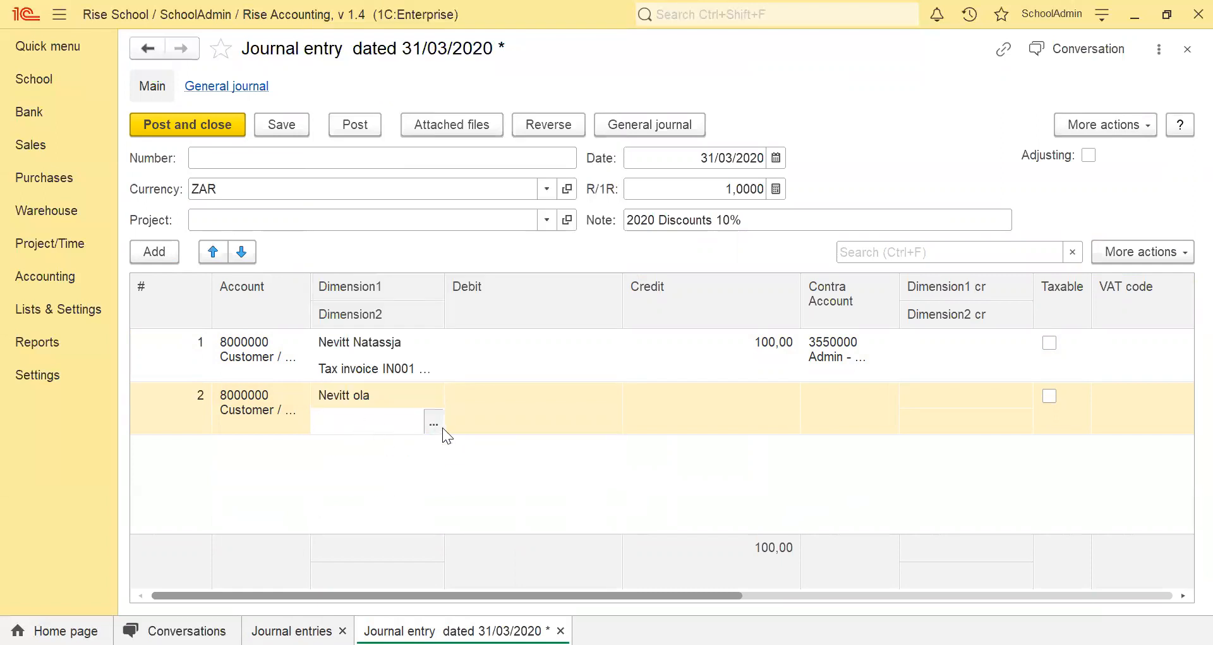
{"action": "left_click", "coordinate": [442, 426]}
{"action": "left_click", "coordinate": [499, 436]}
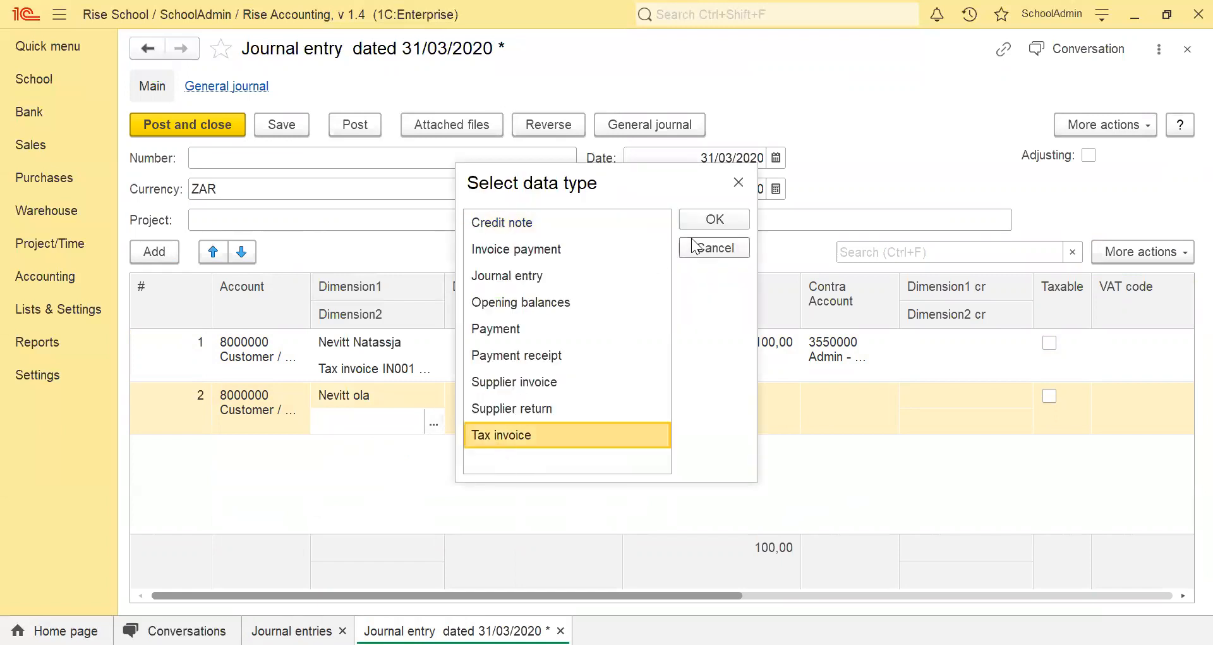
{"action": "left_click", "coordinate": [696, 220]}
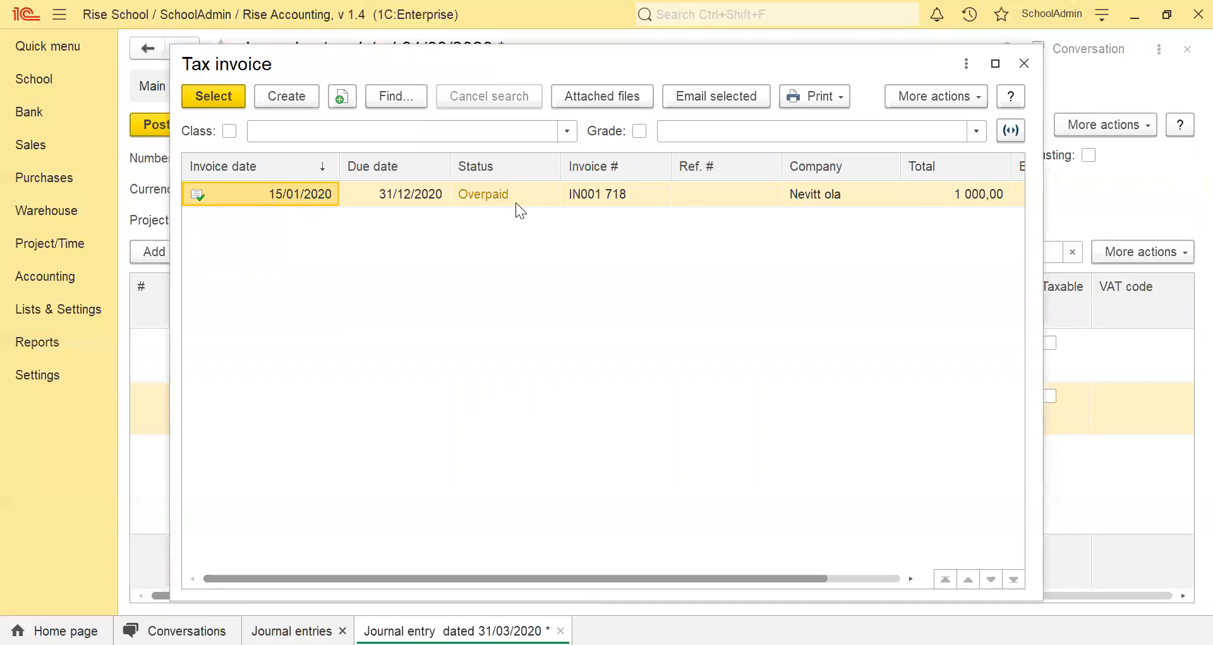
{"action": "double_click", "coordinate": [216, 199]}
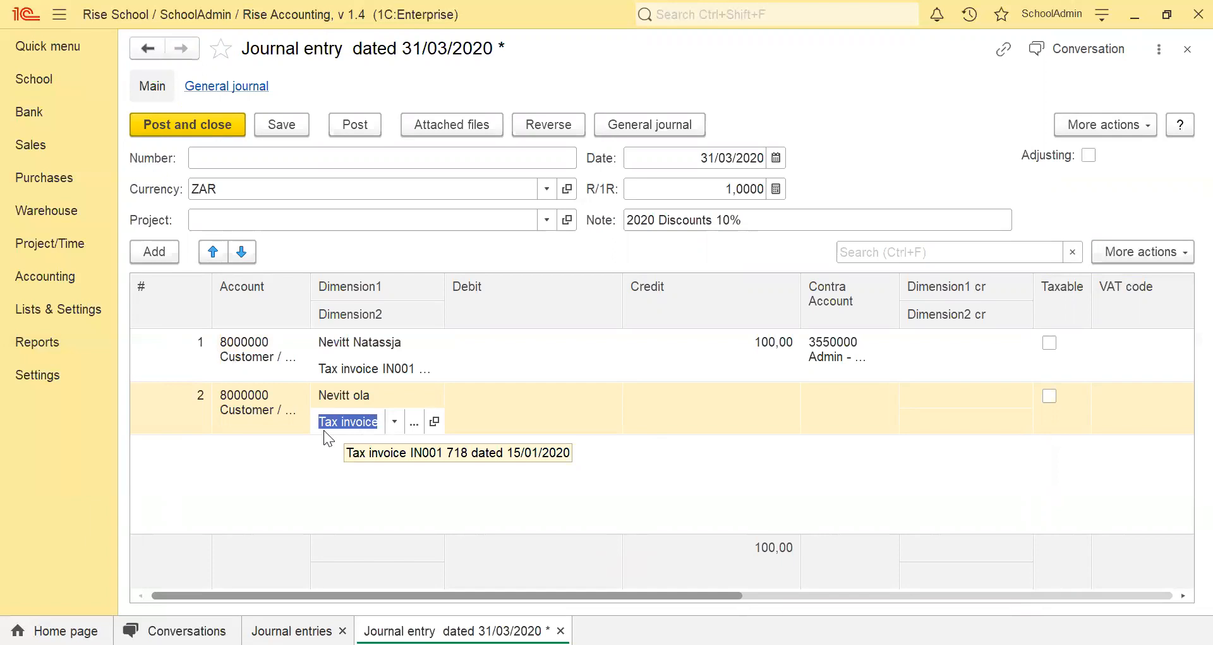
Credit 100 on the second line and set its contra account to Admin - Discount Allowed for Cash (3550000).
{"action": "left_click", "coordinate": [712, 401]}
{"action": "type", "text": "100"}
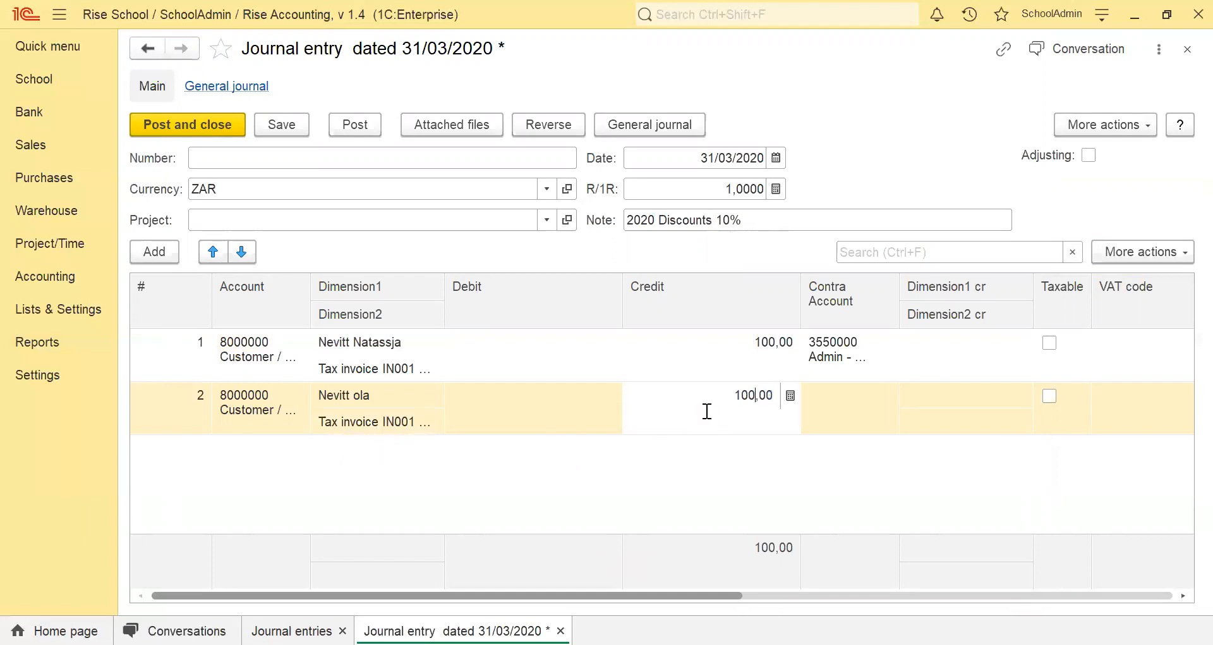
{"action": "left_click", "coordinate": [873, 416]}
{"action": "type", "text": "di"}
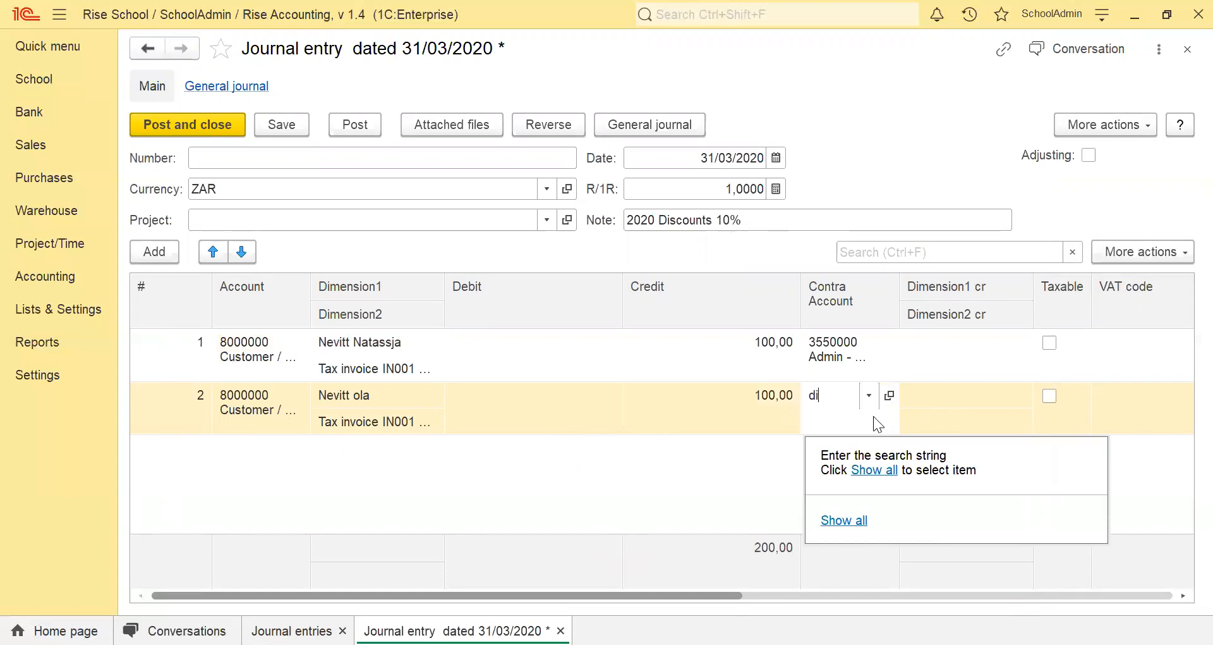
{"action": "type", "text": "sco"}
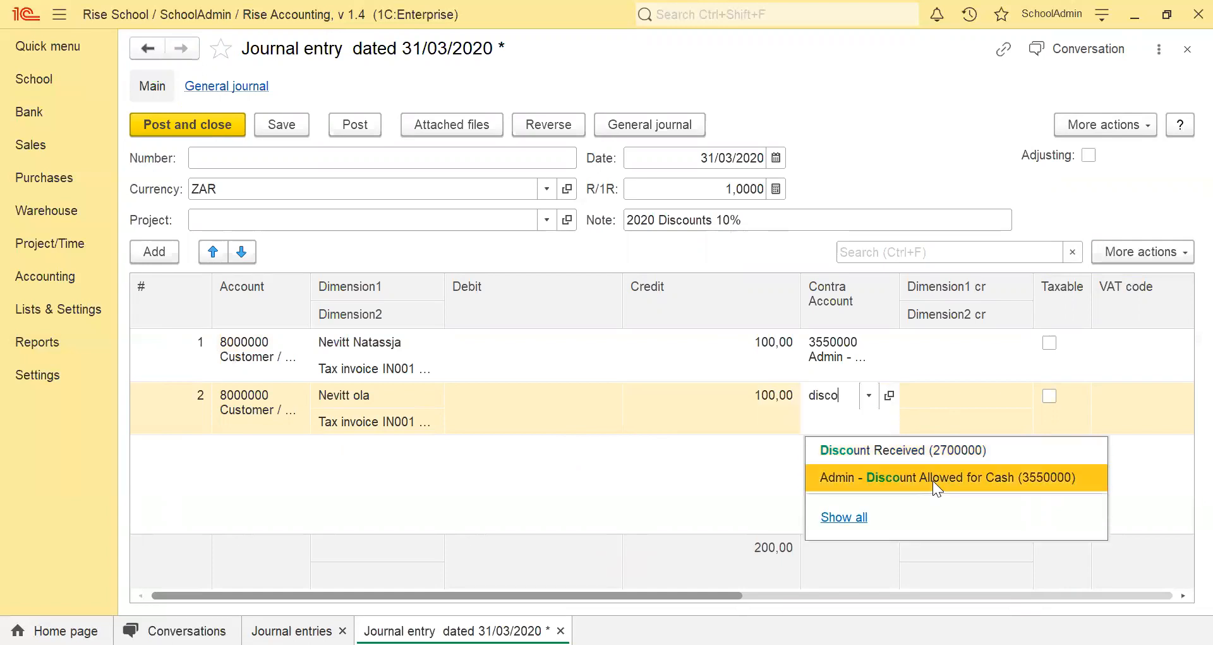
{"action": "left_click", "coordinate": [933, 480]}
Enter "Paid on 1st Jan" as the note on the second discount line.
{"action": "scroll", "coordinate": [548, 596], "scroll_direction": "right", "scroll_amount": 5}
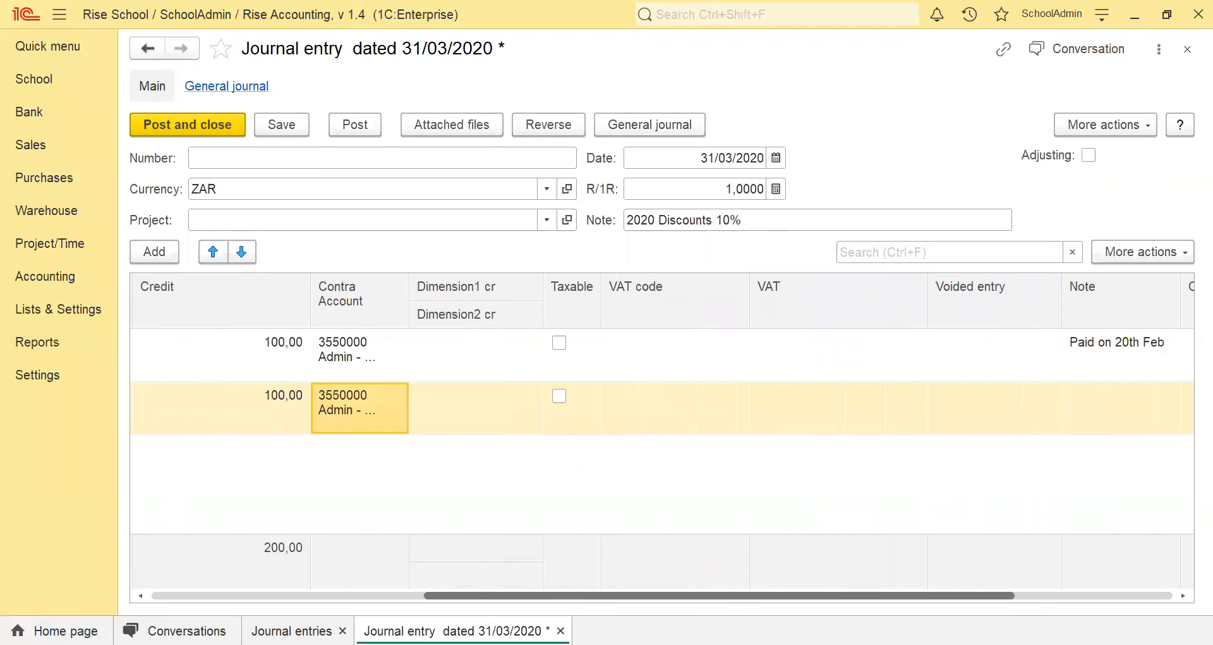
{"action": "left_click", "coordinate": [937, 425]}
{"action": "key", "text": "Tab"}
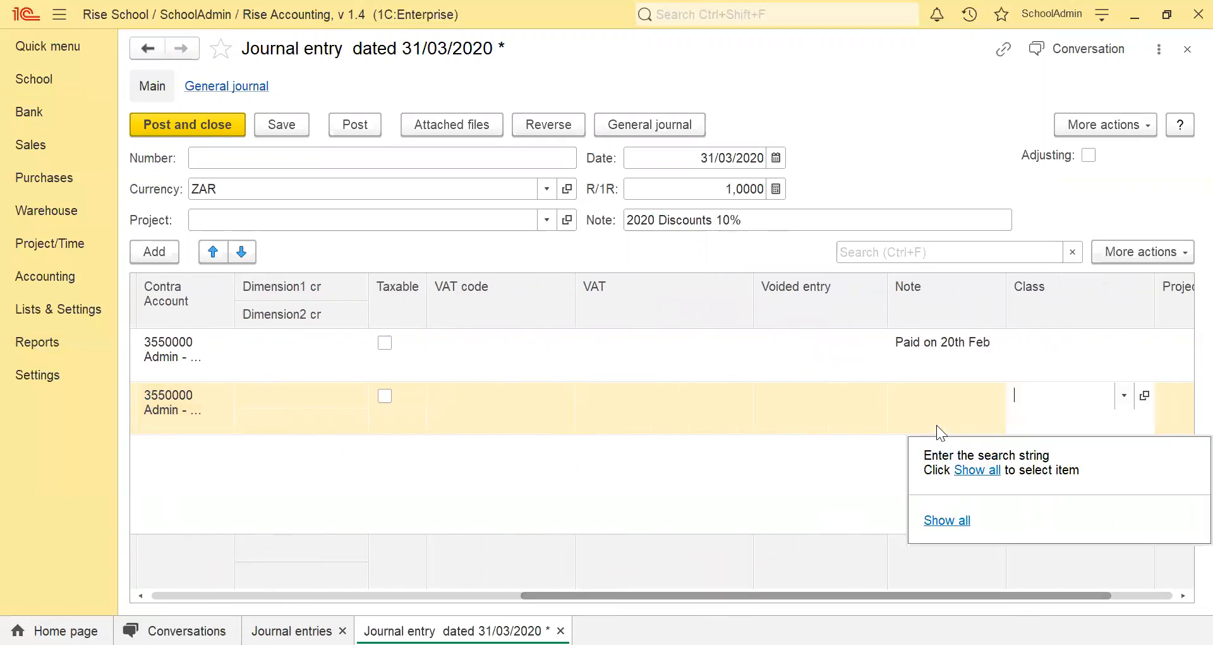
{"action": "left_click", "coordinate": [936, 425]}
{"action": "type", "text": "Paid"}
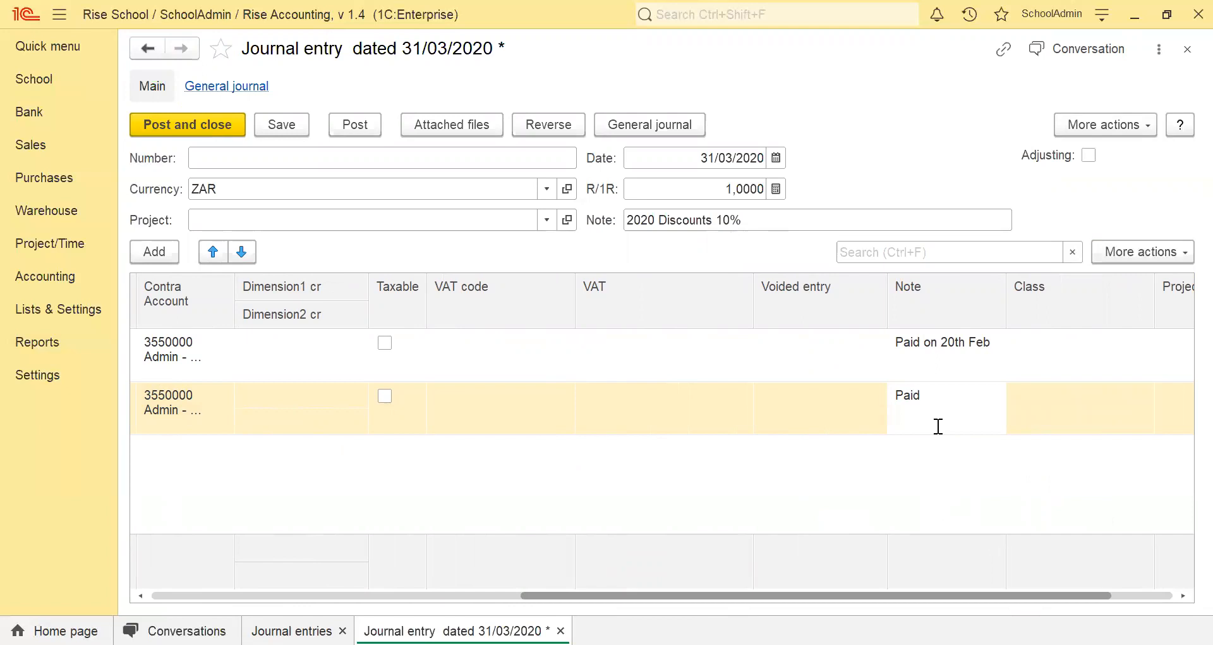
{"action": "type", "text": " on 1st Jan"}
{"action": "left_click", "coordinate": [911, 440]}
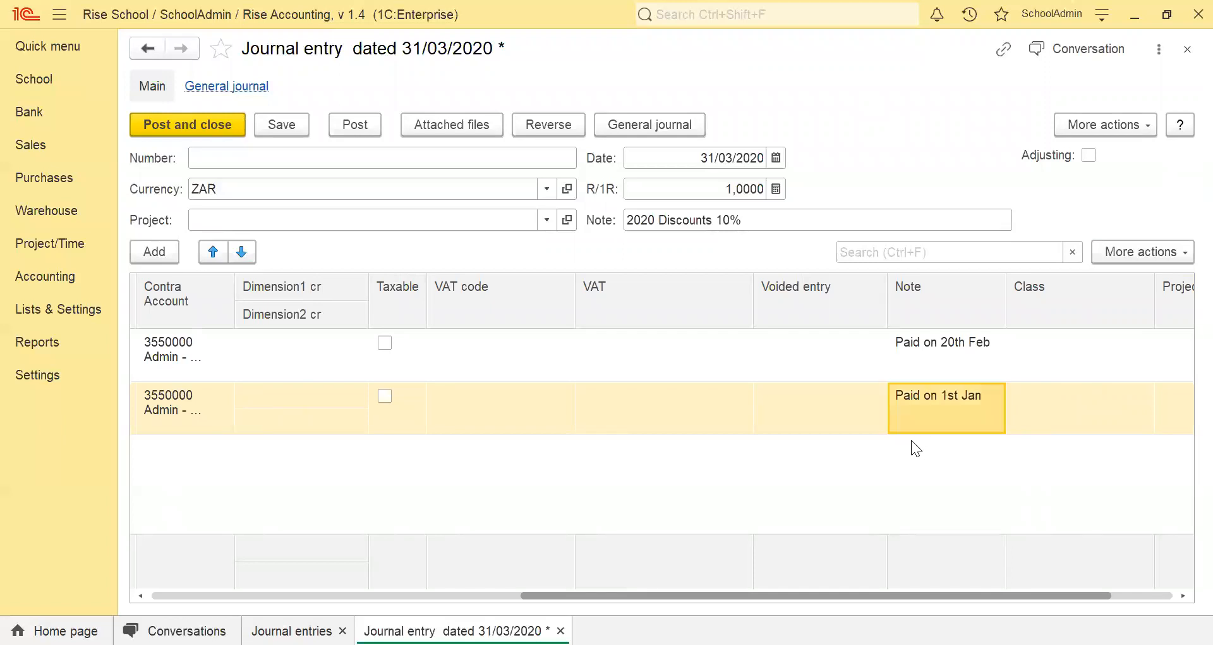
Post the 31/03/2020 discount entry and open its general journal records.
{"action": "left_click_drag", "start_coordinate": [586, 596], "coordinate": [217, 595]}
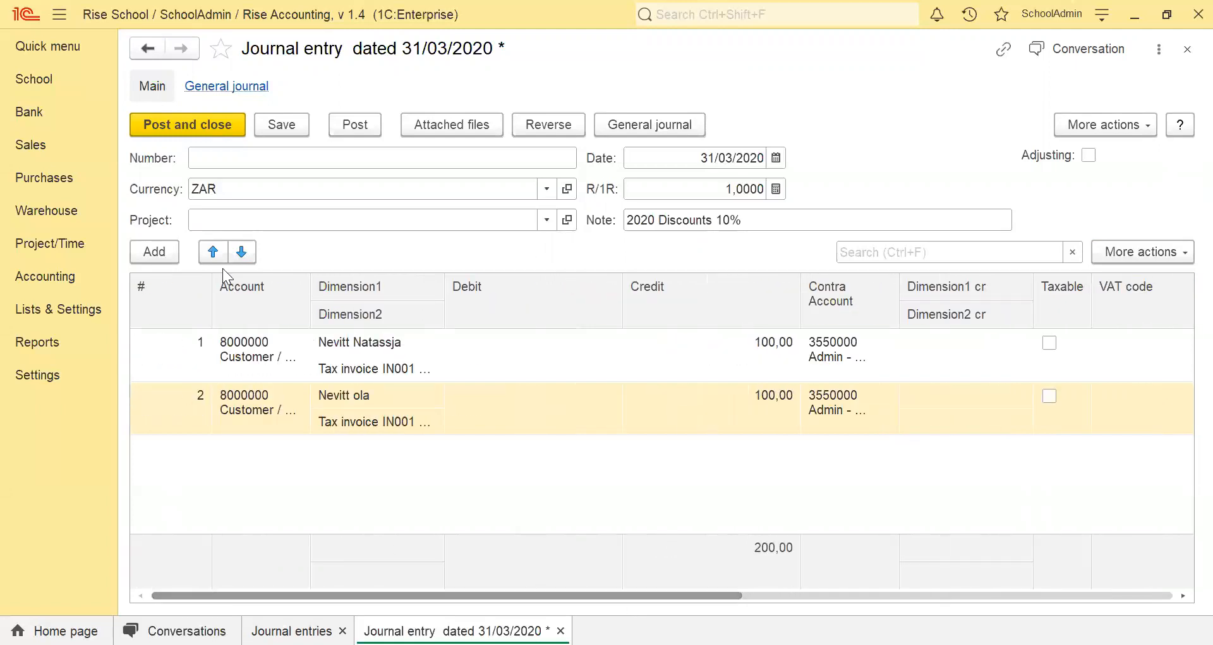
{"action": "left_click", "coordinate": [338, 134]}
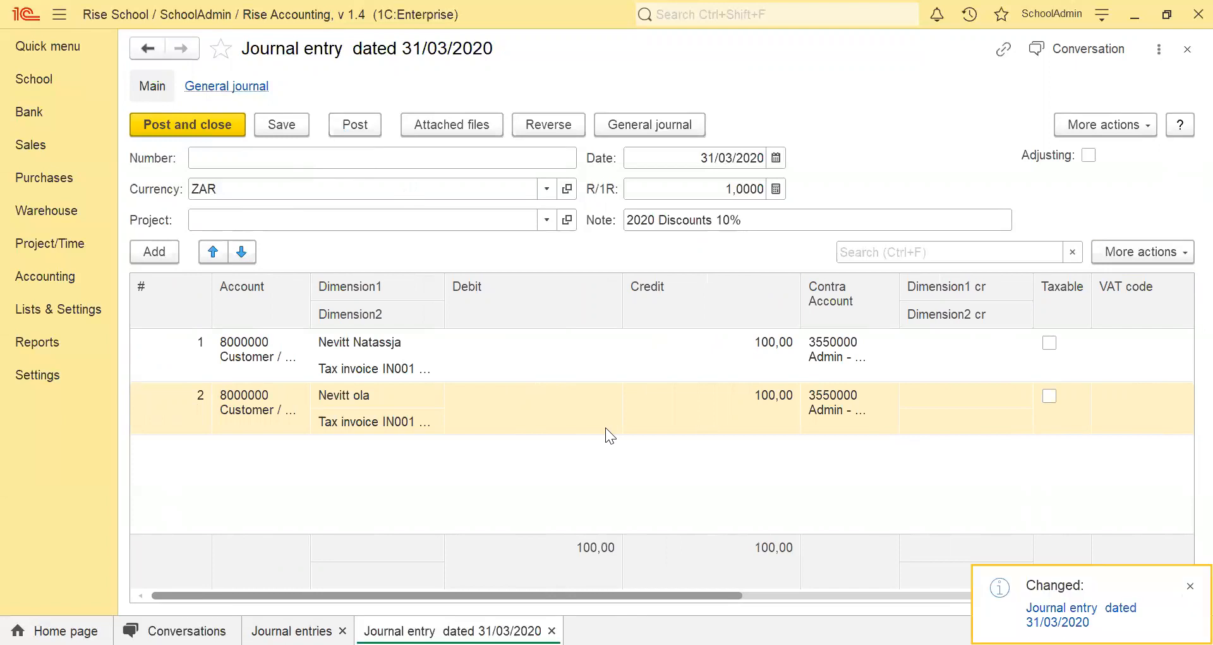
{"action": "left_click", "coordinate": [239, 86]}
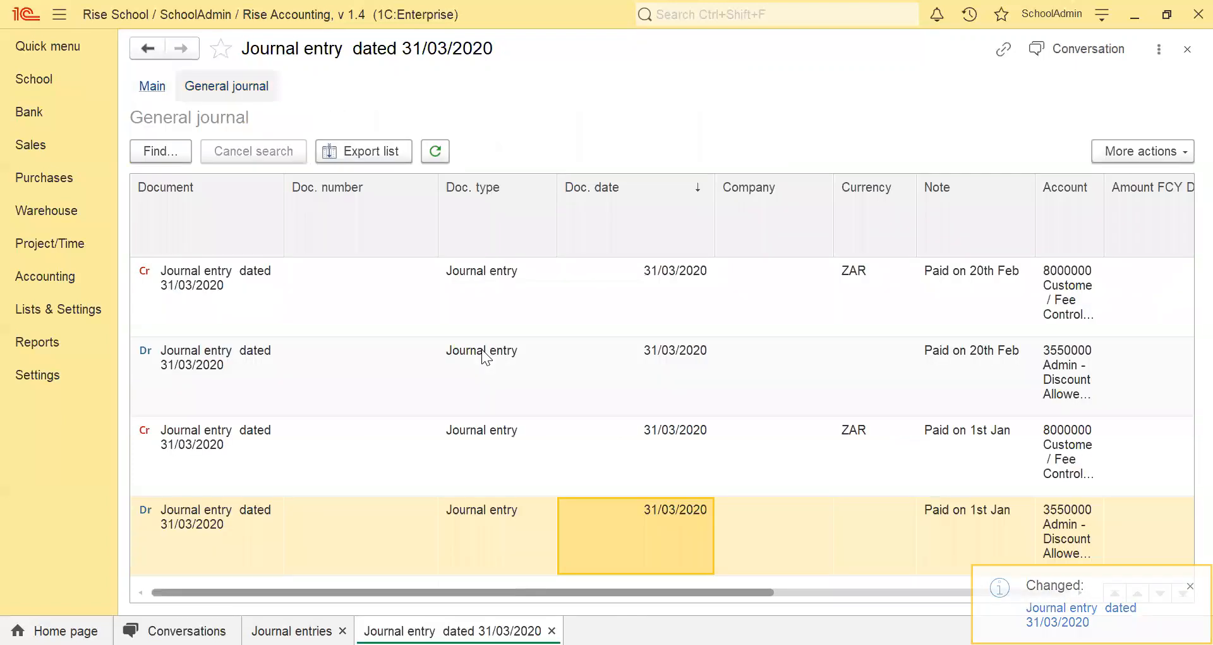
Examine the accounts, debit and credit amounts and student dimensions of the general journal lines, and return to the journal entry.
{"action": "left_click", "coordinate": [199, 304]}
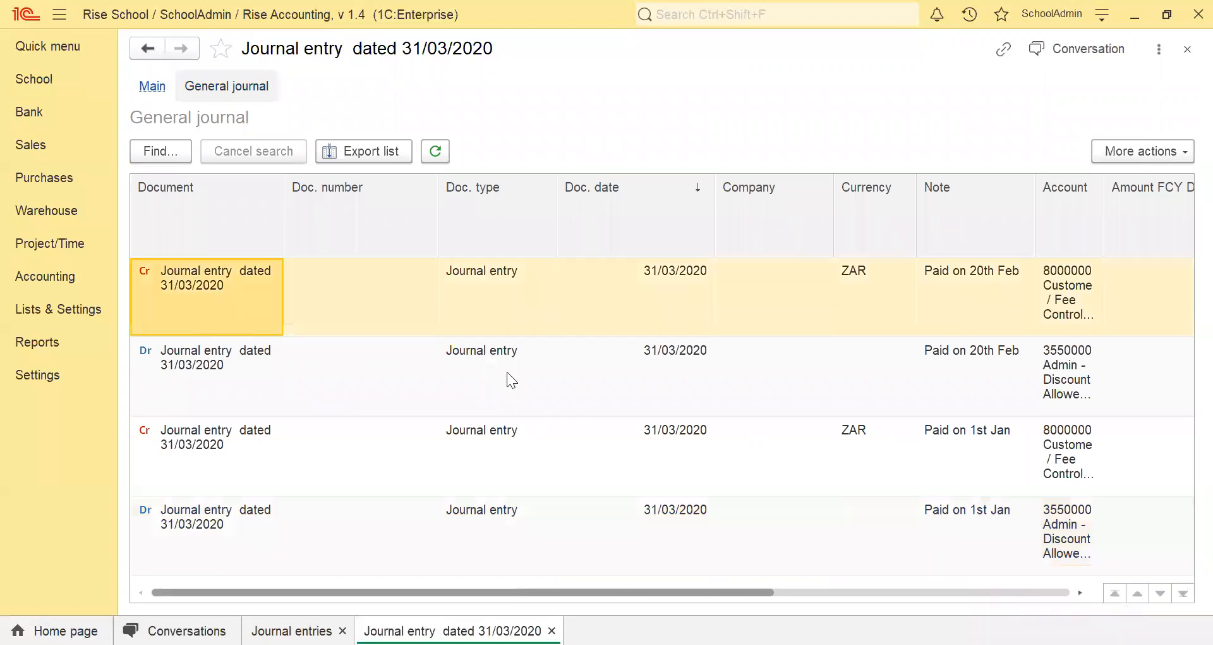
{"action": "left_click", "coordinate": [1068, 306]}
{"action": "left_click_drag", "start_coordinate": [624, 590], "coordinate": [1019, 605]}
{"action": "left_click", "coordinate": [1013, 307]}
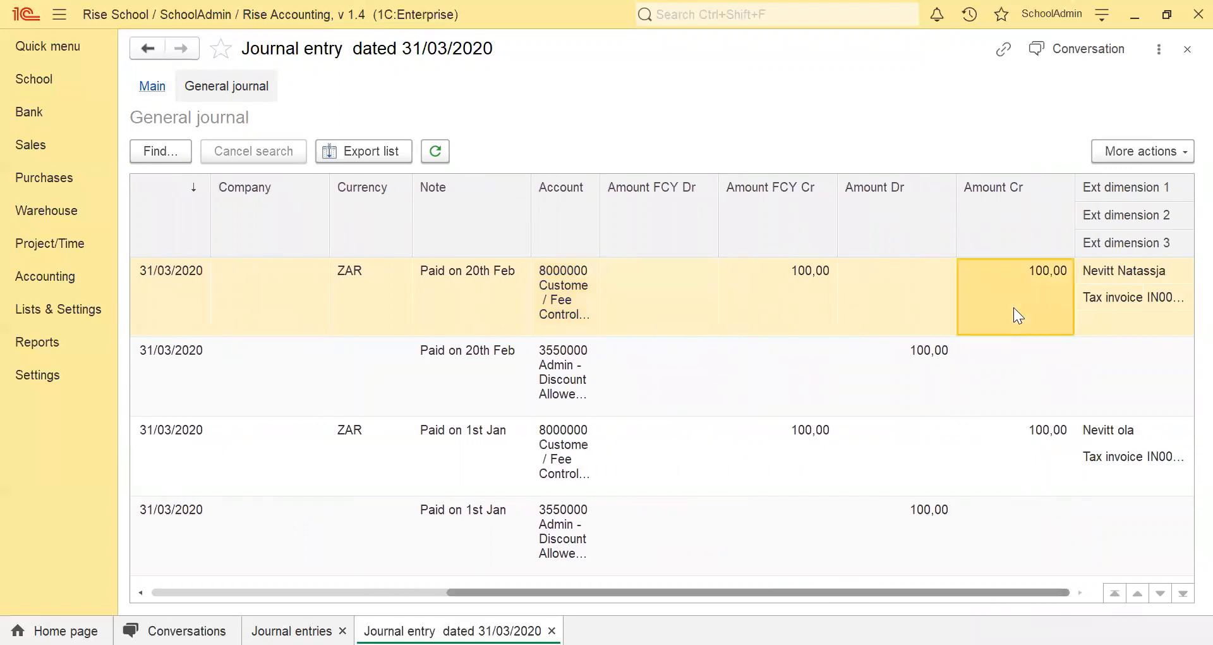
{"action": "left_click_drag", "start_coordinate": [775, 592], "coordinate": [420, 594]}
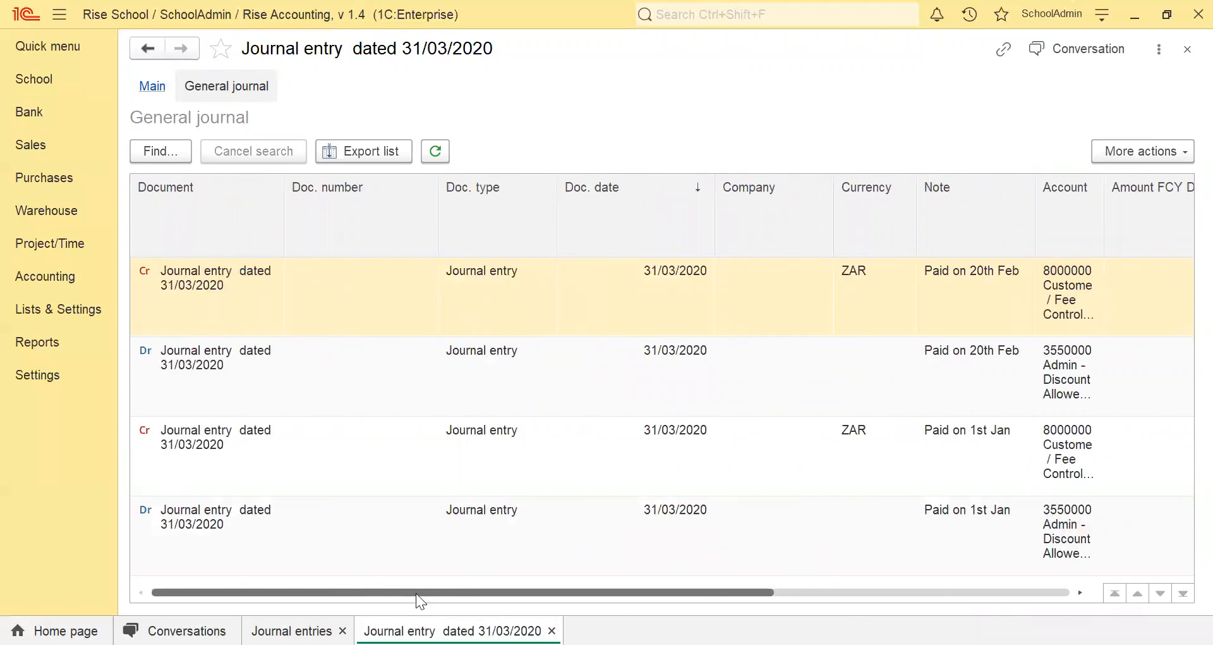
{"action": "left_click", "coordinate": [200, 361]}
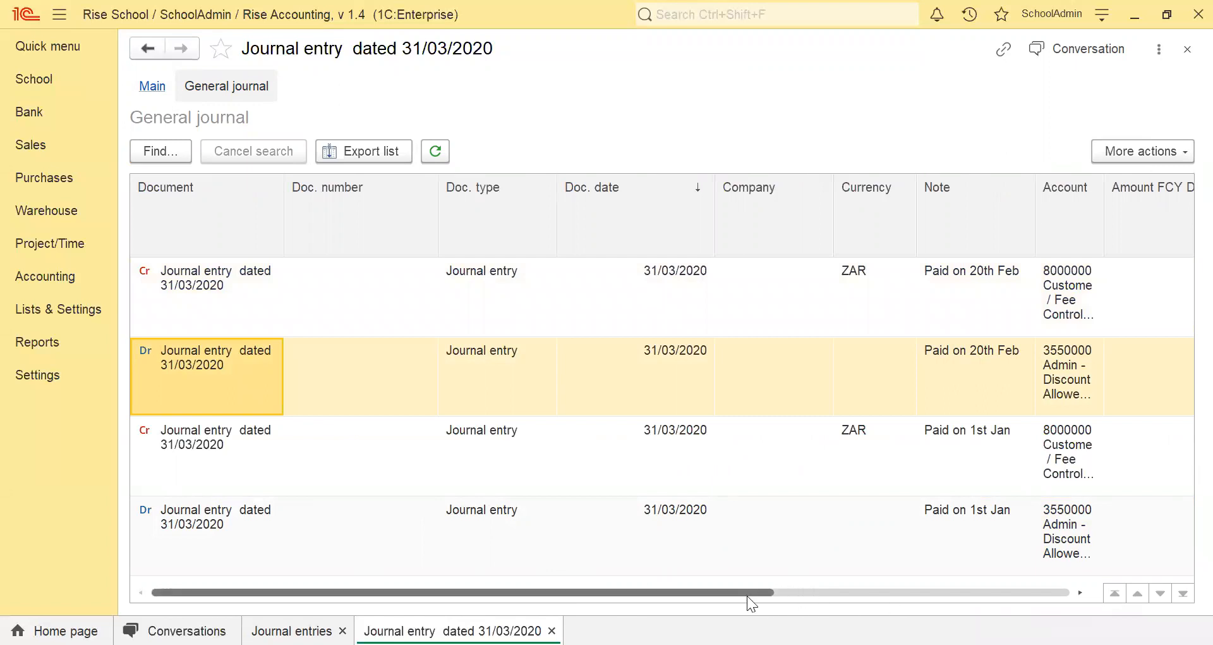
{"action": "left_click_drag", "start_coordinate": [748, 596], "coordinate": [1024, 598]}
{"action": "left_click", "coordinate": [956, 381]}
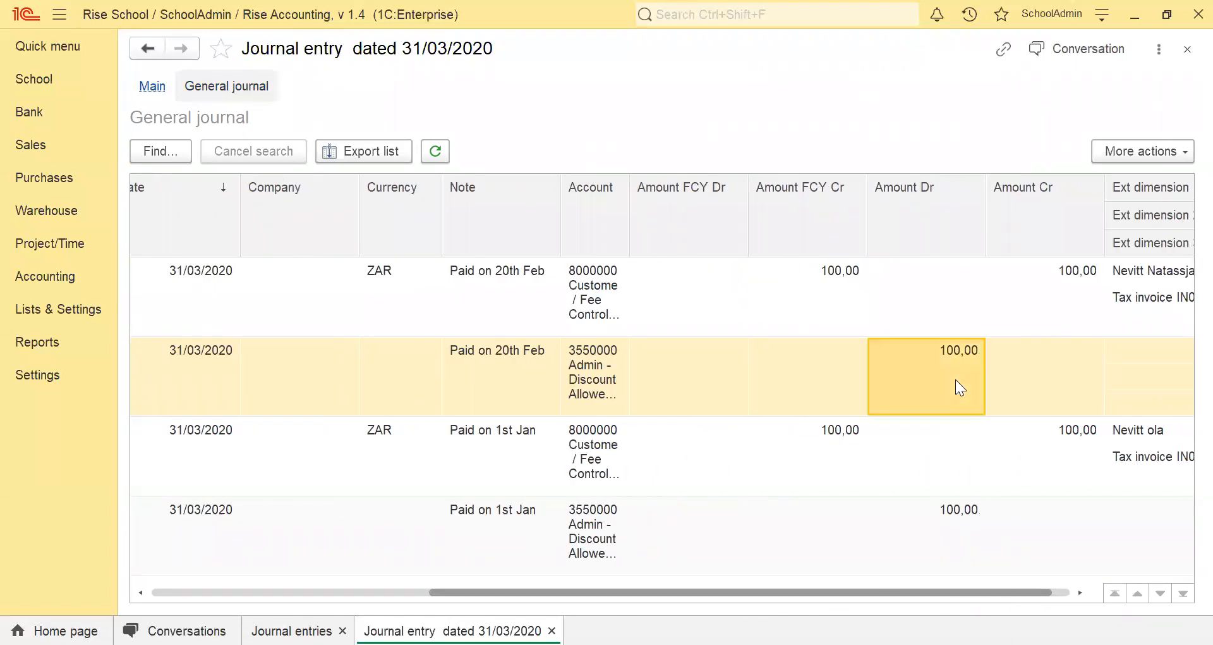
{"action": "left_click_drag", "start_coordinate": [628, 592], "coordinate": [266, 584]}
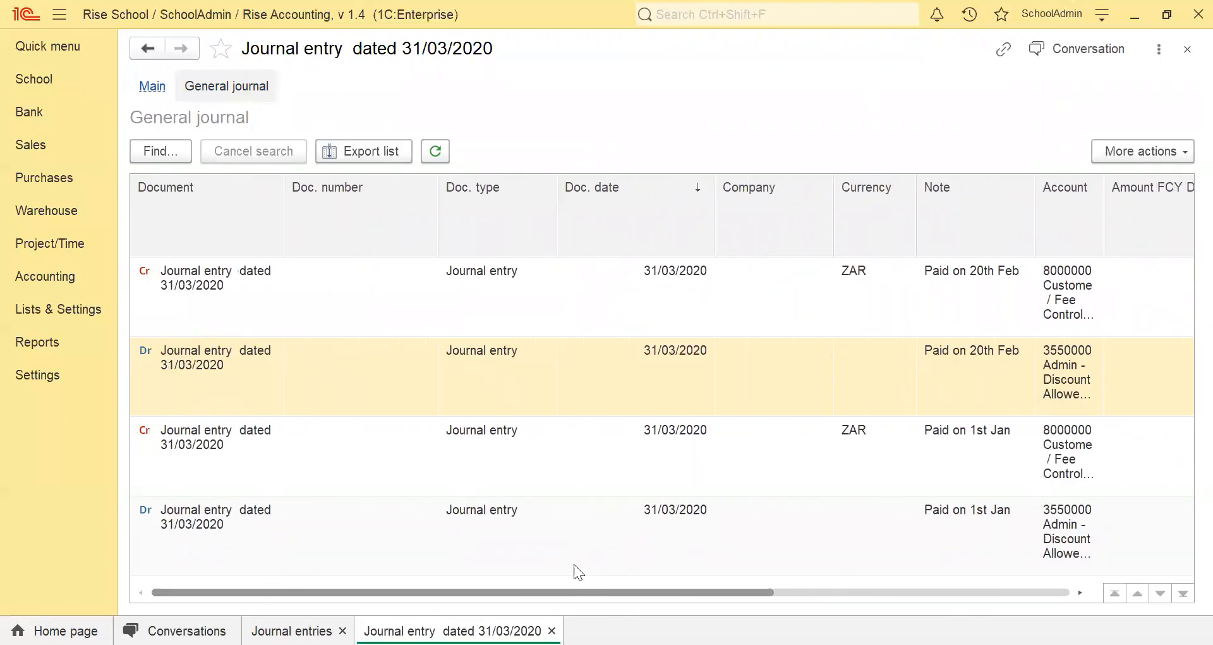
{"action": "left_click_drag", "start_coordinate": [733, 594], "coordinate": [1124, 576]}
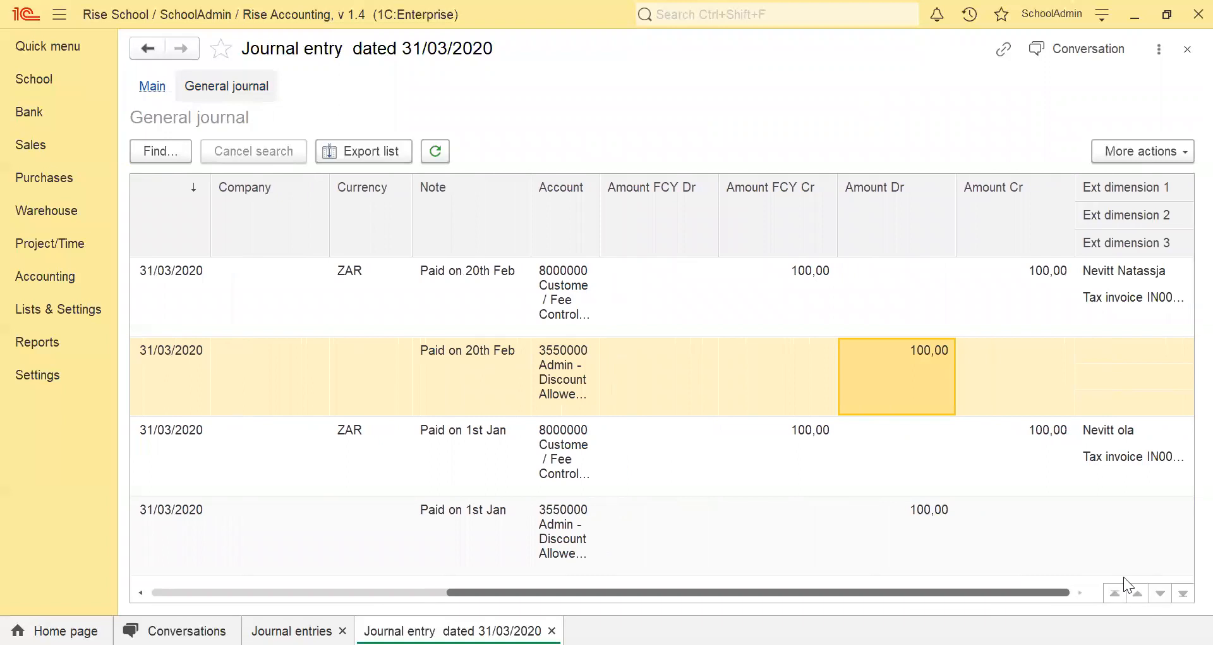
{"action": "double_click", "coordinate": [1106, 268]}
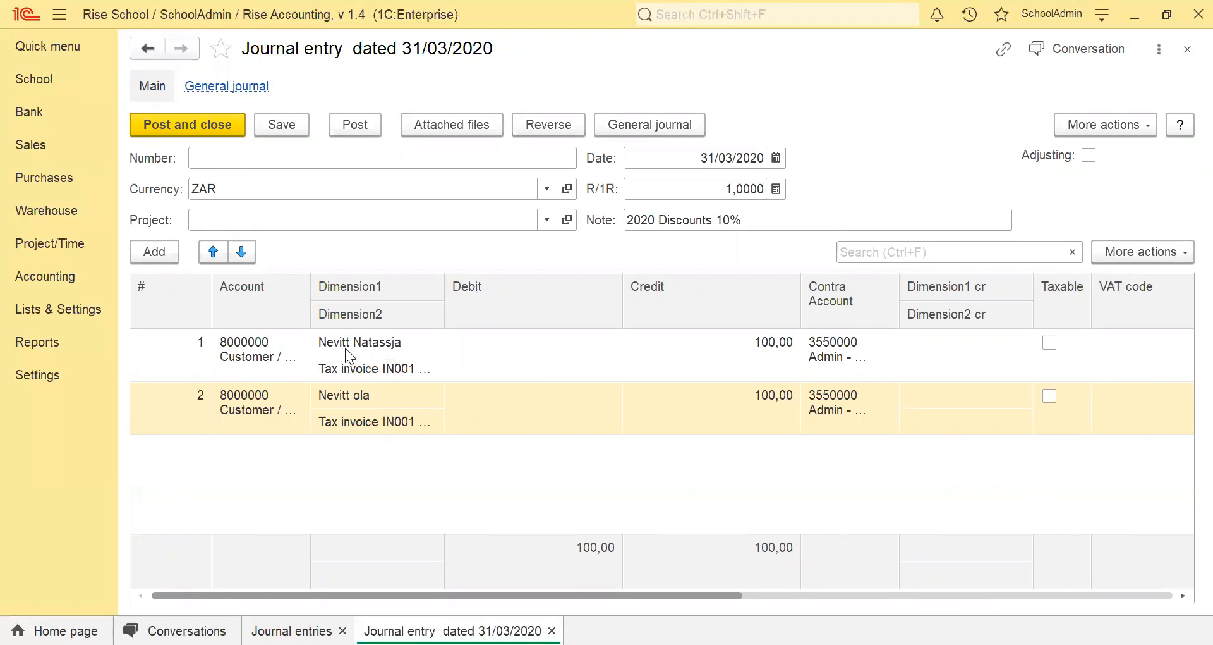
Search the school's student list for the first discounted student by first name and open that student's record.
{"action": "left_click", "coordinate": [51, 81]}
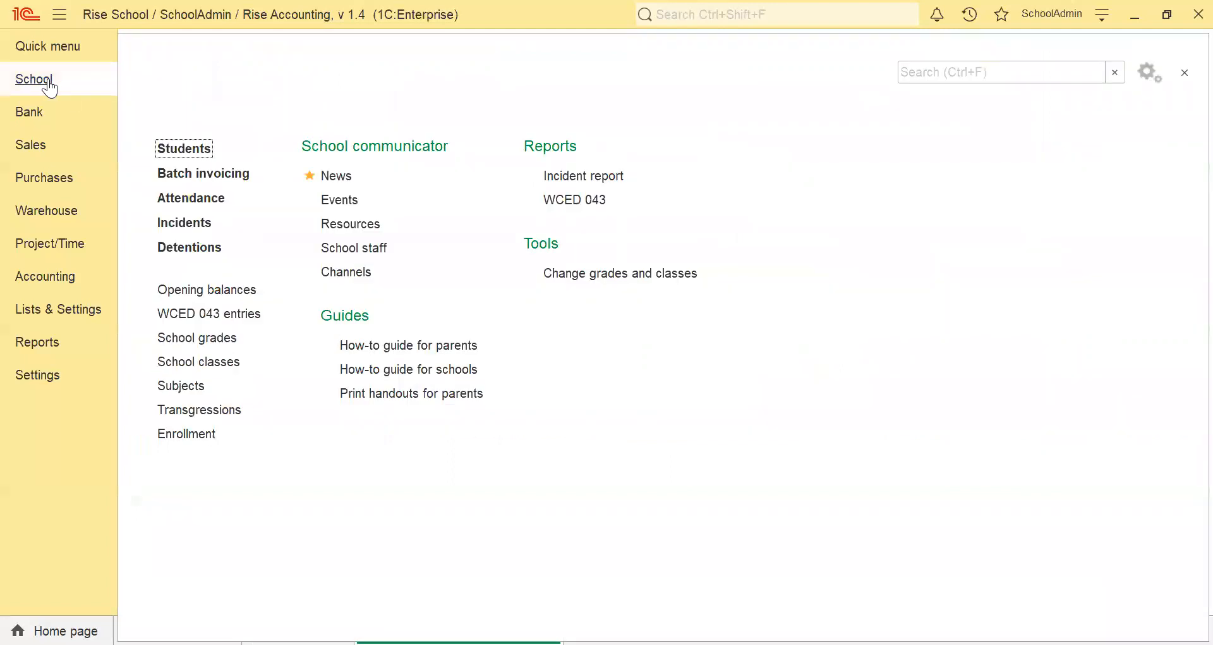
{"action": "left_click", "coordinate": [184, 150]}
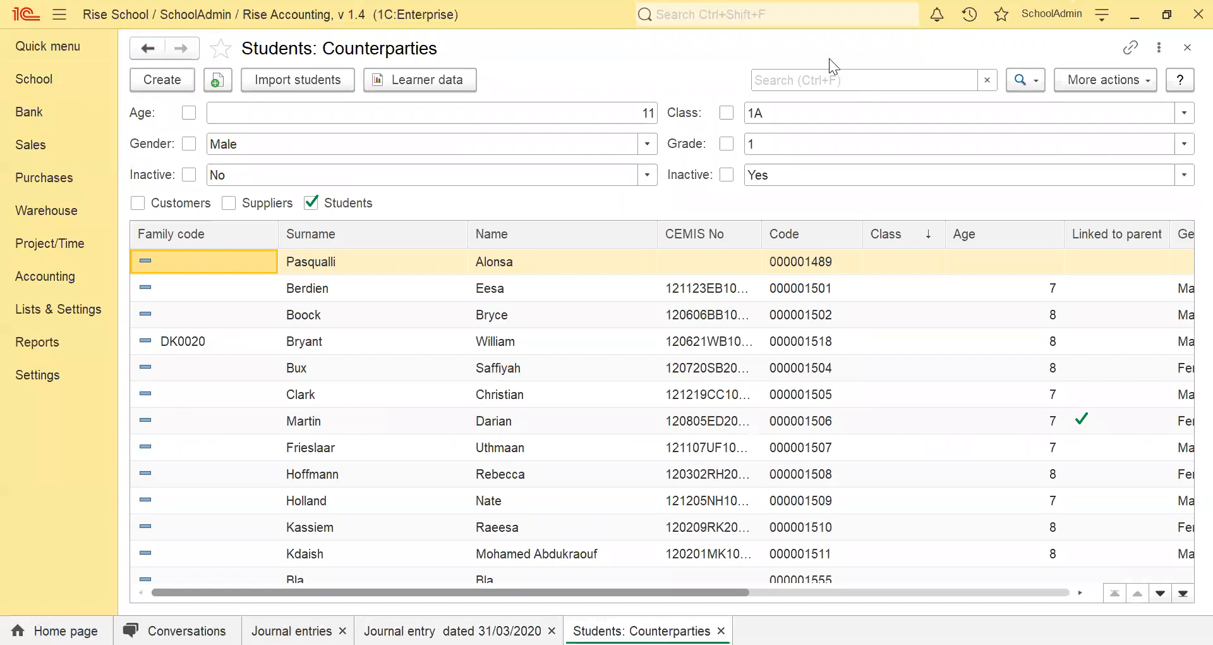
{"action": "left_click", "coordinate": [803, 80]}
{"action": "type", "text": "natassja"}
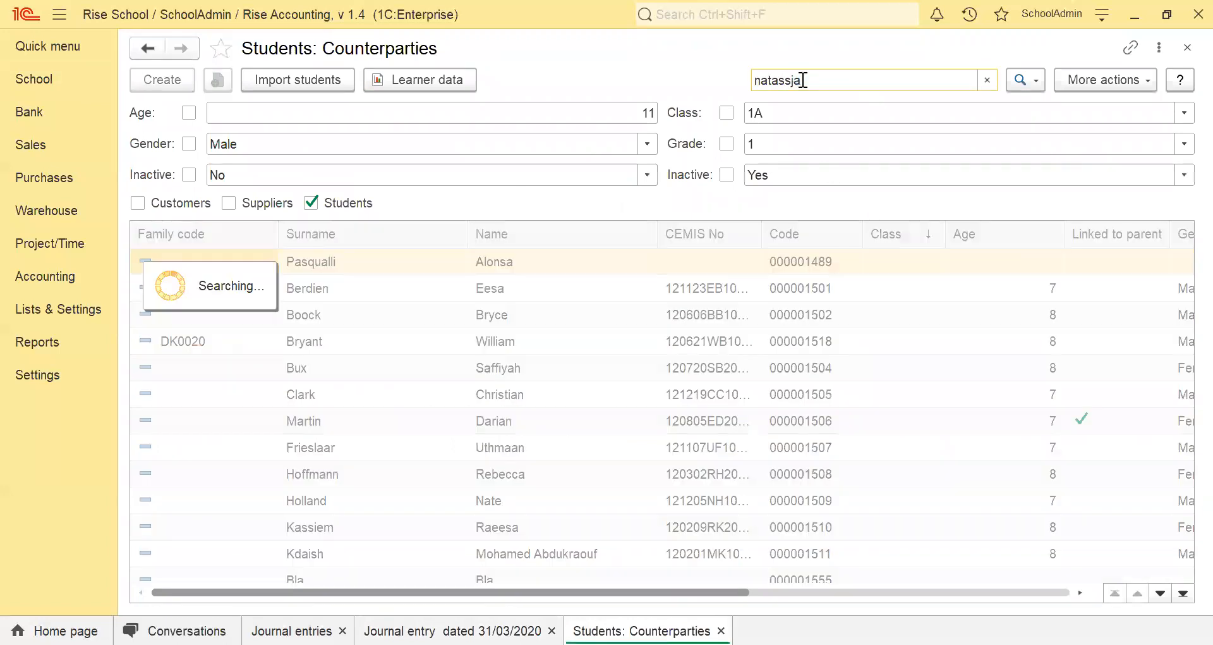
{"action": "double_click", "coordinate": [347, 274]}
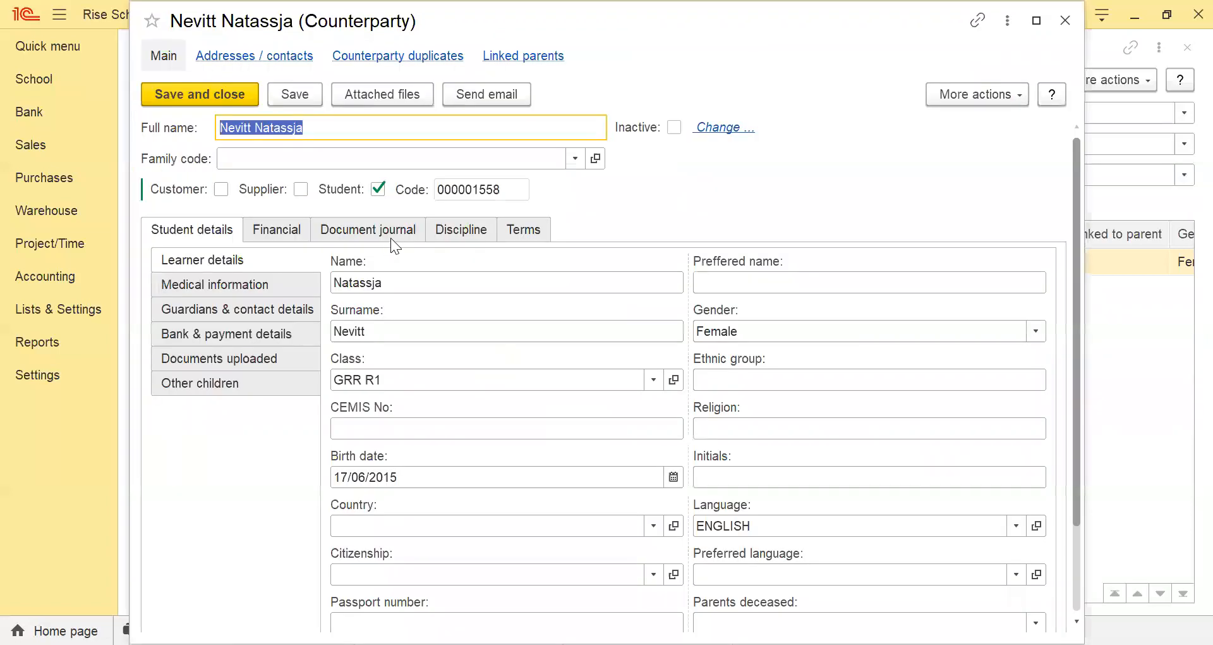
Review the student's document journal, comparing the totals and balances of the tax invoice and the 31/03/2020 journal entry.
{"action": "left_click", "coordinate": [383, 233]}
{"action": "scroll", "coordinate": [598, 450], "scroll_direction": "down", "scroll_amount": 2}
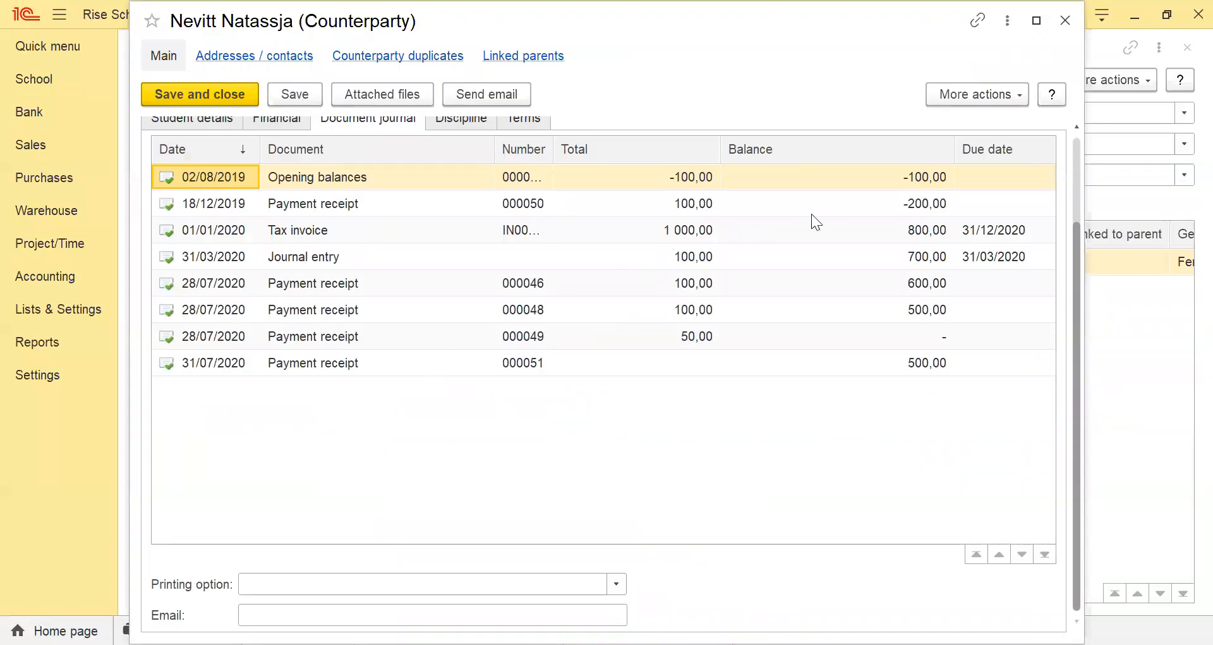
{"action": "left_click", "coordinate": [377, 233]}
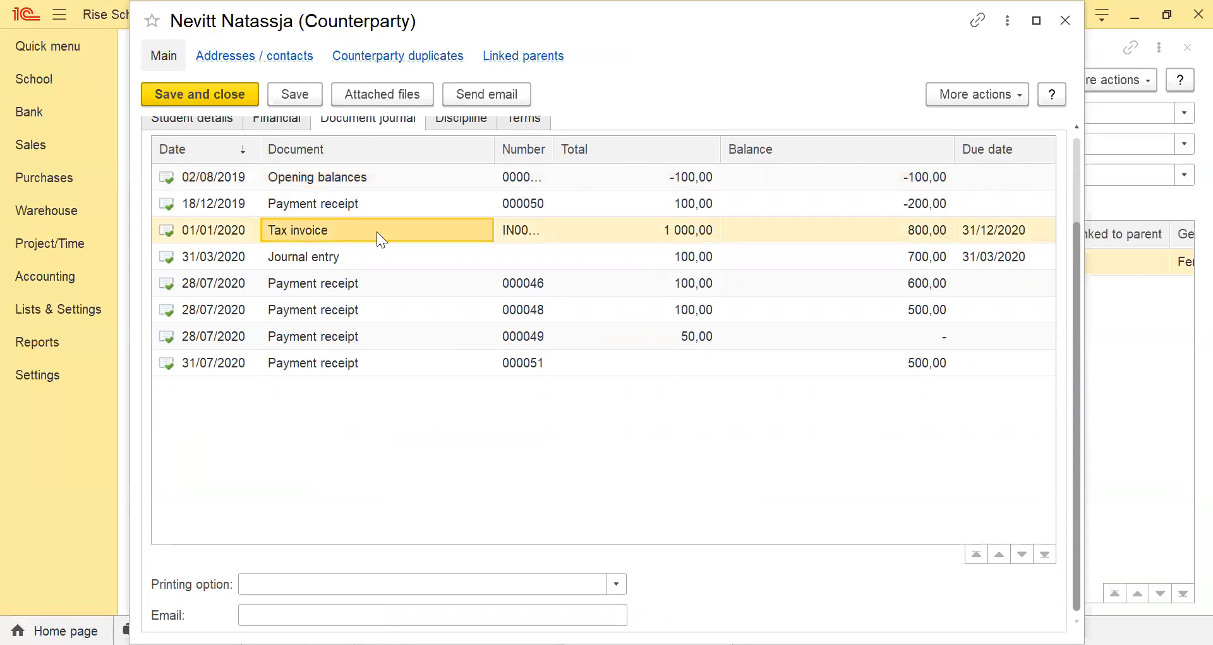
{"action": "left_click", "coordinate": [659, 227]}
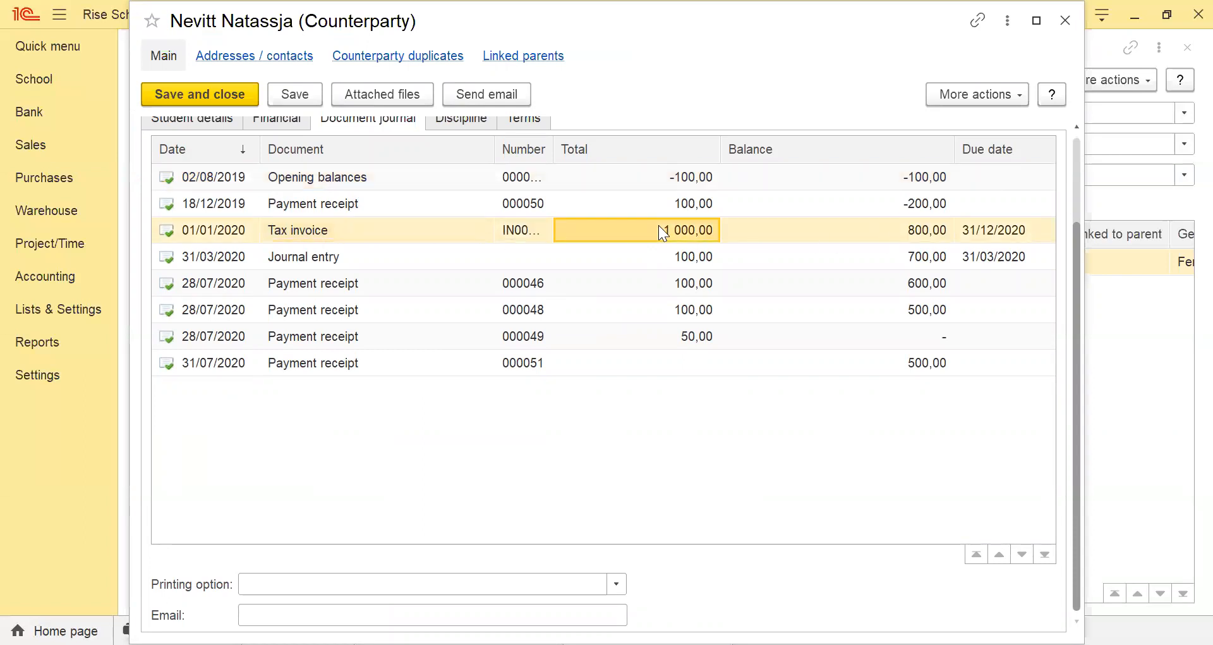
{"action": "left_click", "coordinate": [703, 265]}
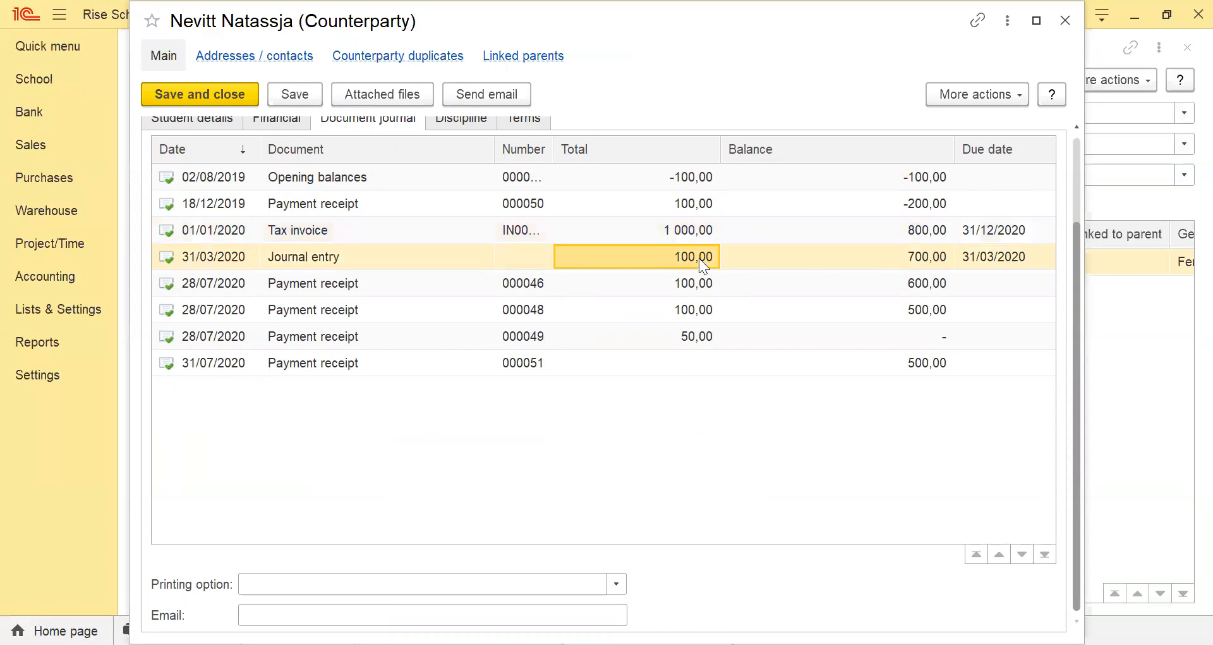
{"action": "left_click", "coordinate": [934, 235]}
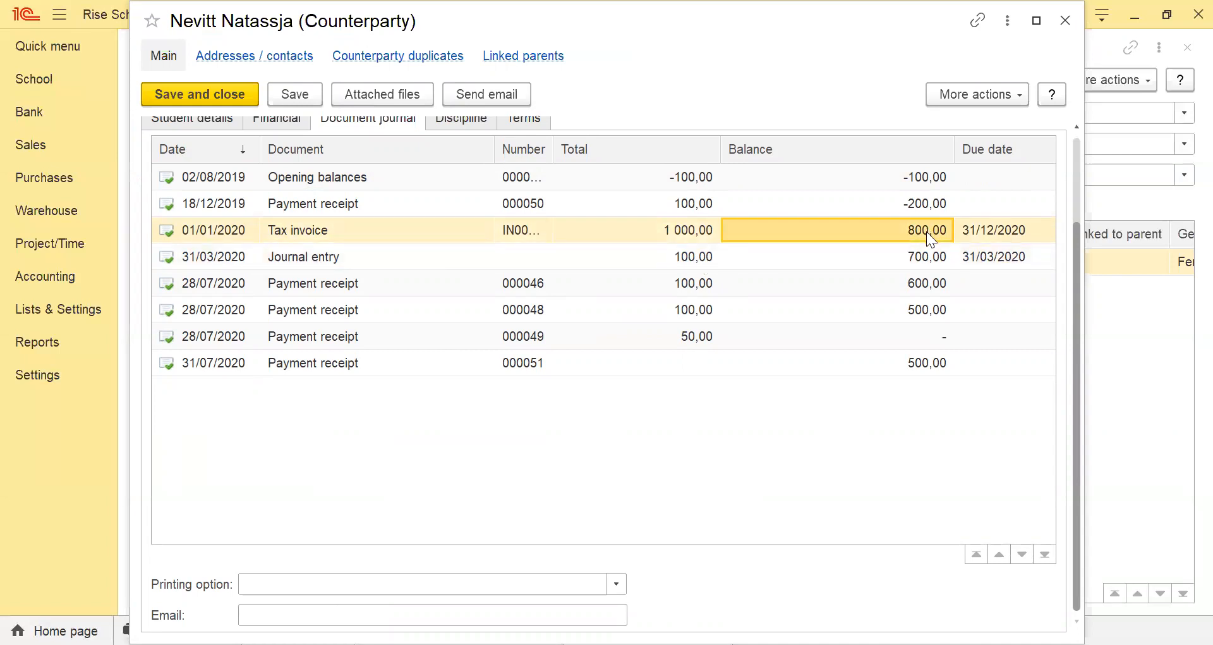
Check the total and balance of the 31/03/2020 journal entry in the student's document journal, and close the student's record and the student list.
{"action": "left_click", "coordinate": [683, 264]}
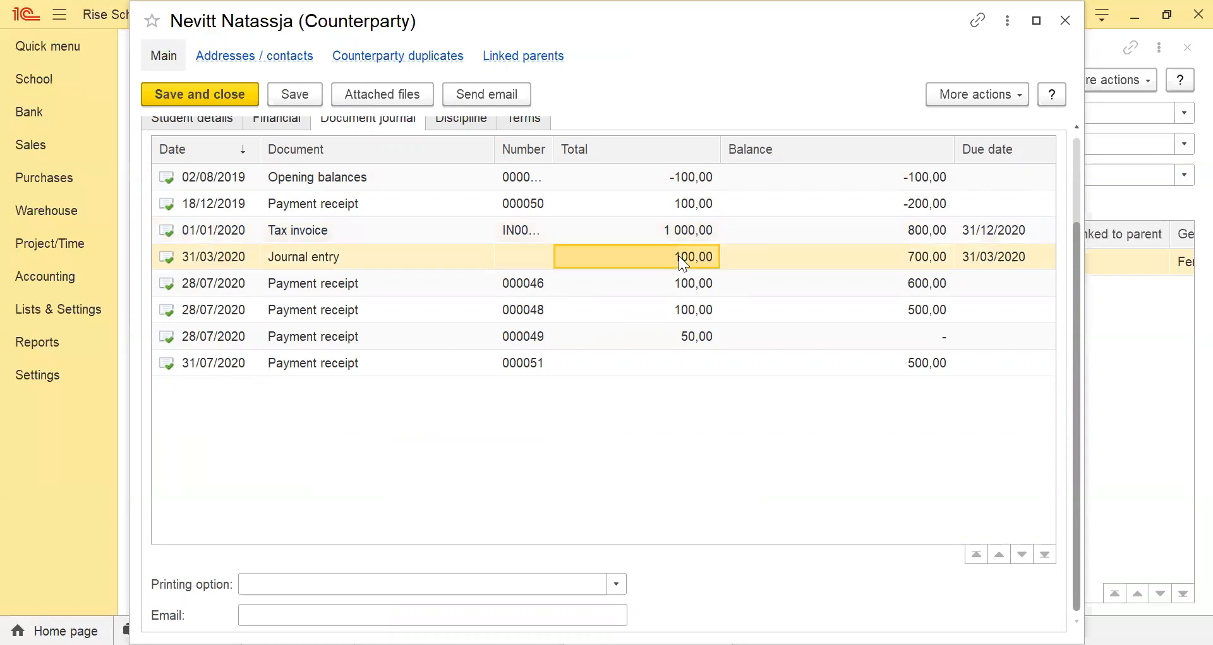
{"action": "left_click", "coordinate": [918, 262]}
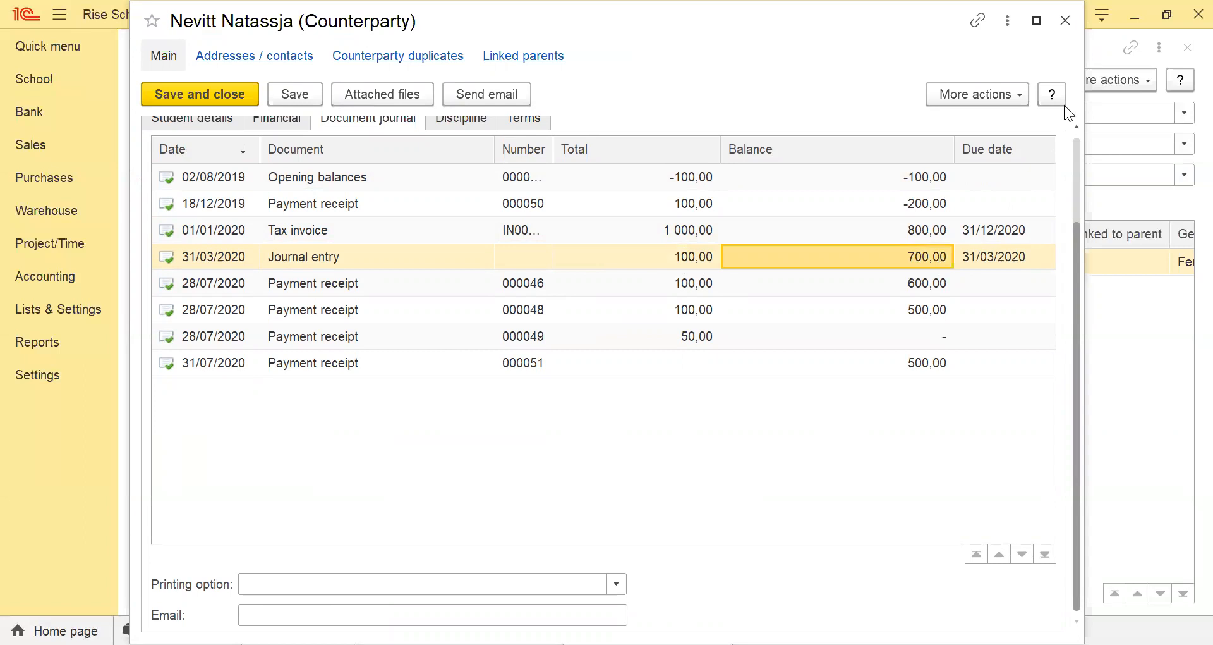
{"action": "left_click", "coordinate": [1065, 21]}
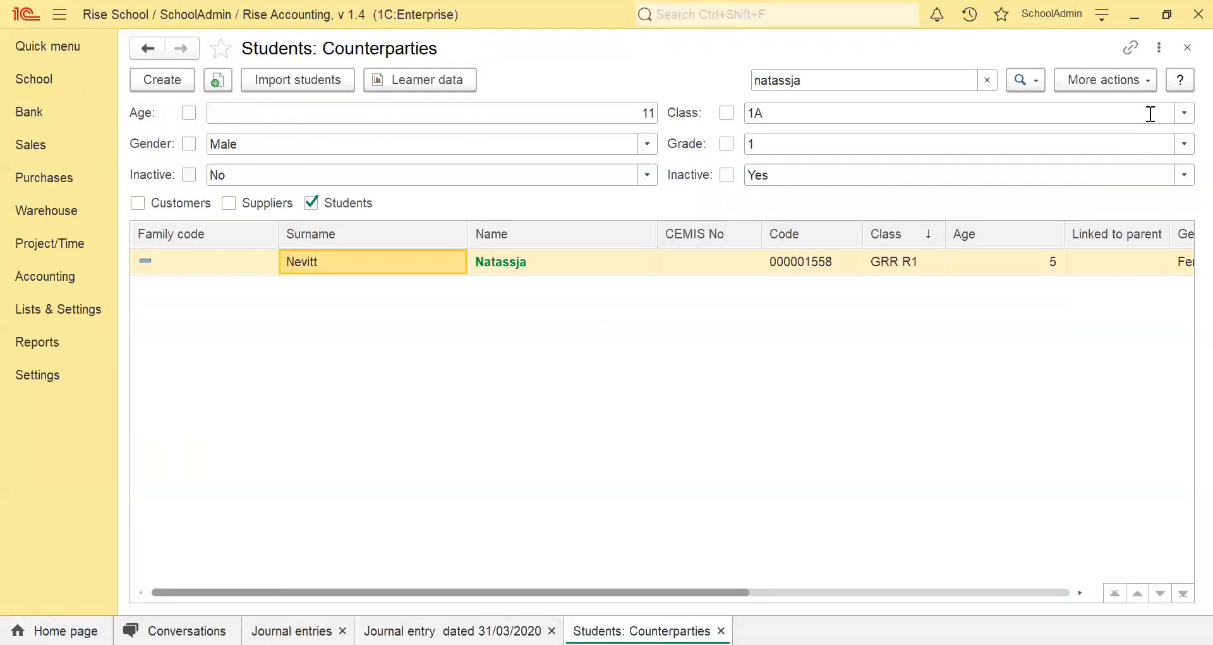
{"action": "left_click", "coordinate": [1186, 49]}
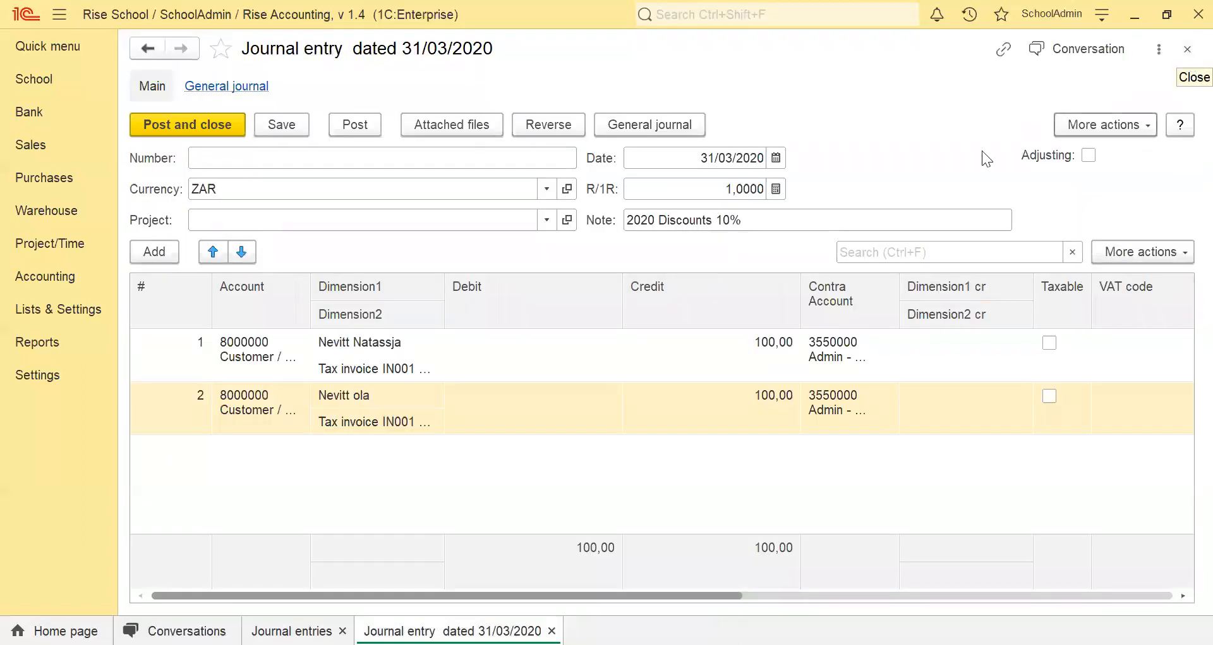
Close the 31/03/2020 discount entry, review the 31/12/2019 closing balance entry and return to the list of journal entries.
{"action": "left_click", "coordinate": [1188, 48]}
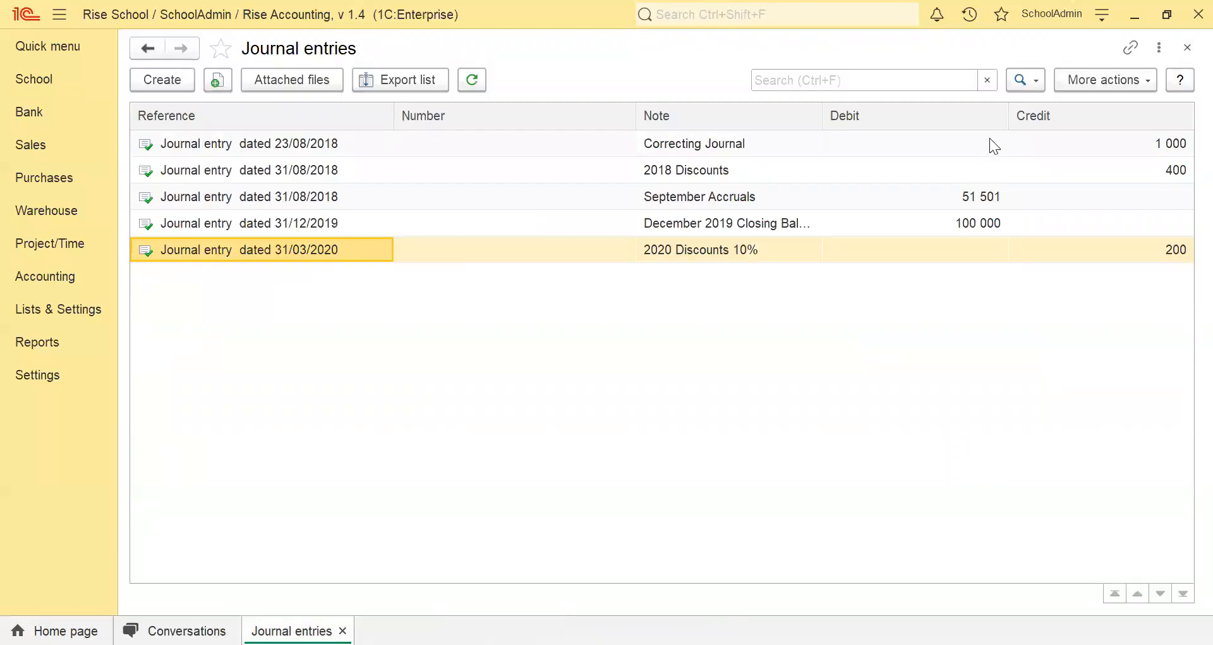
{"action": "double_click", "coordinate": [731, 229]}
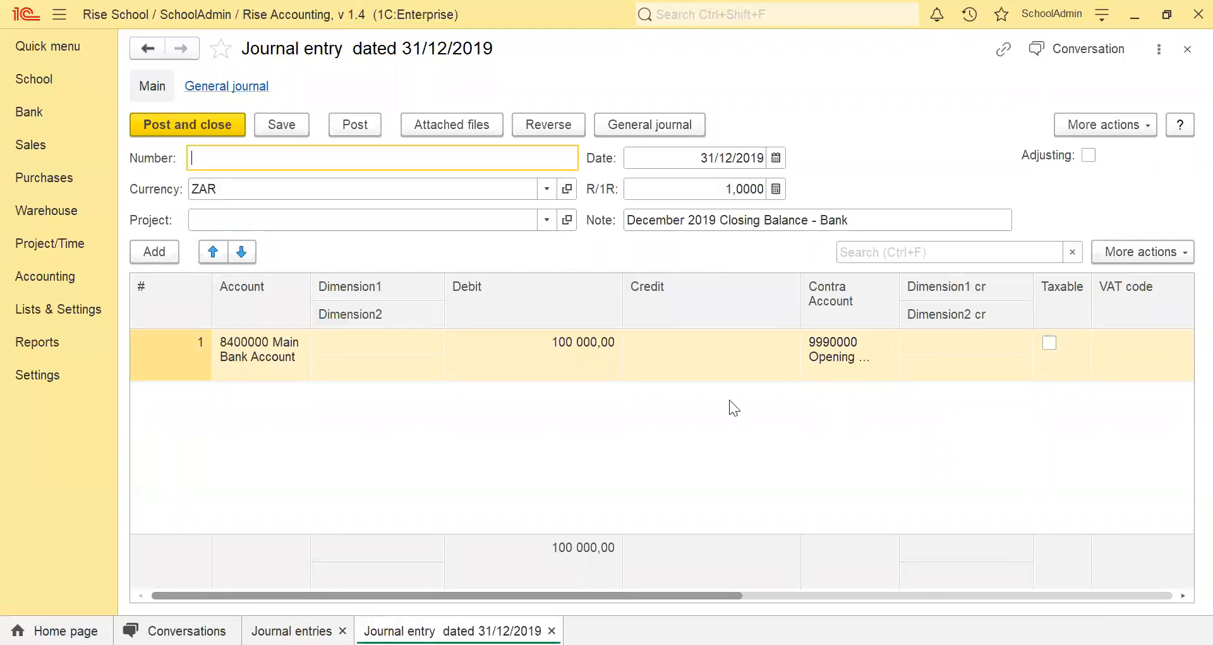
{"action": "left_click", "coordinate": [1187, 49]}
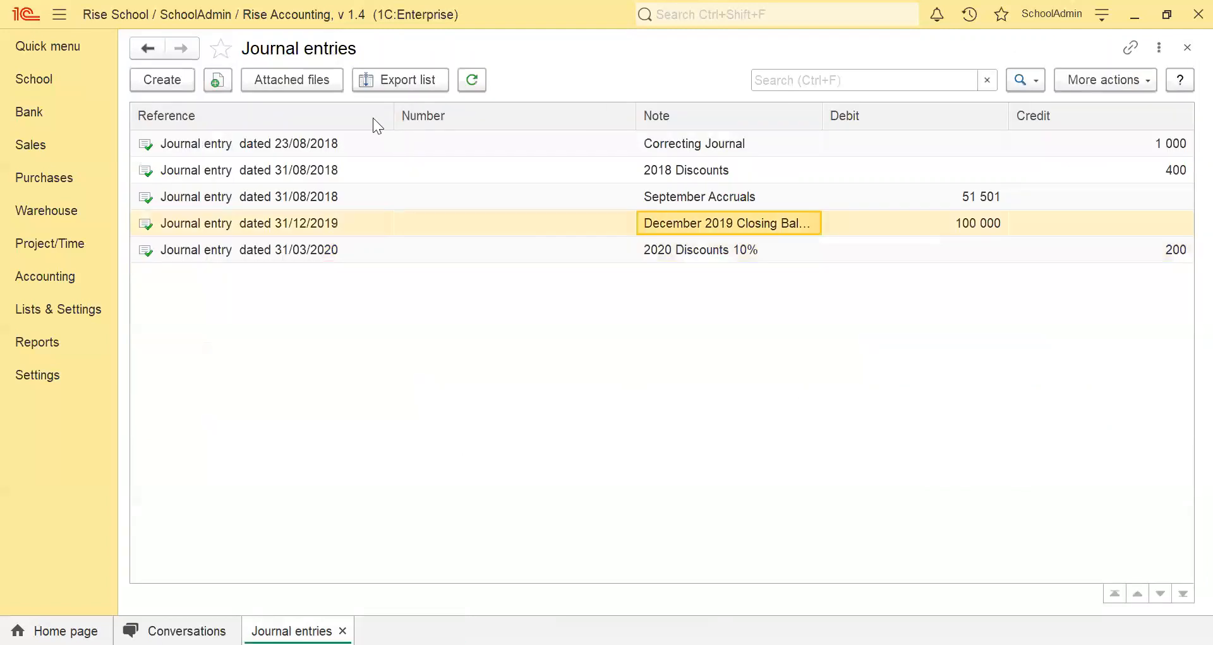
Create a new journal entry and date it 06/02/2020.
{"action": "left_click", "coordinate": [147, 80]}
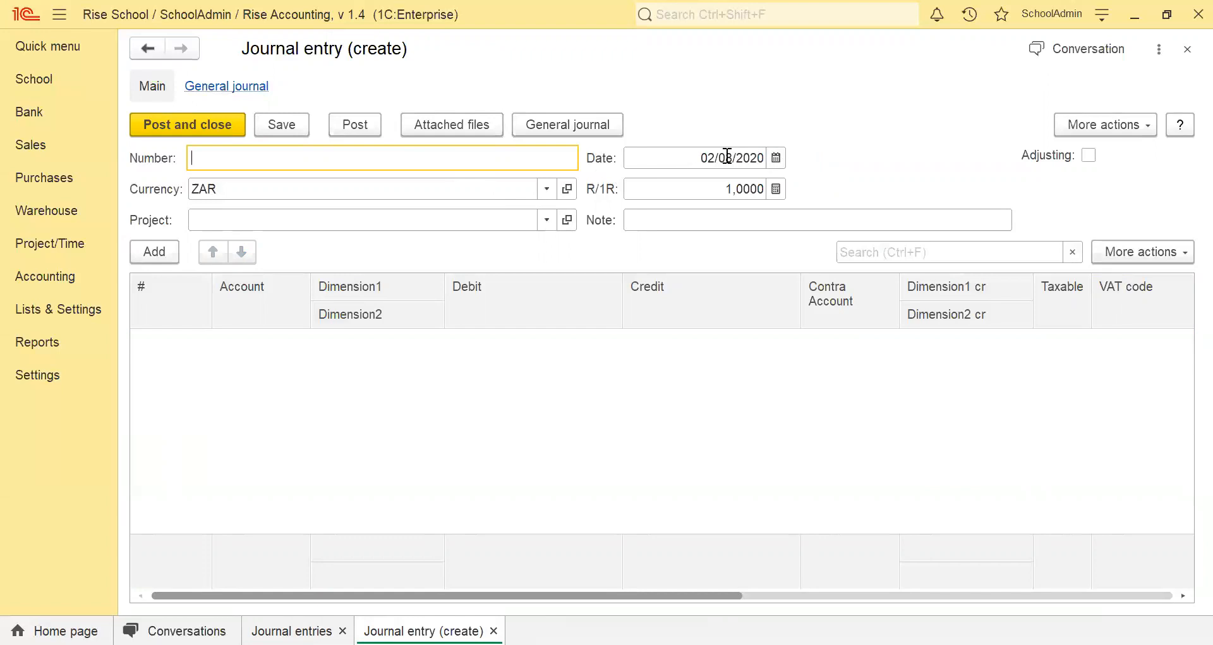
{"action": "left_click", "coordinate": [776, 157]}
{"action": "left_click", "coordinate": [750, 309]}
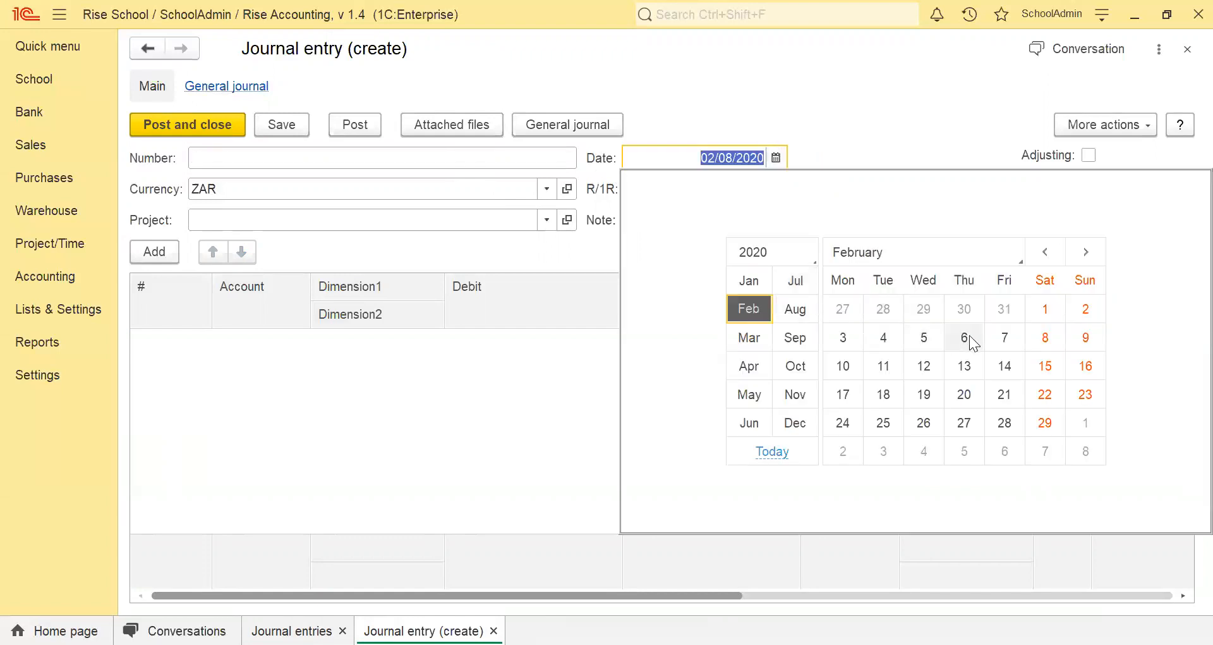
{"action": "left_click", "coordinate": [948, 342]}
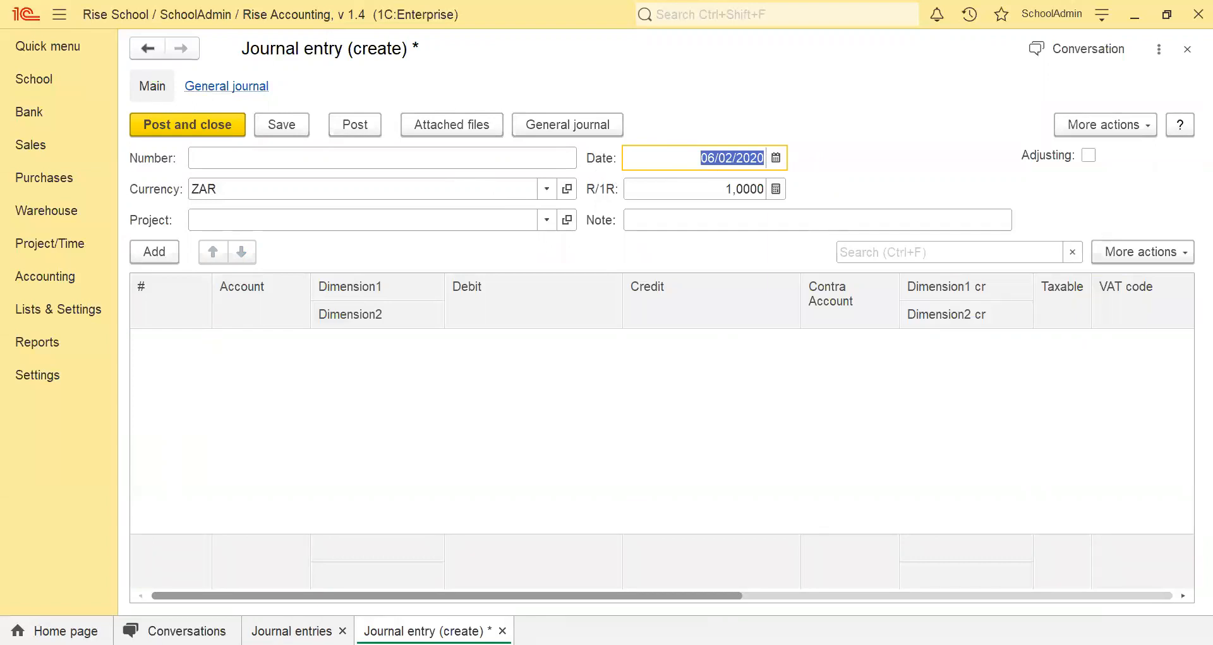
Enter "Correction of amount from bank charges to accounting fees" as the journal entry's note.
{"action": "left_click", "coordinate": [634, 220]}
{"action": "type", "text": "Correction of amount from "}
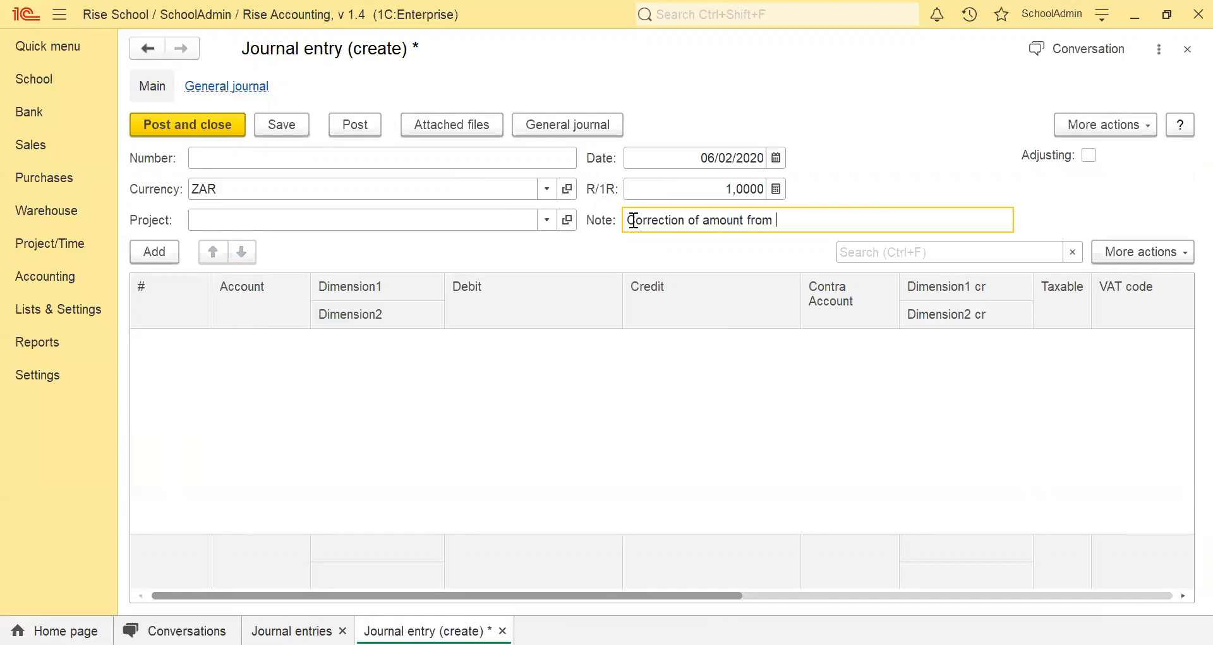
{"action": "type", "text": "bank charges to acc"}
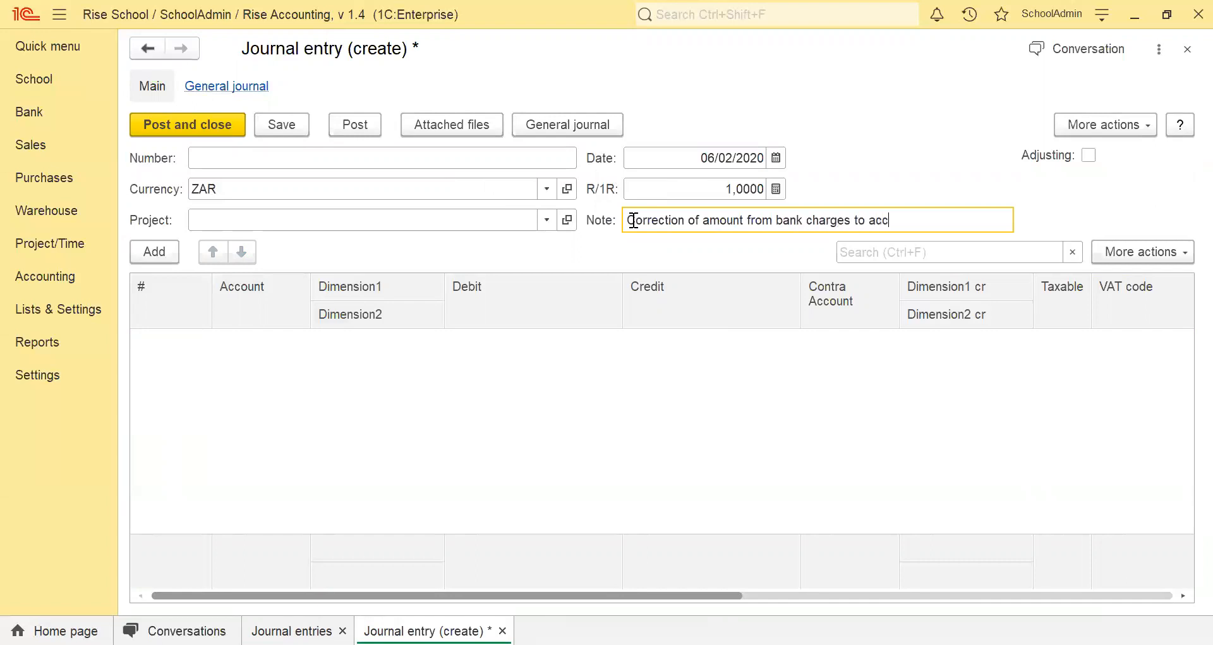
{"action": "type", "text": "ounting fees"}
Add a line for the account Admin - Bank Charges (3200000) with a credit of 50.
{"action": "left_click", "coordinate": [138, 253]}
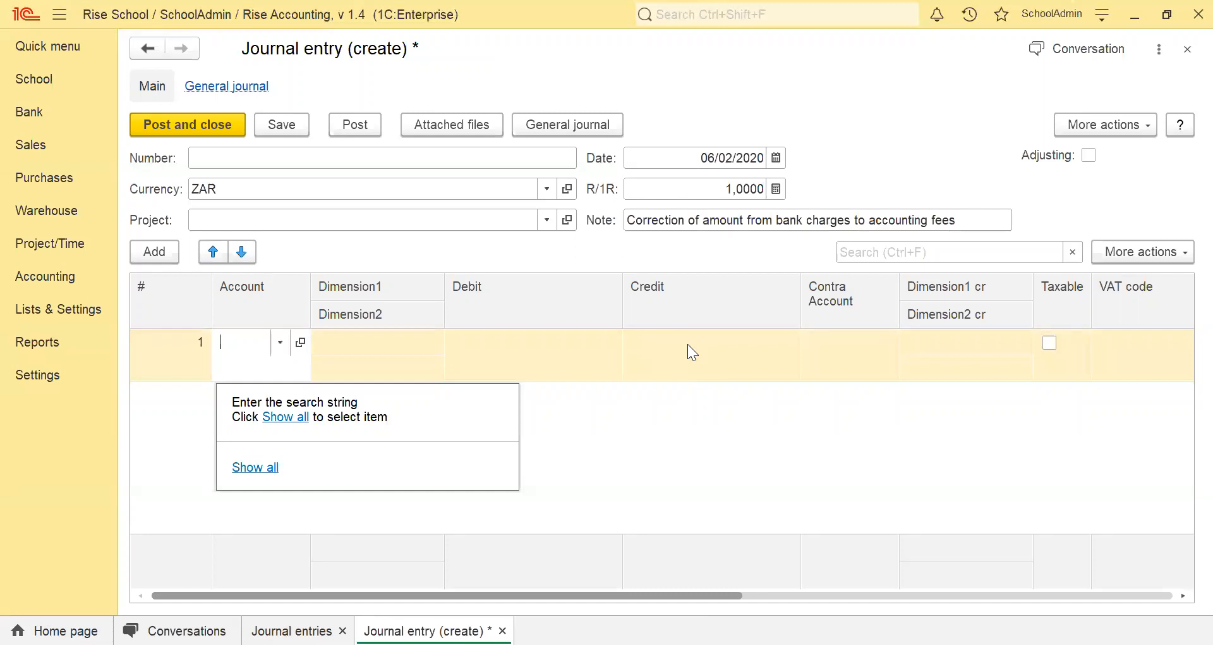
{"action": "type", "text": "bank"}
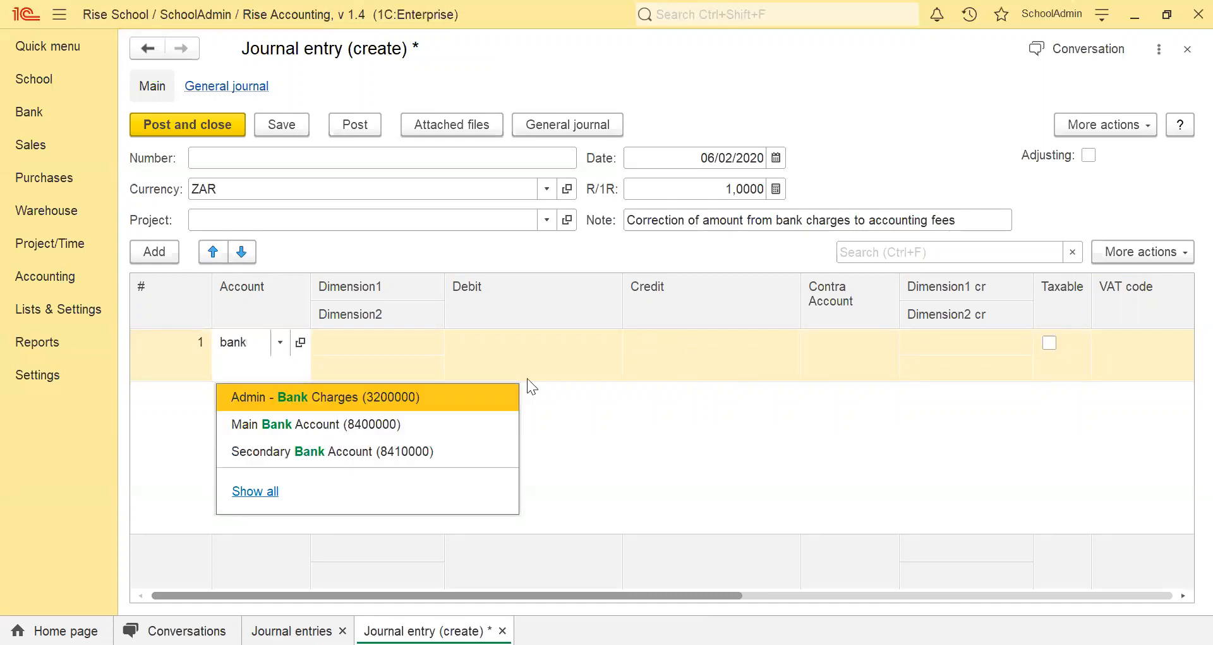
{"action": "left_click", "coordinate": [285, 397]}
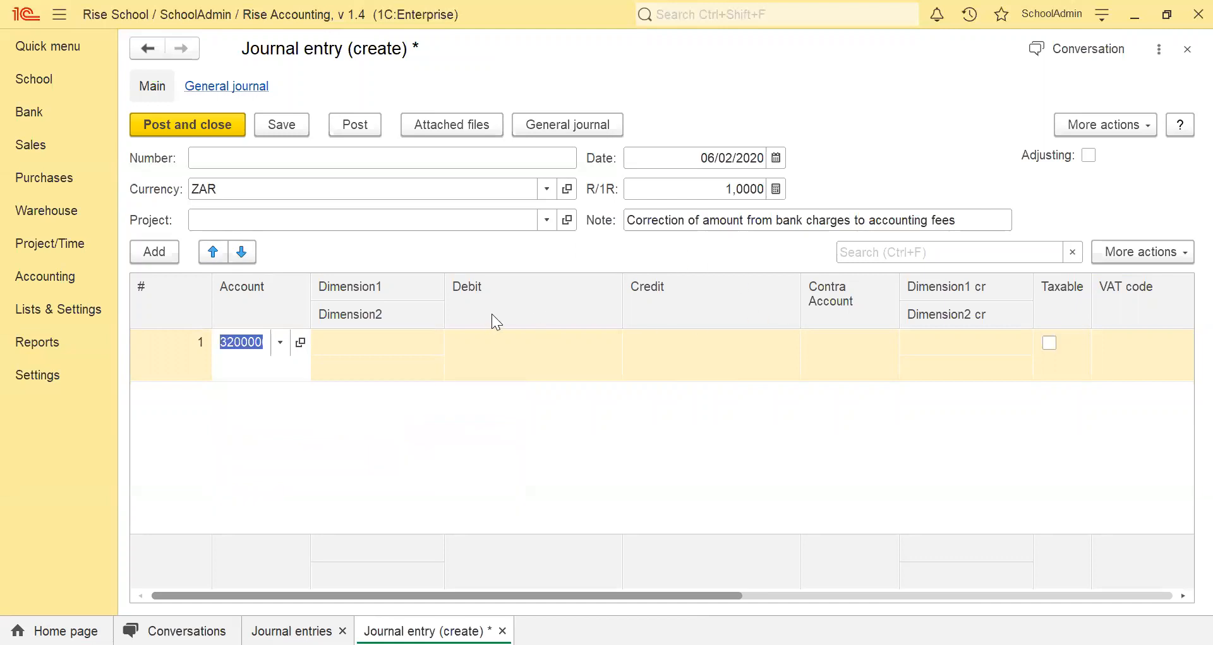
{"action": "left_click", "coordinate": [691, 347]}
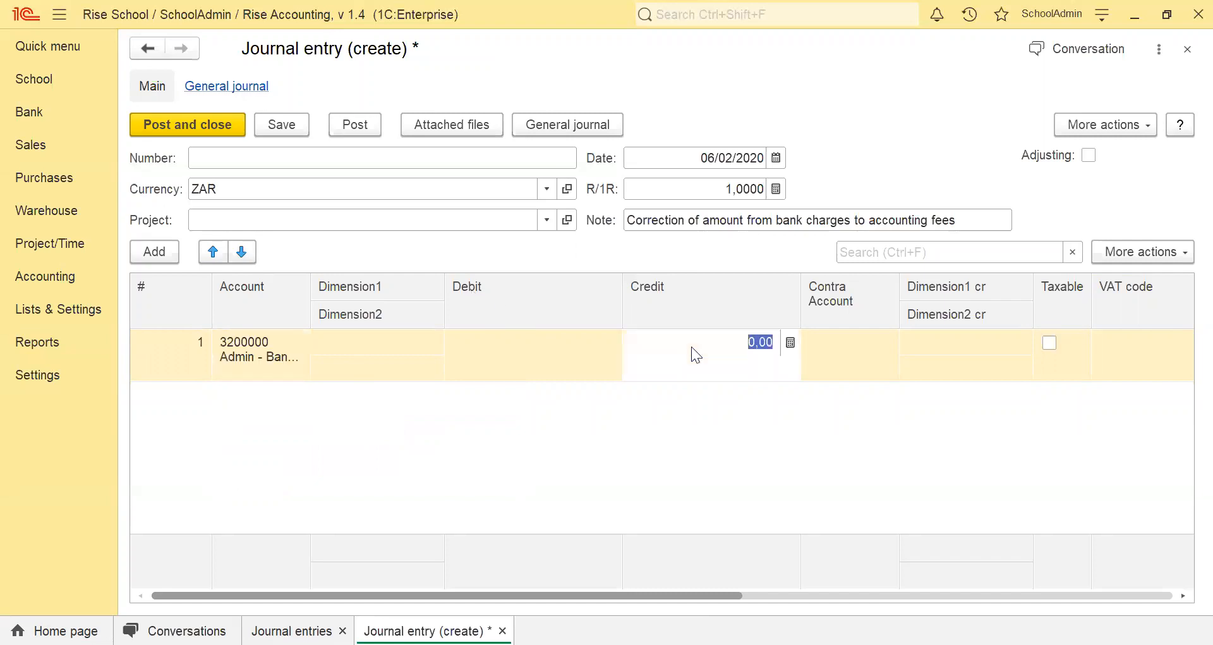
{"action": "type", "text": "50"}
Set the line's contra account to Admin - Accounting Fees (3000000).
{"action": "left_click", "coordinate": [839, 350]}
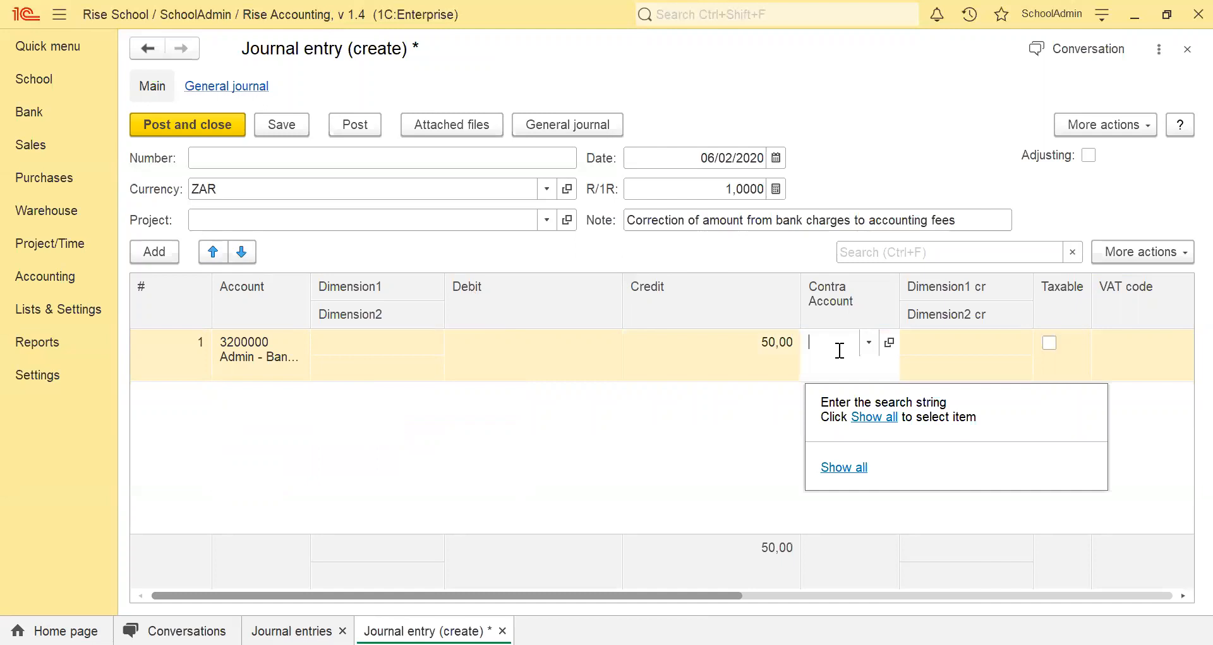
{"action": "type", "text": "acc"}
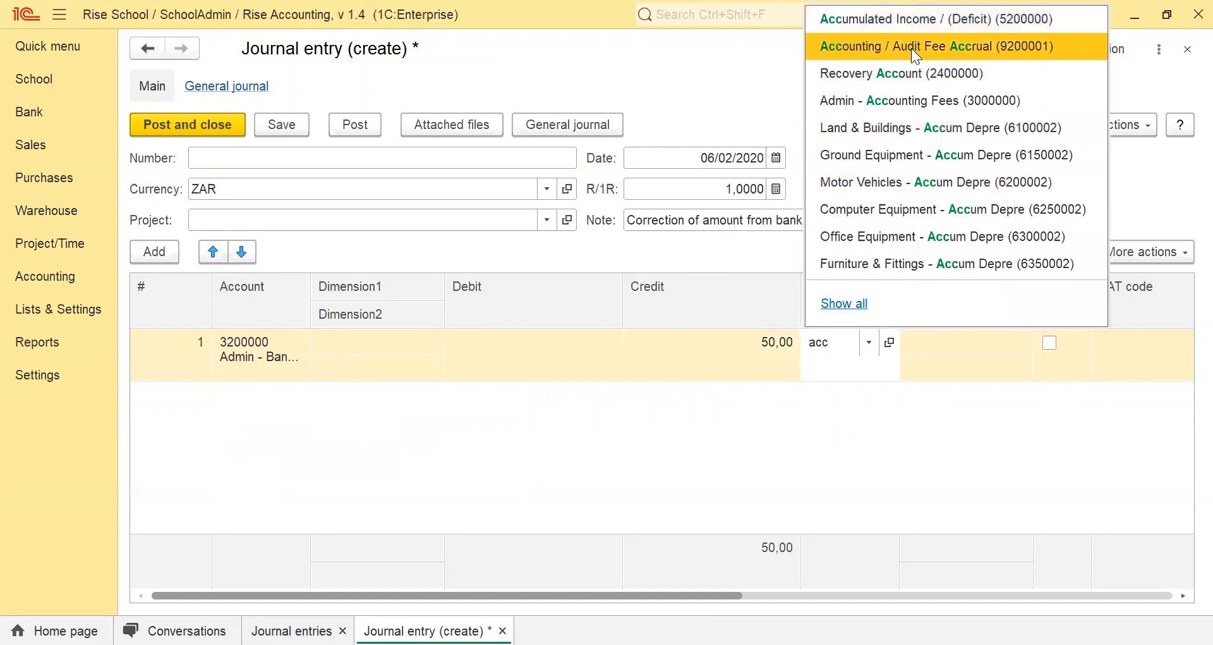
{"action": "left_click", "coordinate": [930, 101]}
Enter "reversal" as the line's note and post the journal entry.
{"action": "left_click_drag", "start_coordinate": [642, 593], "coordinate": [1018, 582]}
{"action": "left_click", "coordinate": [880, 366]}
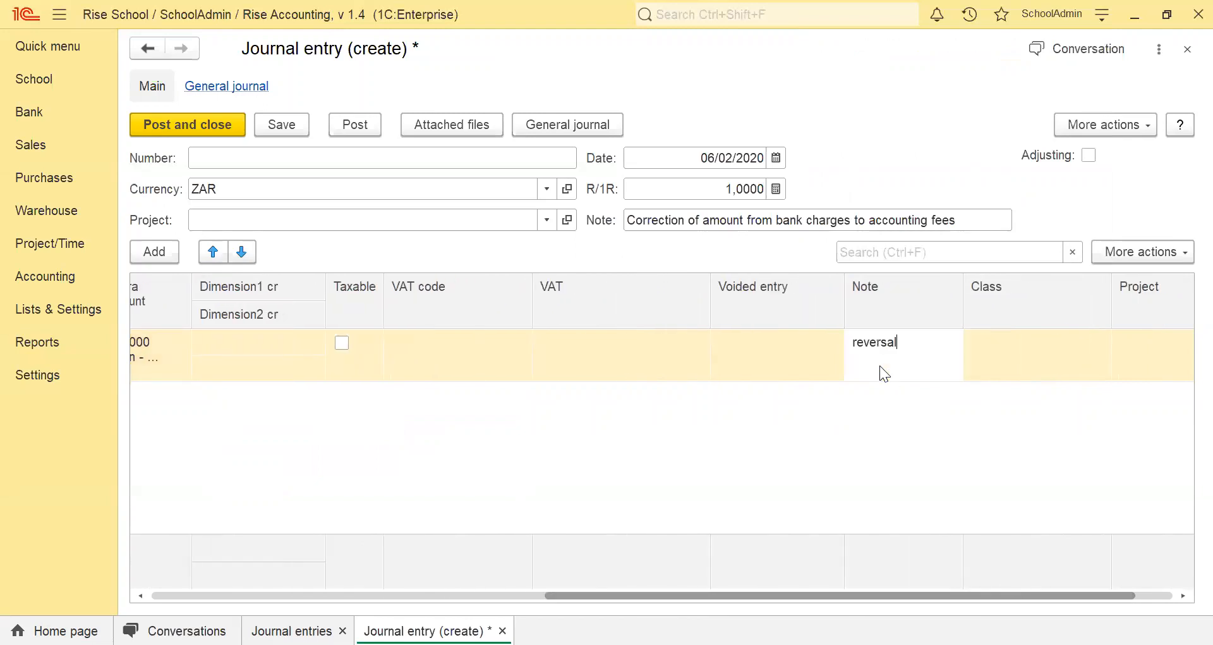
{"action": "key", "text": "Return"}
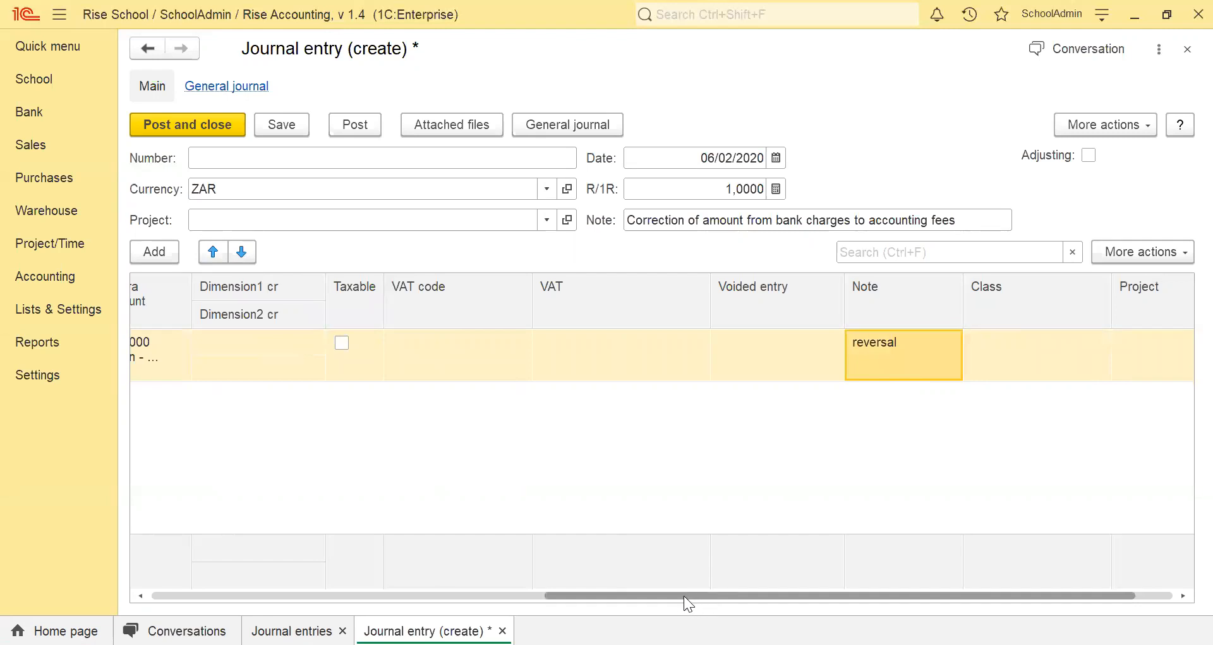
{"action": "left_click_drag", "start_coordinate": [606, 600], "coordinate": [264, 602]}
{"action": "left_click", "coordinate": [347, 125]}
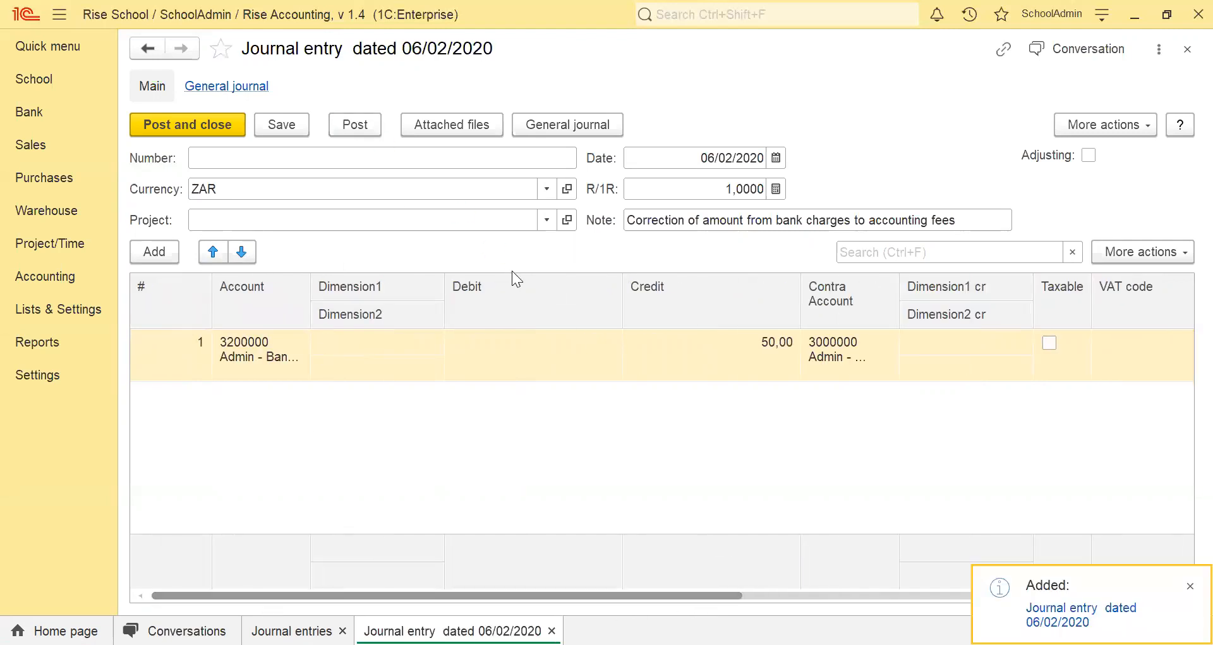
Examine the accounts and the debit and credit amounts in the entry's general journal records, and close the entry.
{"action": "left_click", "coordinate": [234, 88]}
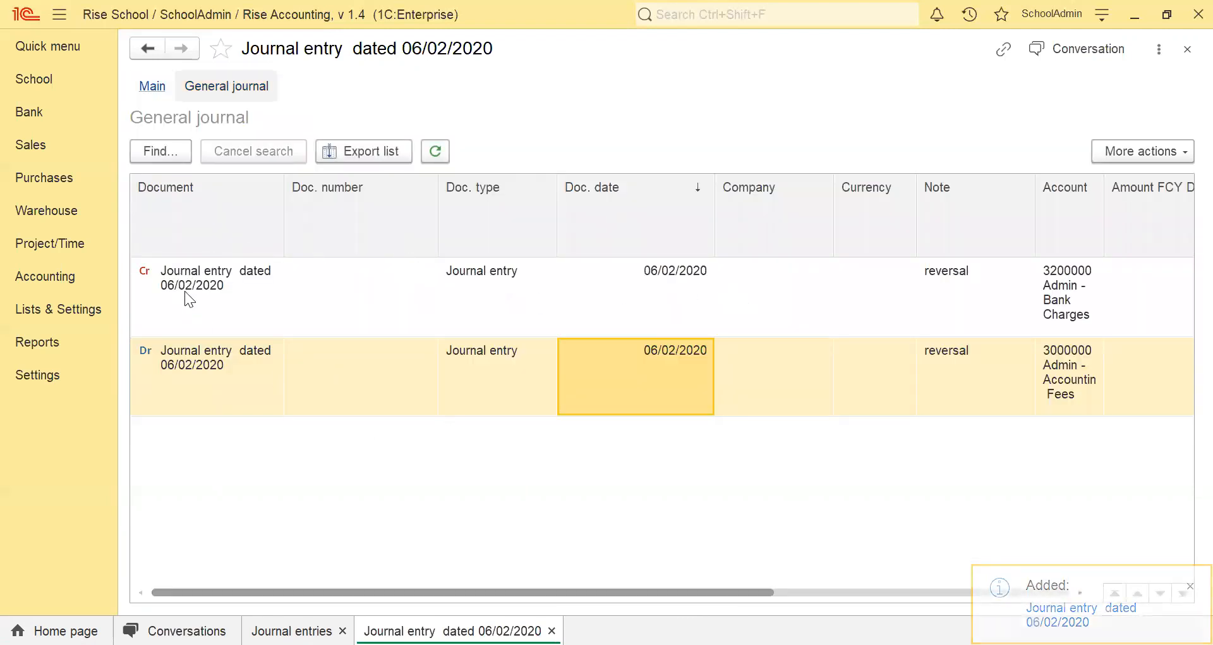
{"action": "left_click_drag", "start_coordinate": [725, 590], "coordinate": [1056, 602]}
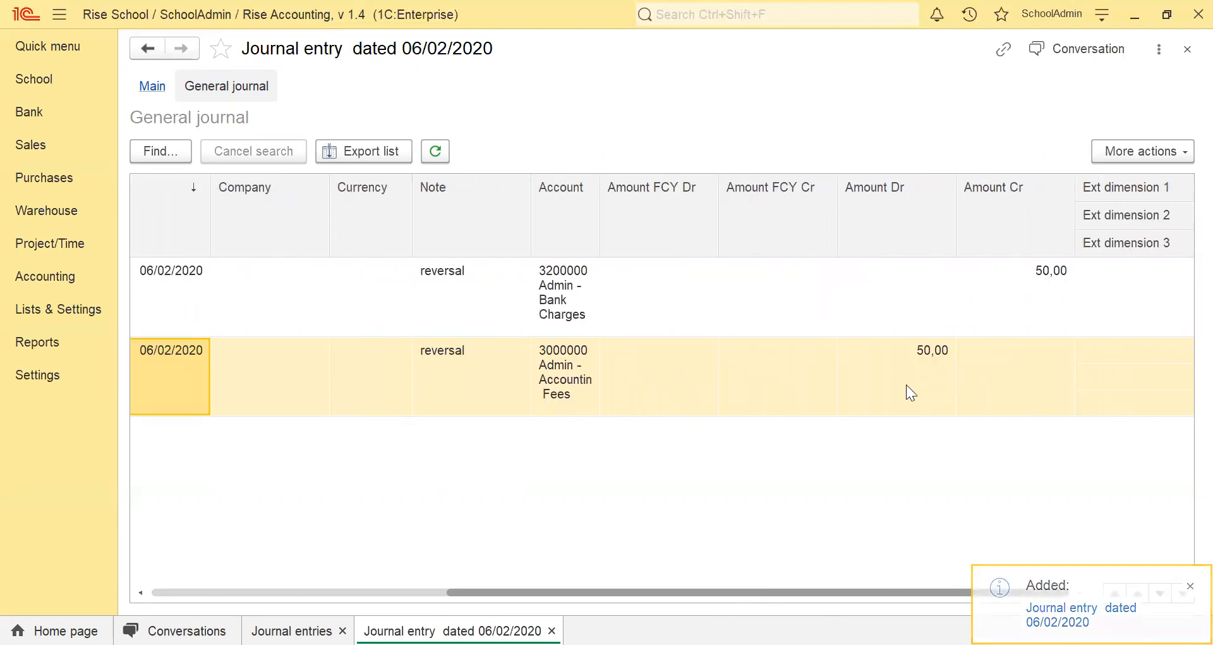
{"action": "left_click", "coordinate": [1188, 48]}
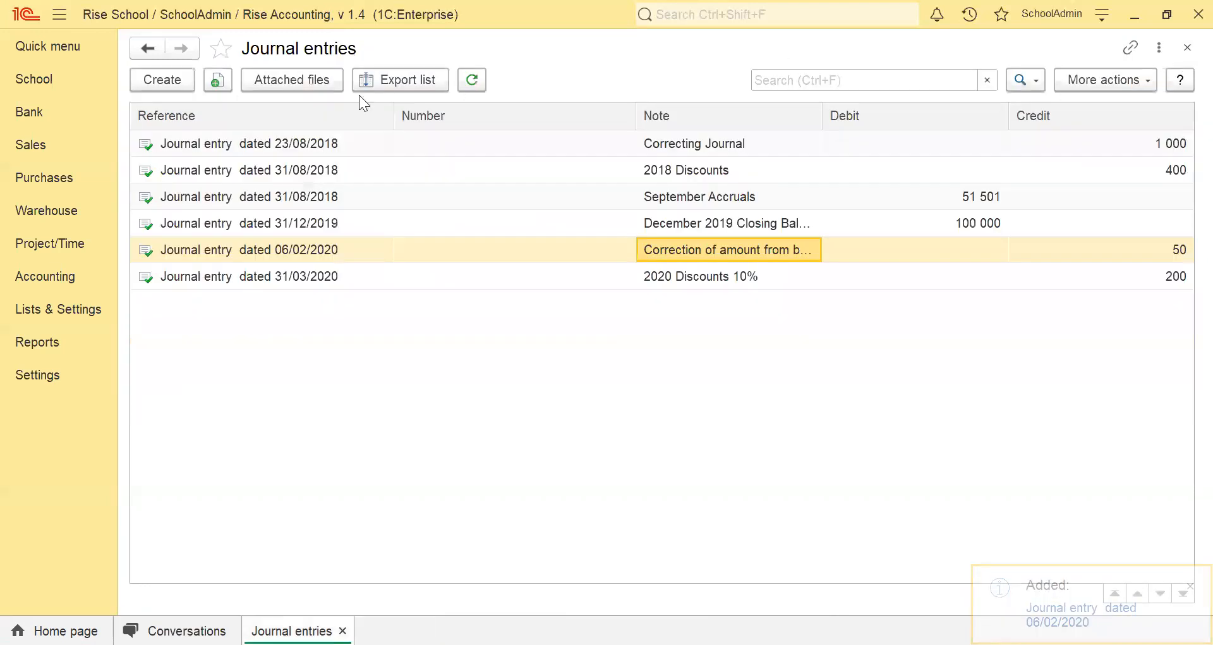